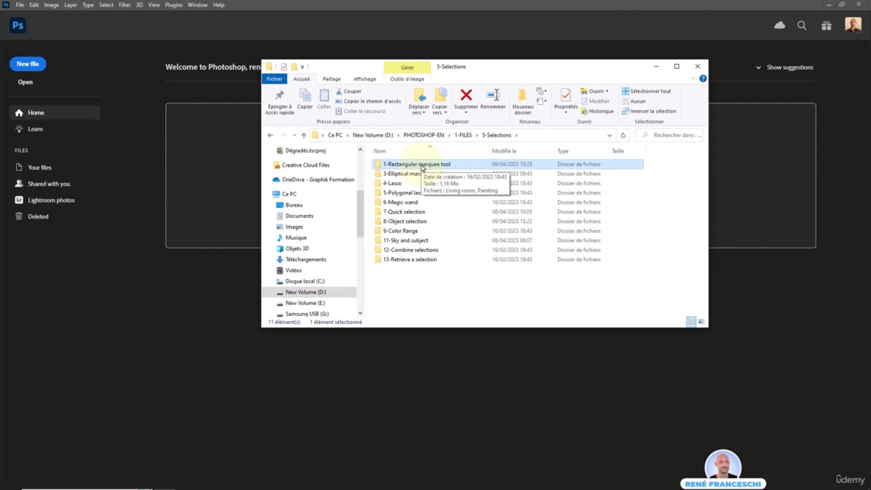
Drag the Living room and Painting images from the 1-Rectangular marquee tool folder into Photoshop.
{"action": "double_click", "coordinate": [422, 167]}
{"action": "left_click", "coordinate": [398, 173]}
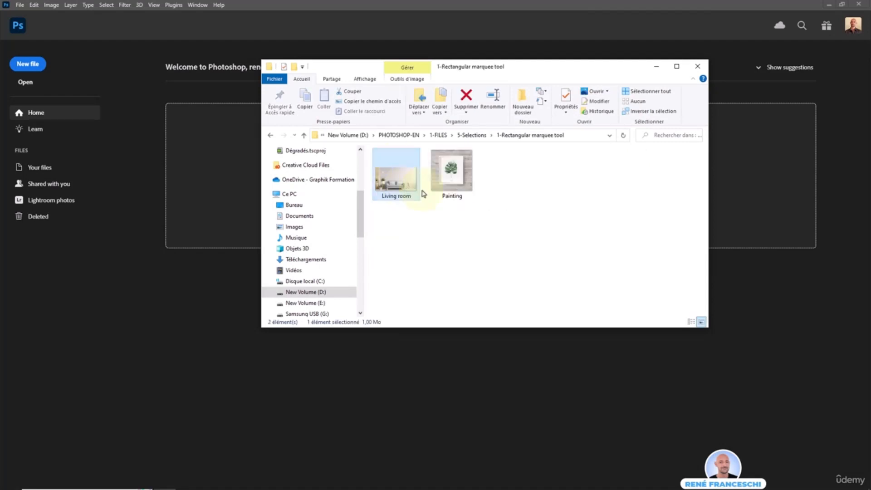
{"action": "left_click", "coordinate": [455, 187], "text": "ctrl"}
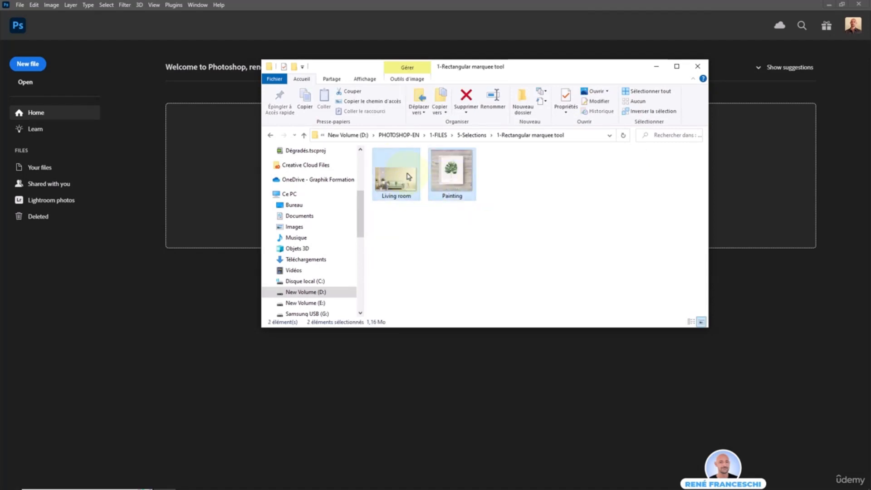
{"action": "mouse_move", "coordinate": [407, 177]}
{"action": "left_mouse_down"}
{"action": "mouse_move", "coordinate": [210, 226]}
{"action": "mouse_move", "coordinate": [189, 165]}
{"action": "left_mouse_up"}
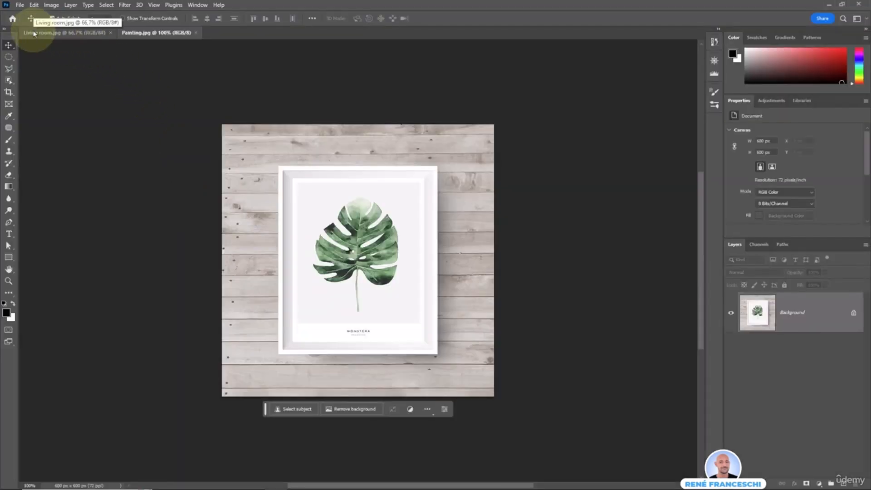
Capture a screenshot of the open document tabs, then bring Painting.jpg to the front.
{"action": "key", "text": "super+shift+s"}
{"action": "left_click_drag", "start_coordinate": [17, 22], "coordinate": [211, 46]}
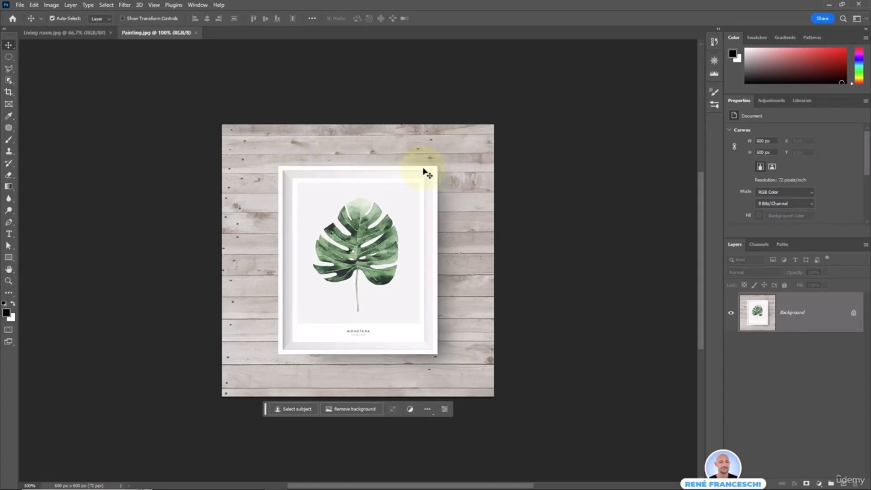
{"action": "key", "text": "ctrl+Tab"}
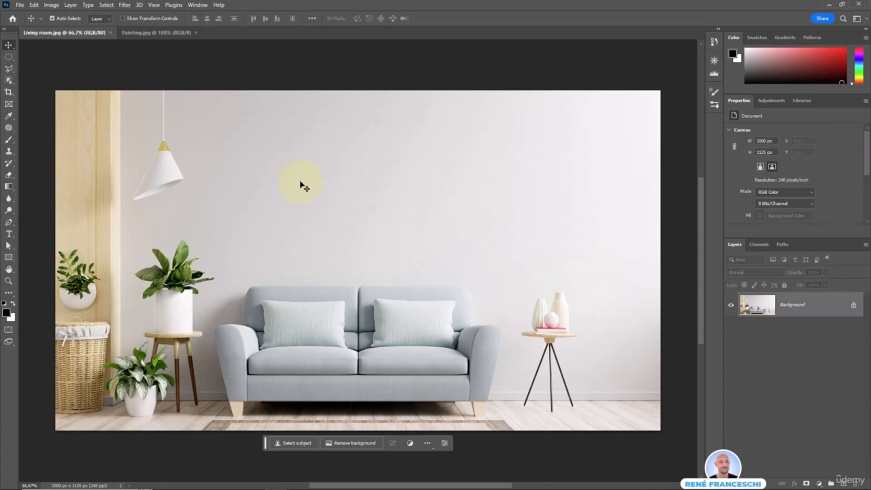
{"action": "left_click", "coordinate": [134, 34]}
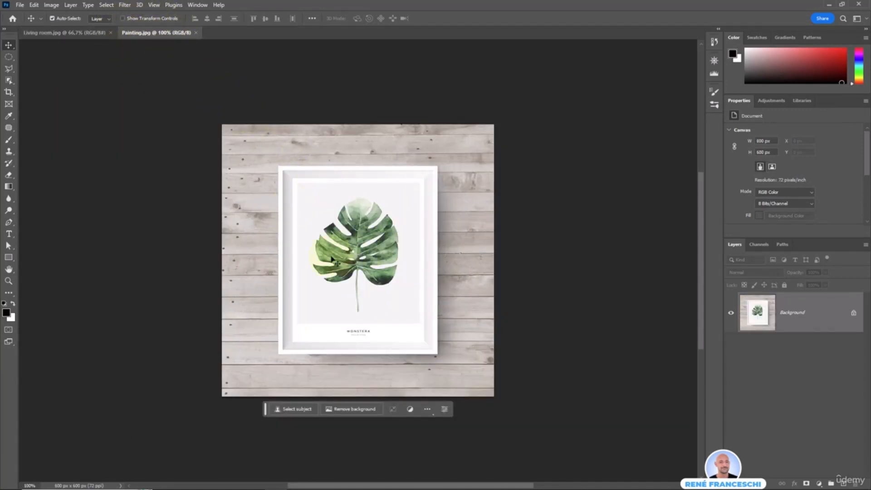
Draw a rectangular marquee selection around the white picture frame.
{"action": "left_click", "coordinate": [8, 57]}
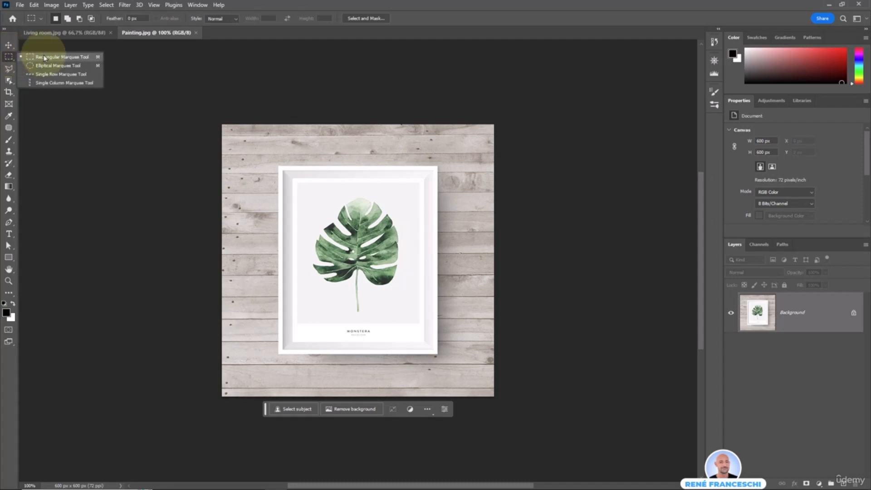
{"action": "left_click", "coordinate": [44, 58]}
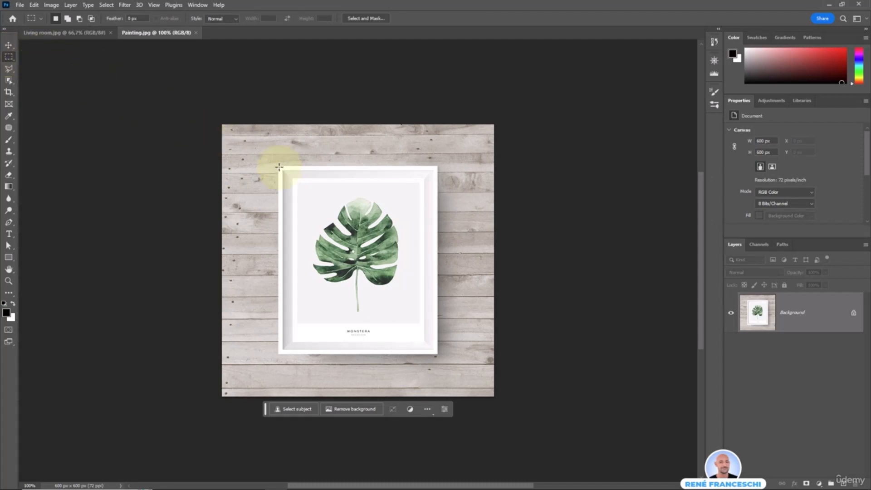
{"action": "left_click_drag", "start_coordinate": [279, 167], "coordinate": [437, 352]}
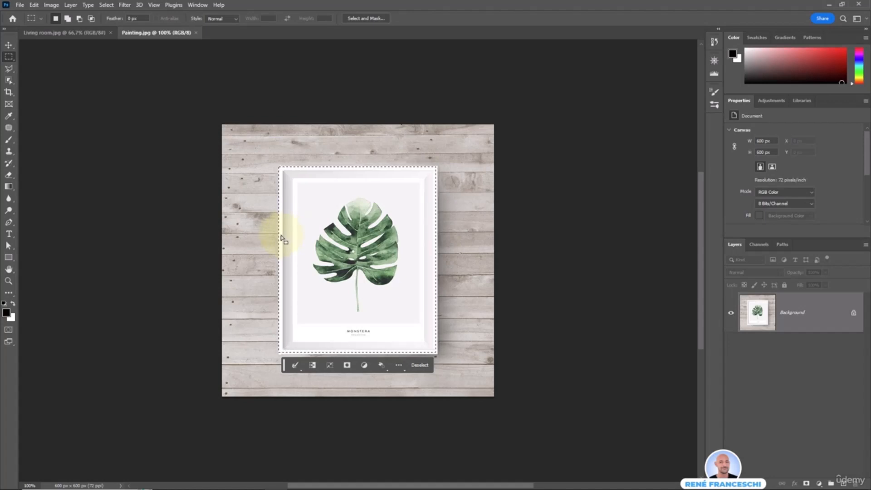
Zoom in on the frame and, with Transform Selection, raise the top edge onto it.
{"action": "scroll", "coordinate": [281, 236], "scroll_direction": "up", "scroll_amount": 3}
{"action": "scroll", "coordinate": [279, 234], "scroll_direction": "up", "scroll_amount": 2}
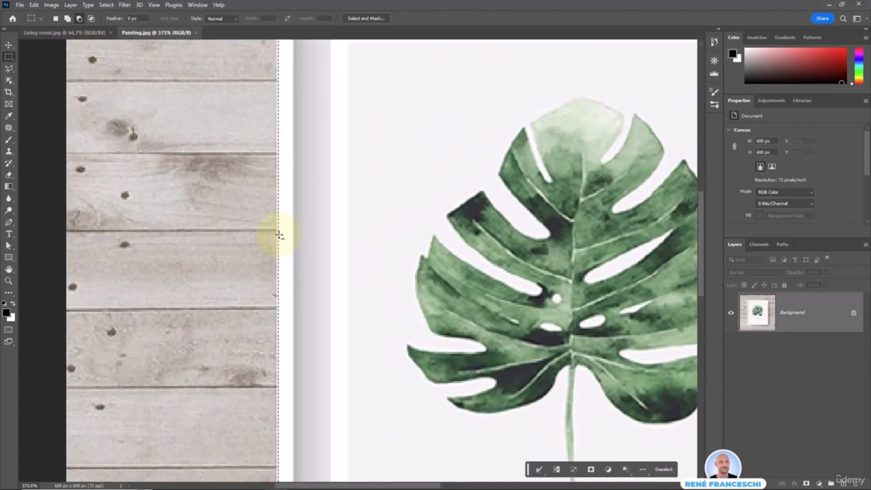
{"action": "left_click_drag", "start_coordinate": [544, 93], "coordinate": [212, 277]}
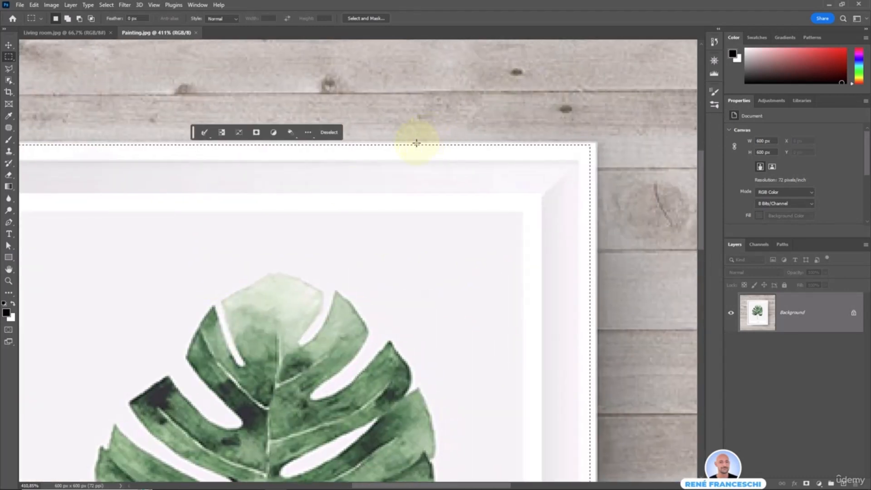
{"action": "left_click_drag", "start_coordinate": [384, 161], "coordinate": [456, 174]}
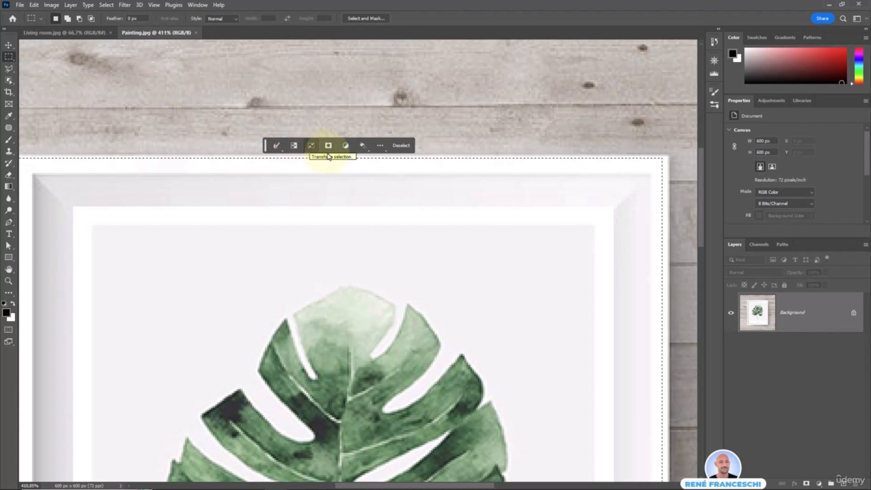
{"action": "left_click", "coordinate": [311, 145]}
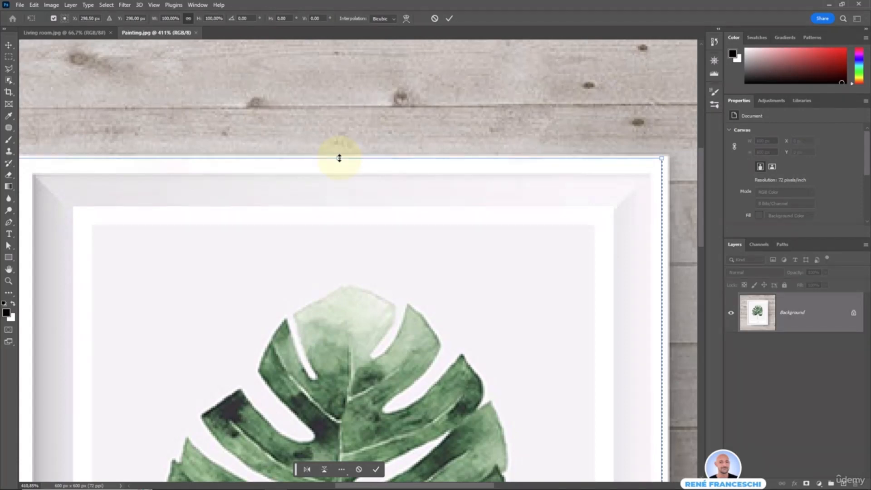
{"action": "left_click_drag", "start_coordinate": [339, 157], "coordinate": [339, 155]}
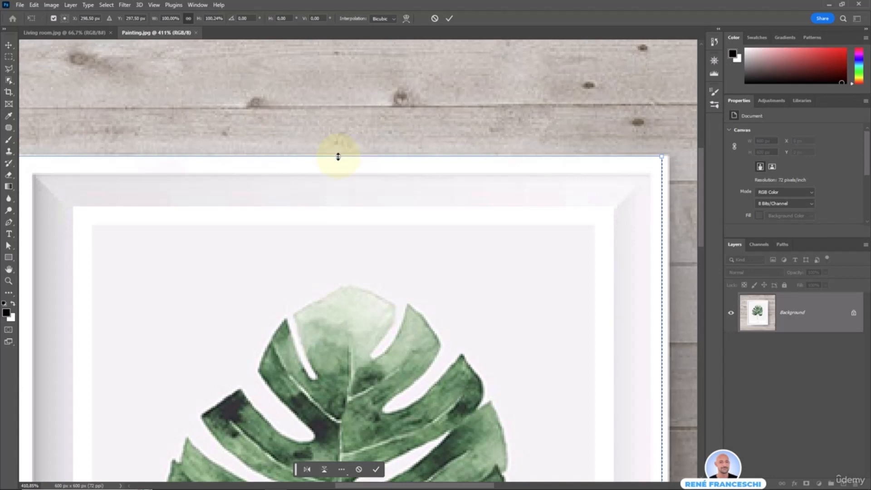
Extend the selection's right and bottom edges to the frame and commit the transform.
{"action": "left_click_drag", "start_coordinate": [595, 338], "coordinate": [334, 91]}
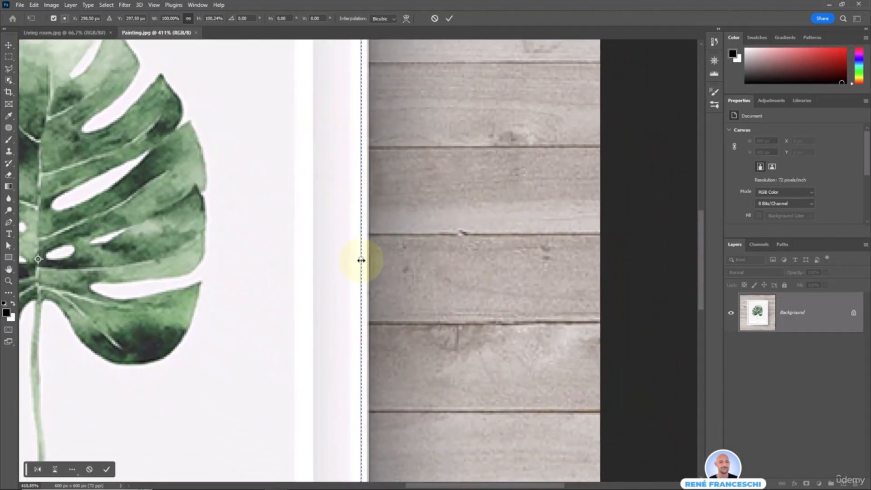
{"action": "left_click_drag", "start_coordinate": [360, 259], "coordinate": [366, 259]}
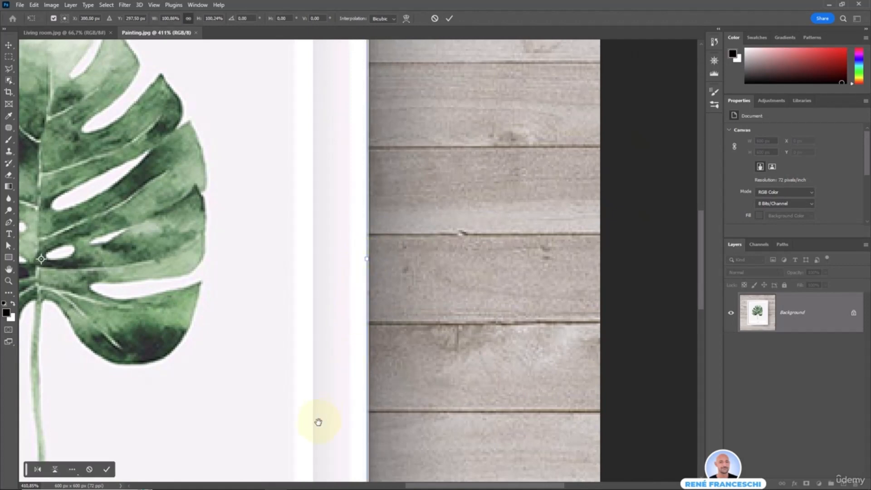
{"action": "left_click_drag", "start_coordinate": [329, 382], "coordinate": [657, 124]}
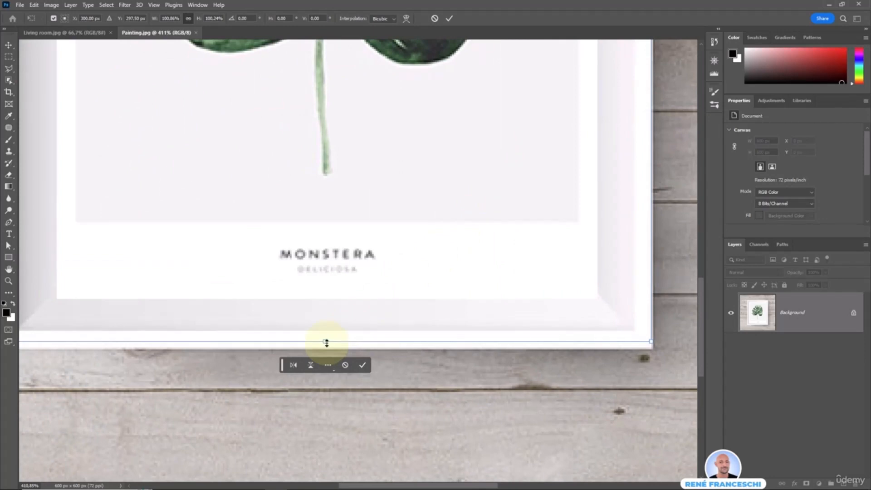
{"action": "left_click_drag", "start_coordinate": [326, 342], "coordinate": [326, 348]}
{"action": "left_click_drag", "start_coordinate": [67, 193], "coordinate": [175, 267]}
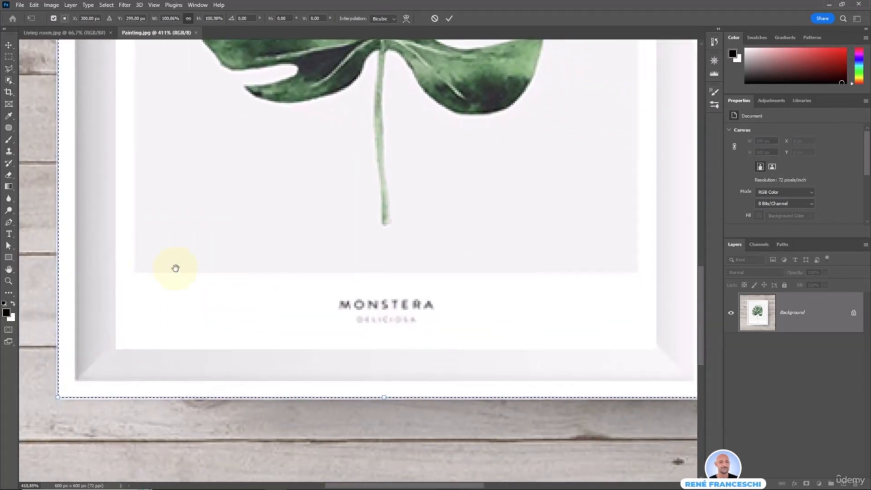
{"action": "left_click", "coordinate": [410, 414]}
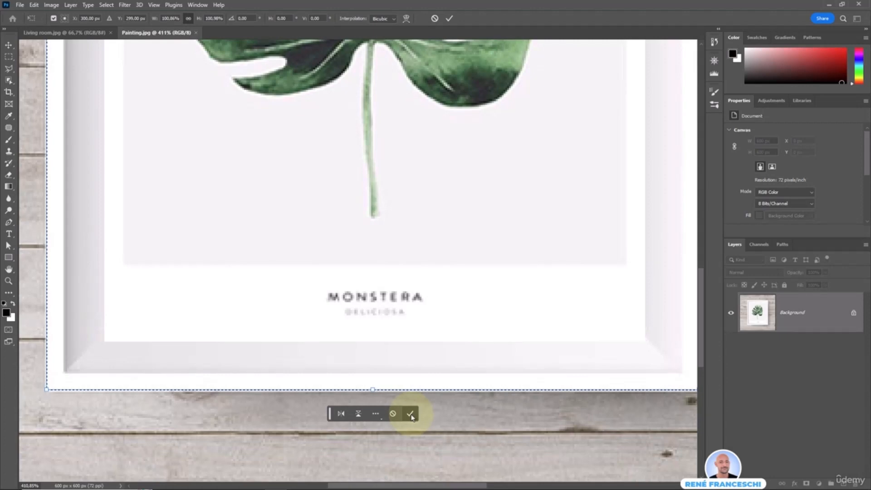
Fit the view, test-paste the framed painting into Living room.jpg, then delete the pasted layer.
{"action": "double_click", "coordinate": [8, 270]}
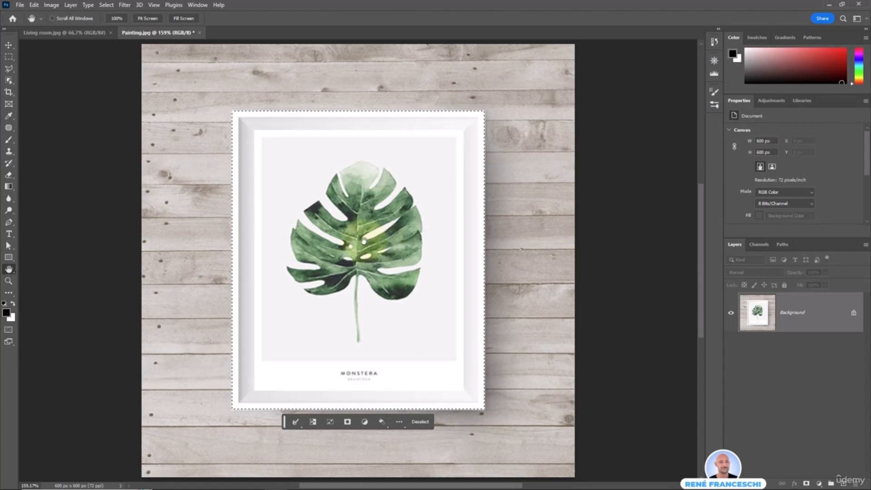
{"action": "left_click", "coordinate": [68, 33]}
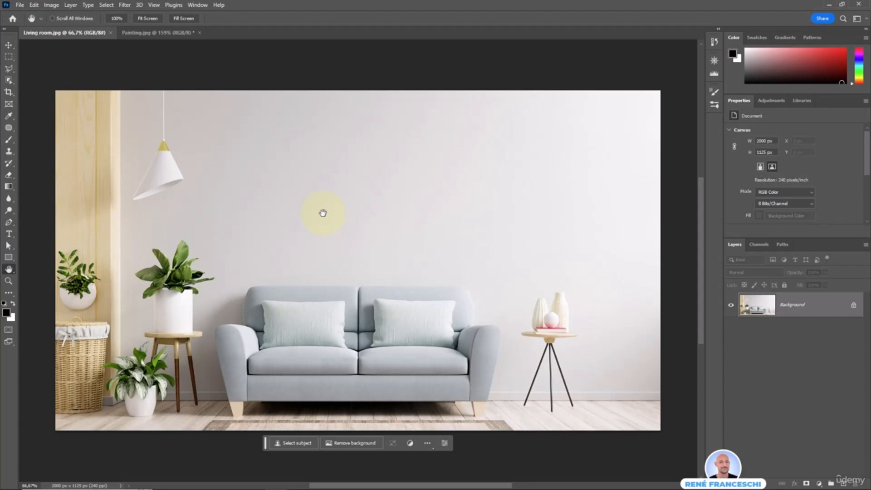
{"action": "key", "text": "ctrl+v"}
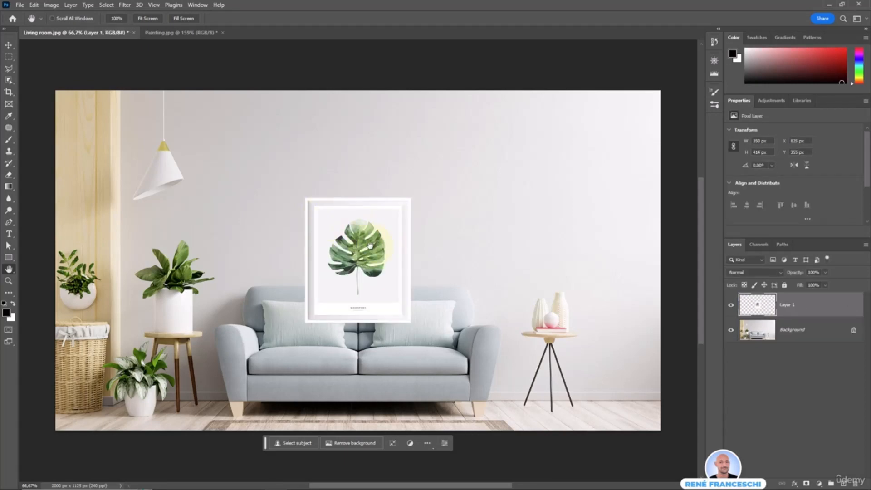
{"action": "key", "text": "v"}
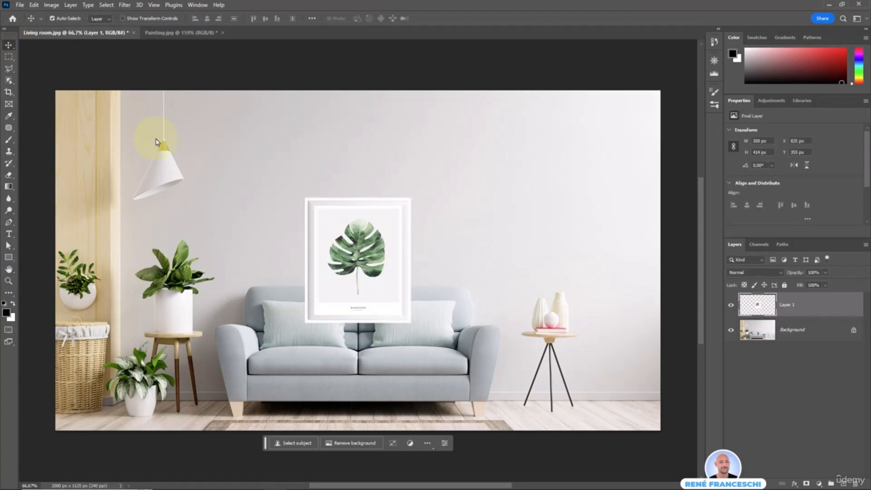
{"action": "left_click_drag", "start_coordinate": [372, 275], "coordinate": [374, 209]}
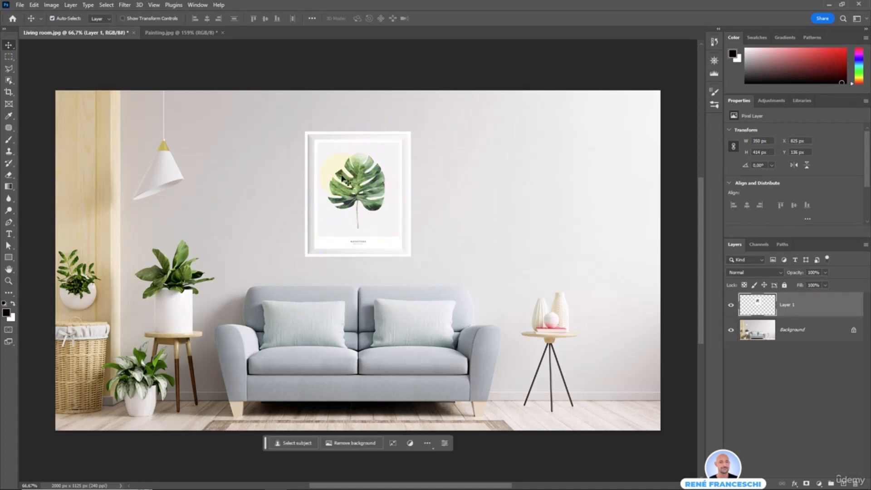
{"action": "key", "text": "Delete"}
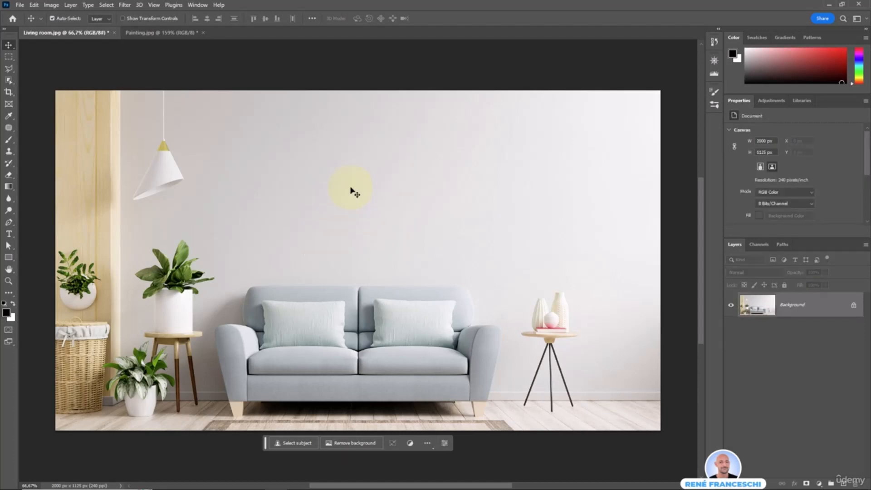
Drag the framed painting from Painting.jpg onto the living room wall above the sofa as Layer 1.
{"action": "left_click", "coordinate": [146, 32]}
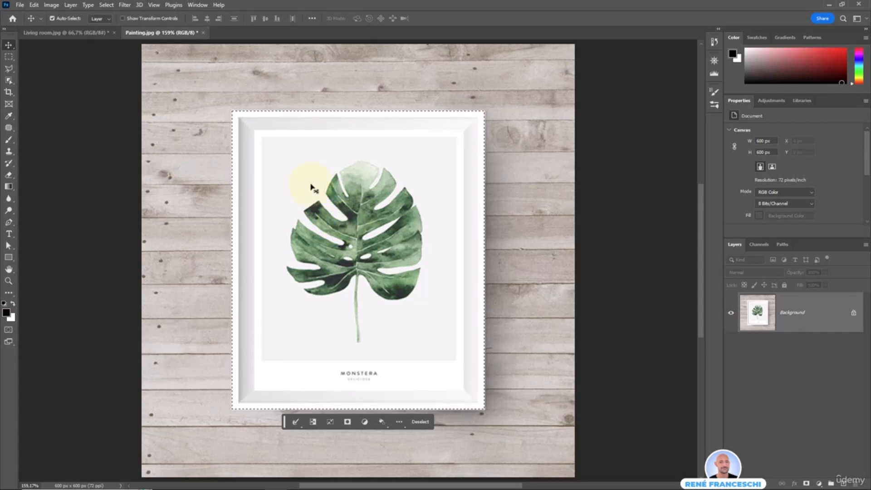
{"action": "mouse_move", "coordinate": [312, 227]}
{"action": "left_mouse_down"}
{"action": "mouse_move", "coordinate": [271, 170]}
{"action": "mouse_move", "coordinate": [138, 48]}
{"action": "mouse_move", "coordinate": [47, 32]}
{"action": "mouse_move", "coordinate": [261, 150]}
{"action": "left_mouse_up"}
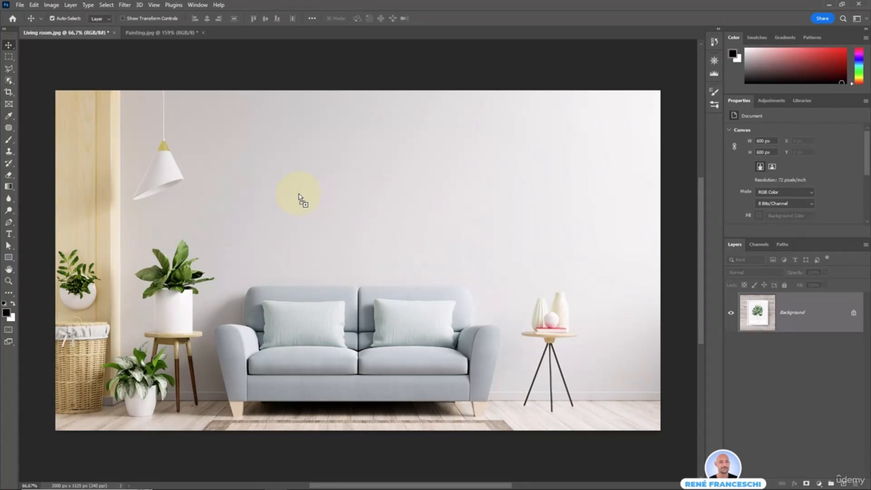
{"action": "left_click_drag", "start_coordinate": [299, 199], "coordinate": [299, 200]}
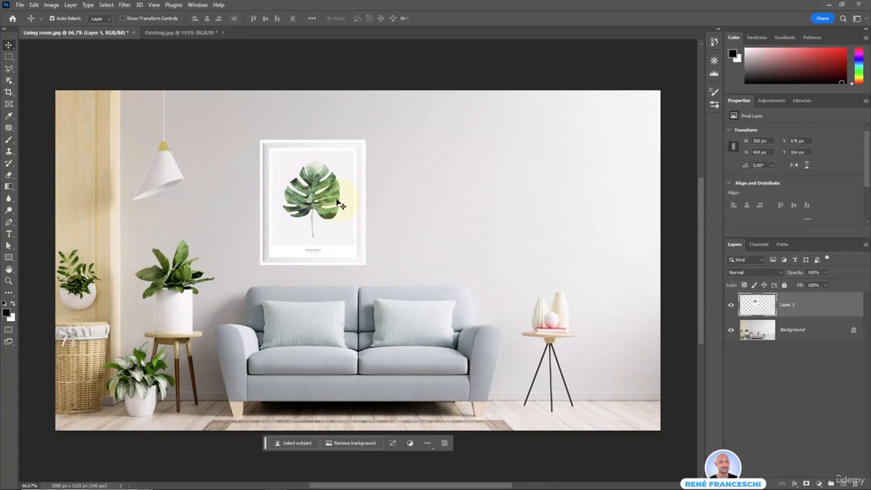
{"action": "left_click_drag", "start_coordinate": [306, 211], "coordinate": [354, 196]}
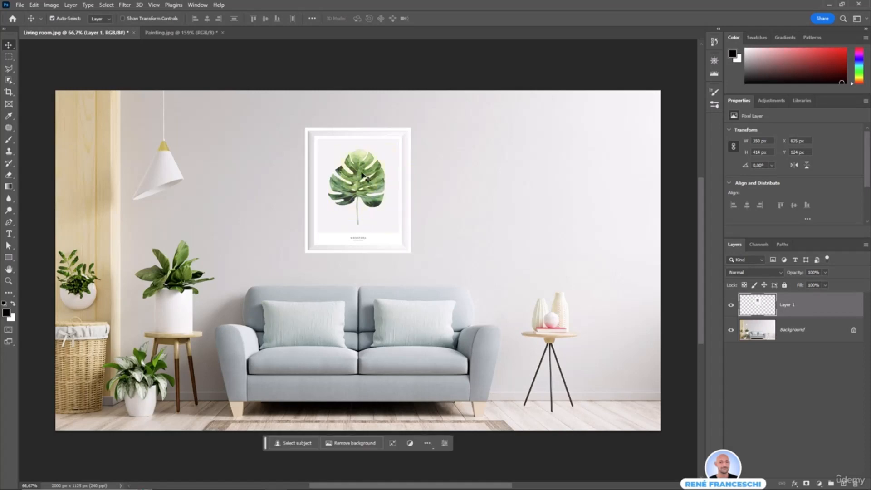
{"action": "key", "text": "ctrl+Tab"}
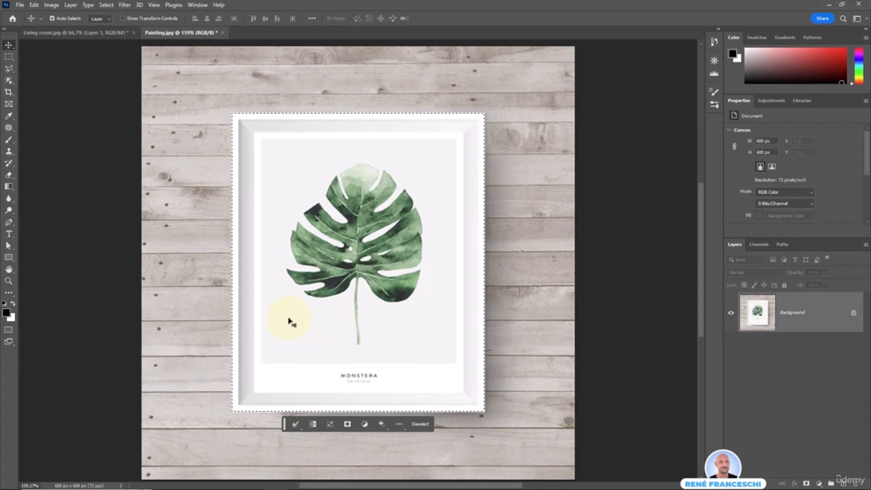
{"action": "left_click", "coordinate": [63, 33]}
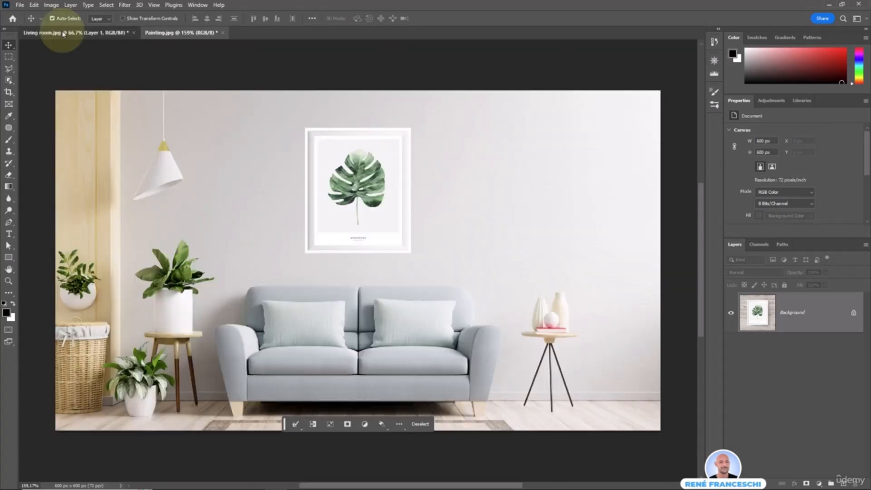
{"action": "left_click", "coordinate": [339, 192]}
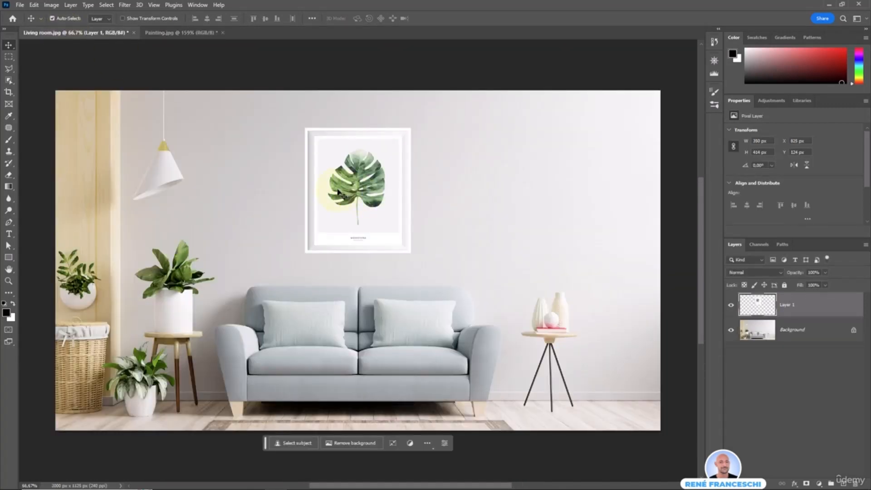
{"action": "left_click", "coordinate": [768, 17]}
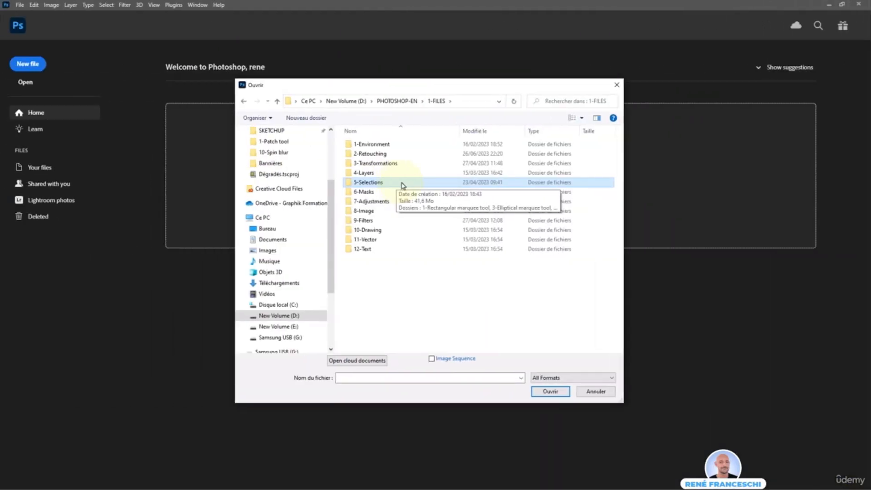
Open Ball and Soccer field from 5-Selections > 3-Elliptical marquee tool.
{"action": "double_click", "coordinate": [394, 181]}
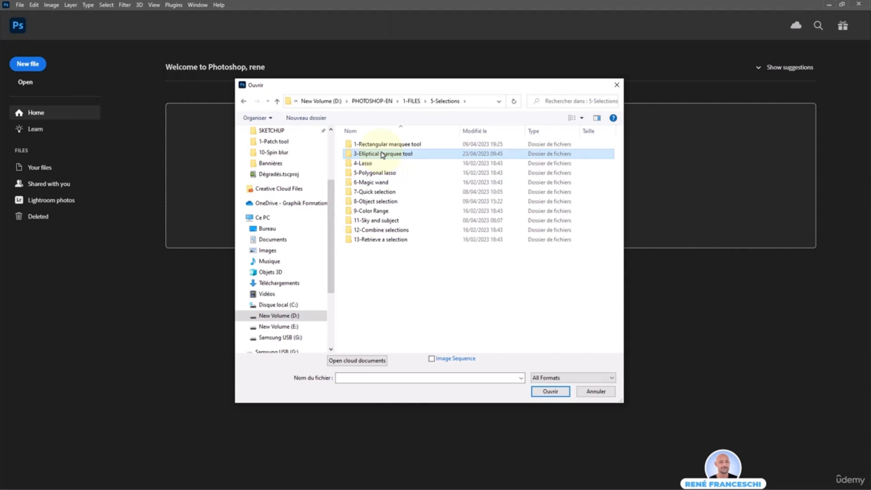
{"action": "double_click", "coordinate": [407, 157]}
{"action": "left_click_drag", "start_coordinate": [439, 200], "coordinate": [346, 145]}
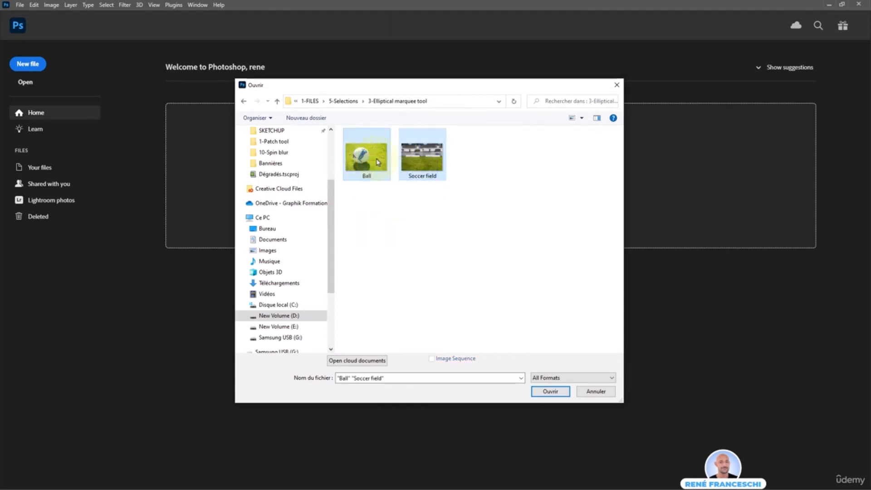
{"action": "left_click", "coordinate": [551, 390]}
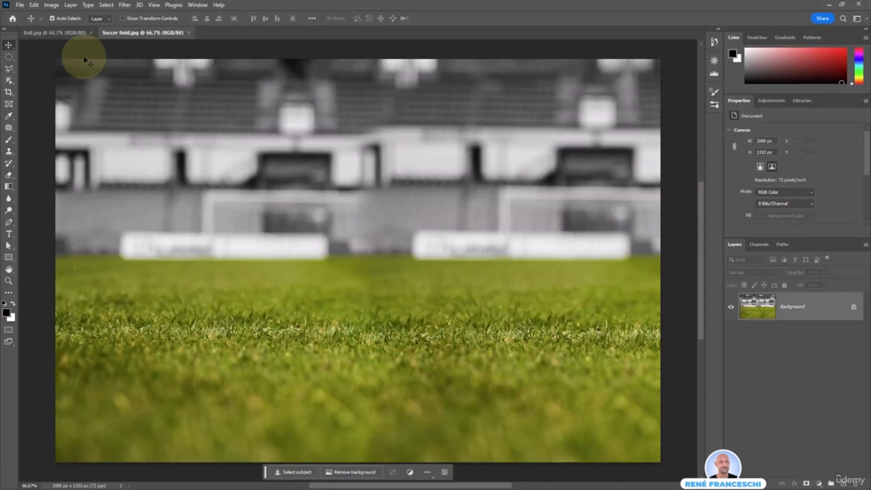
On Ball.jpg, draw an elliptical marquee selection over the soccer ball.
{"action": "left_click", "coordinate": [47, 35]}
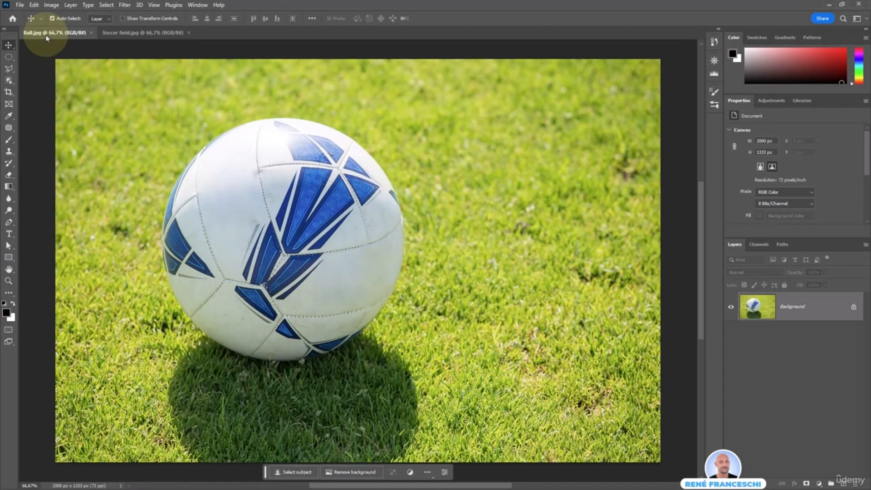
{"action": "left_click", "coordinate": [133, 33]}
{"action": "key", "text": "ctrl+Tab"}
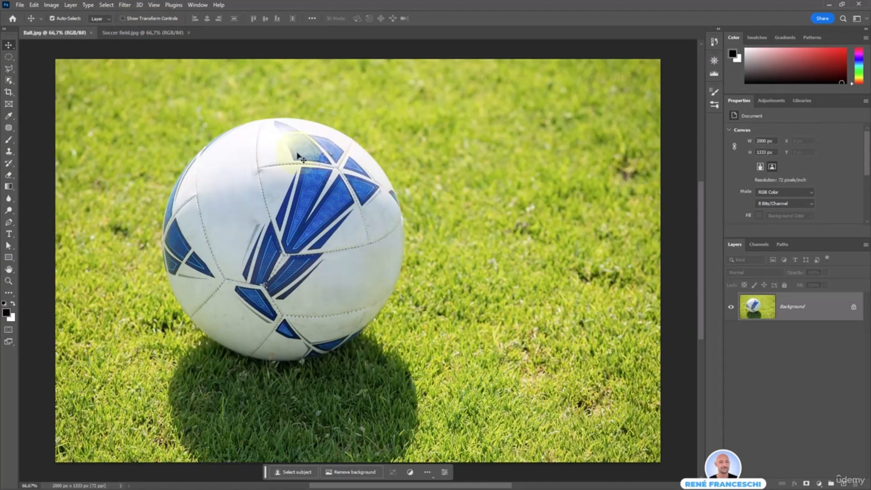
{"action": "left_click_drag", "start_coordinate": [8, 56], "coordinate": [48, 69]}
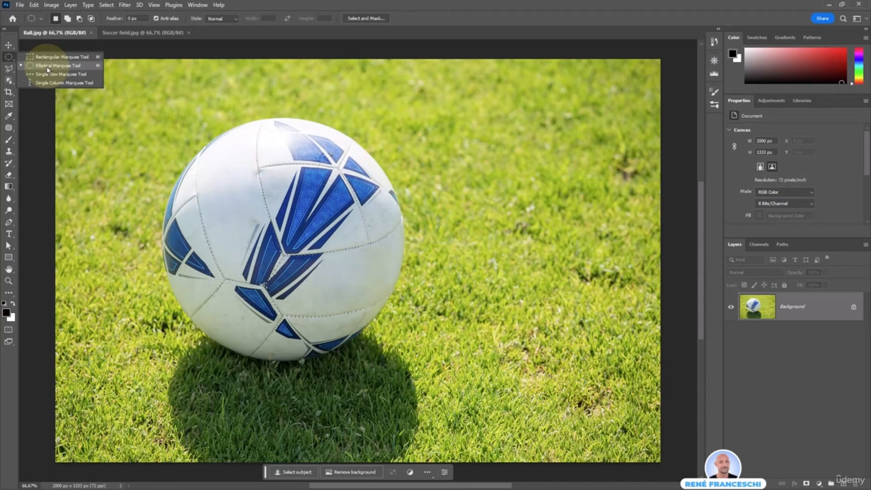
{"action": "left_click_drag", "start_coordinate": [47, 69], "coordinate": [47, 70]}
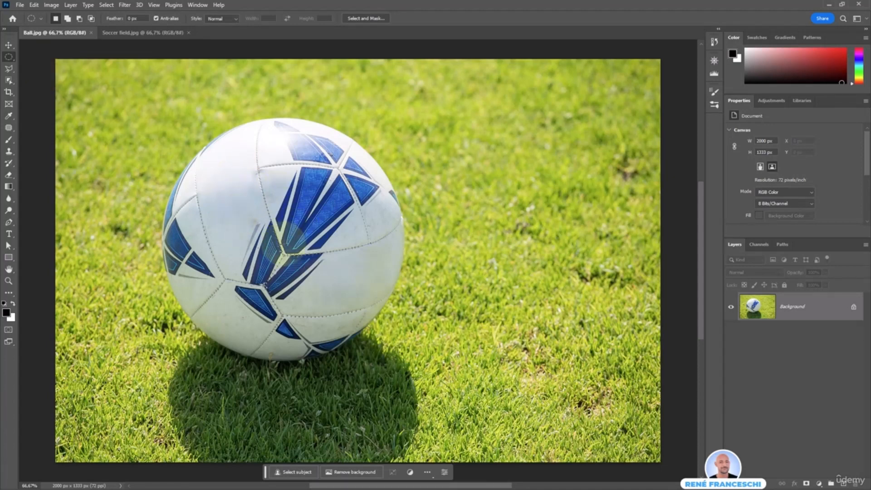
{"action": "left_click_drag", "start_coordinate": [282, 247], "coordinate": [392, 130]}
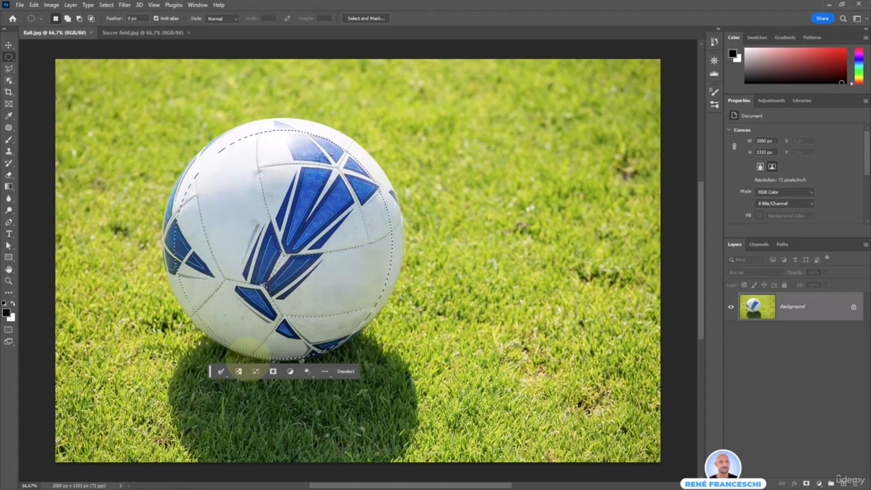
Transform the ellipse to reach the ball's top and right edges, commit, and copy the ball.
{"action": "left_click", "coordinate": [255, 372]}
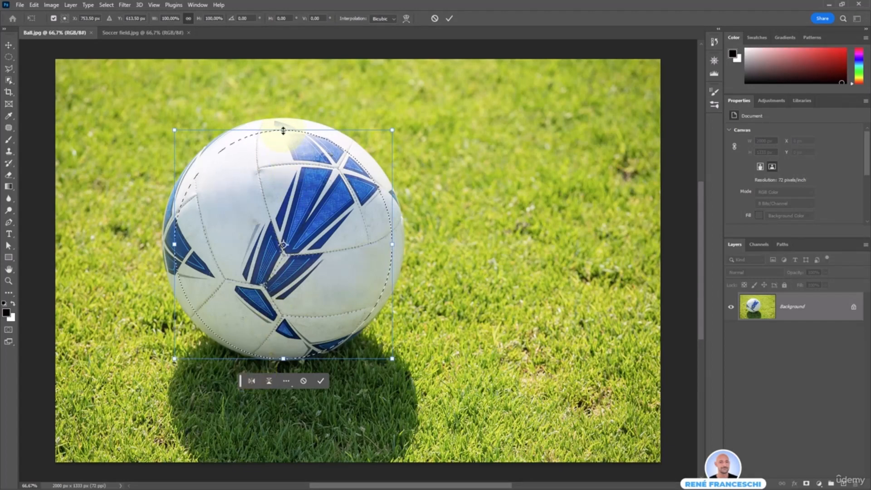
{"action": "left_click_drag", "start_coordinate": [283, 130], "coordinate": [284, 119]}
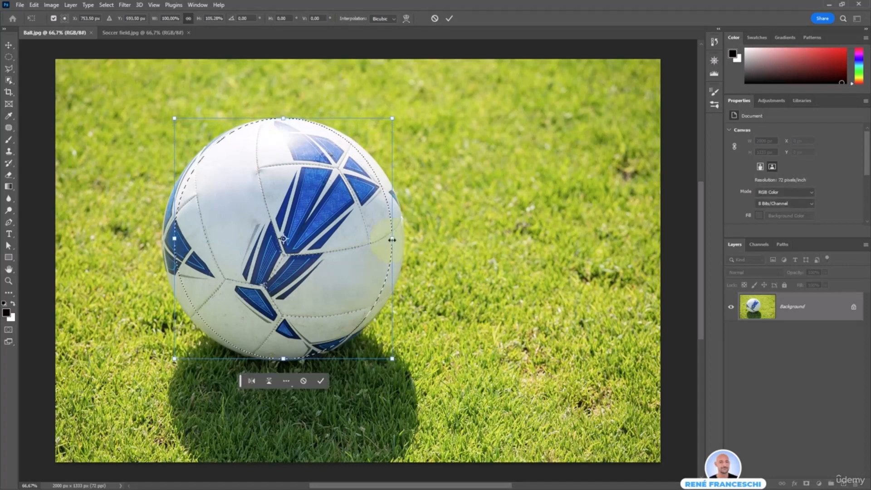
{"action": "left_click_drag", "start_coordinate": [392, 239], "coordinate": [403, 240]}
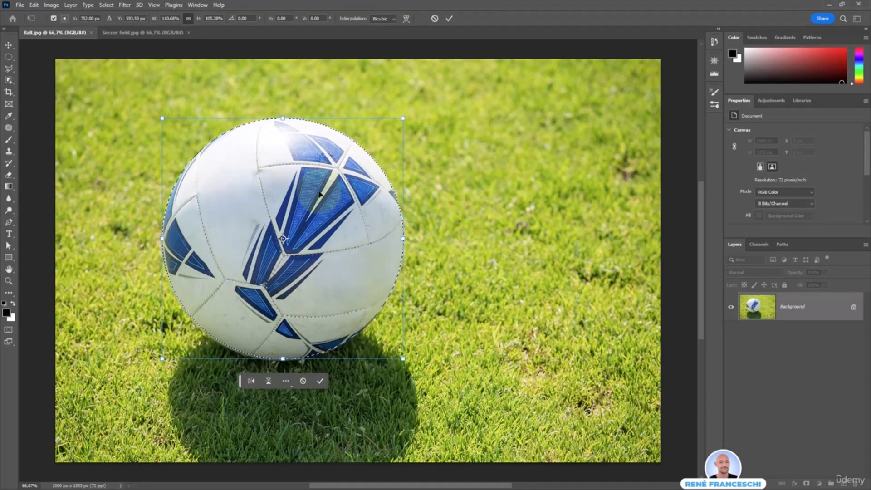
{"action": "key", "text": "Return"}
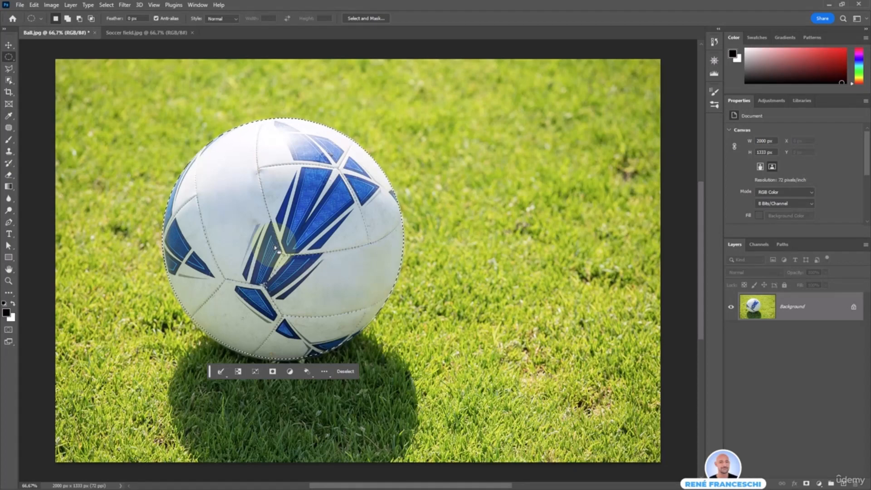
{"action": "key", "text": "ctrl+c"}
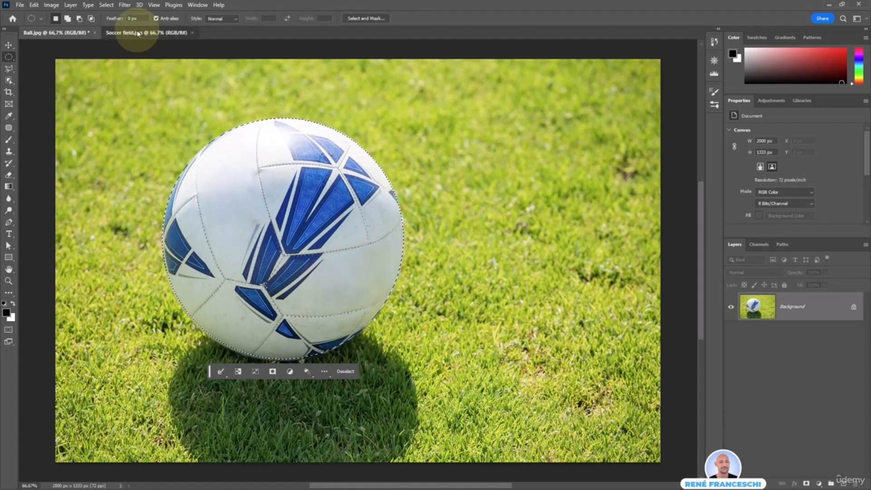
Paste the ball into Soccer field.jpg as a layer named Ball.
{"action": "left_click", "coordinate": [145, 32]}
{"action": "key", "text": "ctrl+v"}
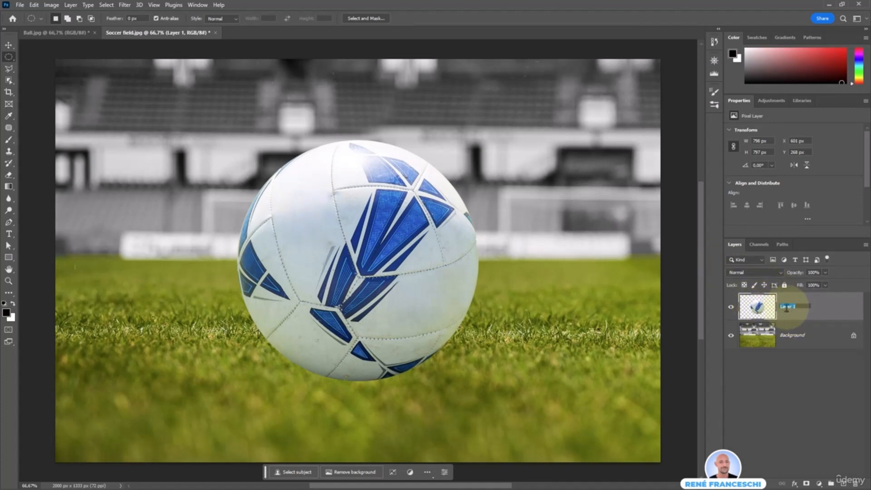
{"action": "type", "text": "ll"}
{"action": "key", "text": "Return"}
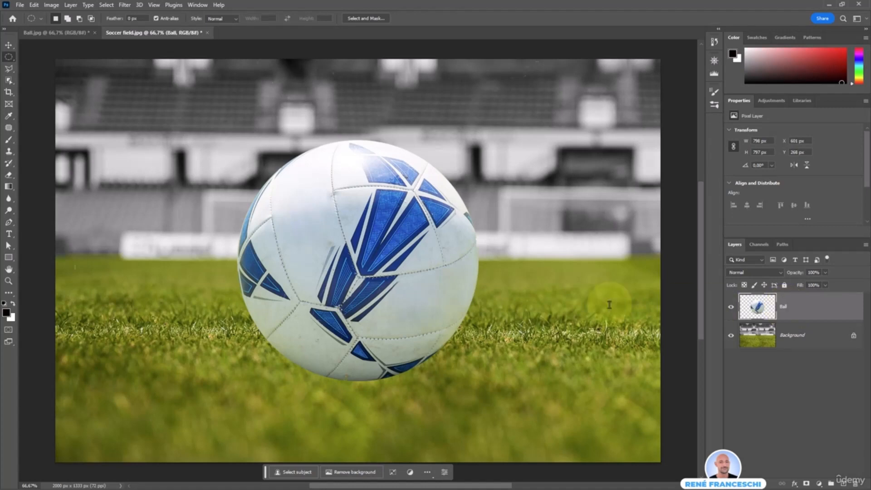
Move and shrink the Ball layer from its bottom point, commit, then delete the layer.
{"action": "left_click", "coordinate": [393, 472]}
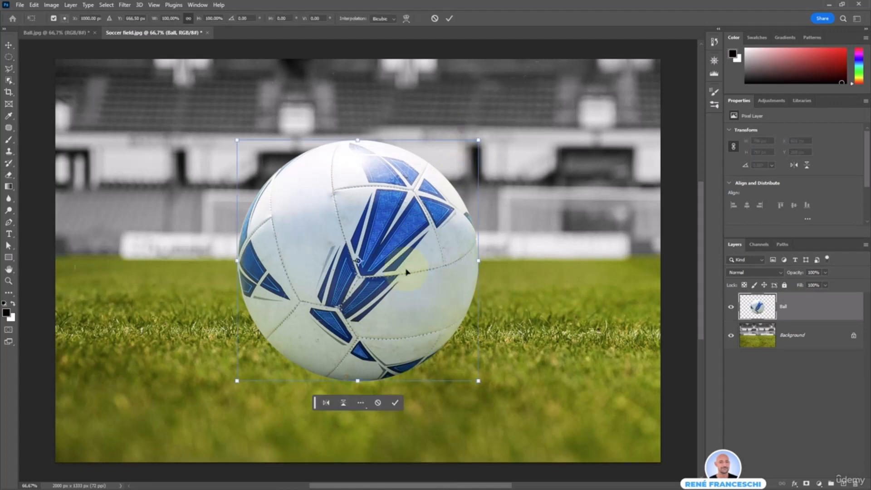
{"action": "left_click_drag", "start_coordinate": [391, 350], "coordinate": [387, 313]}
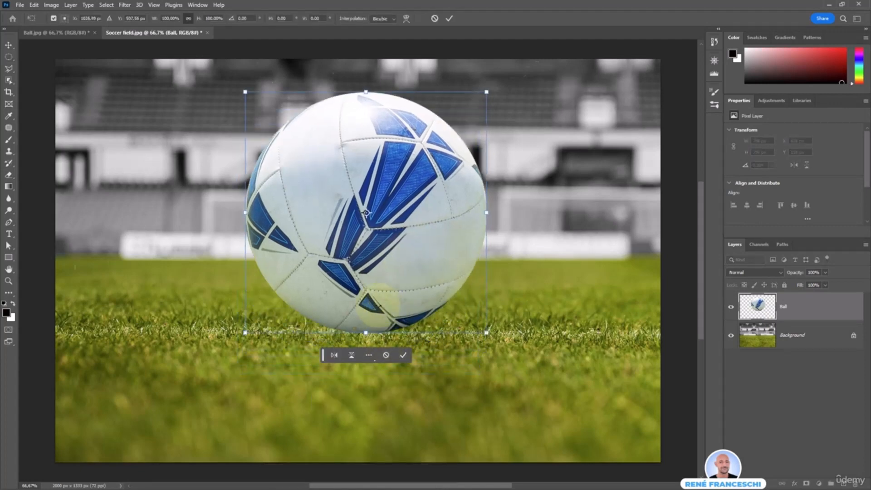
{"action": "left_click_drag", "start_coordinate": [366, 213], "coordinate": [365, 332]}
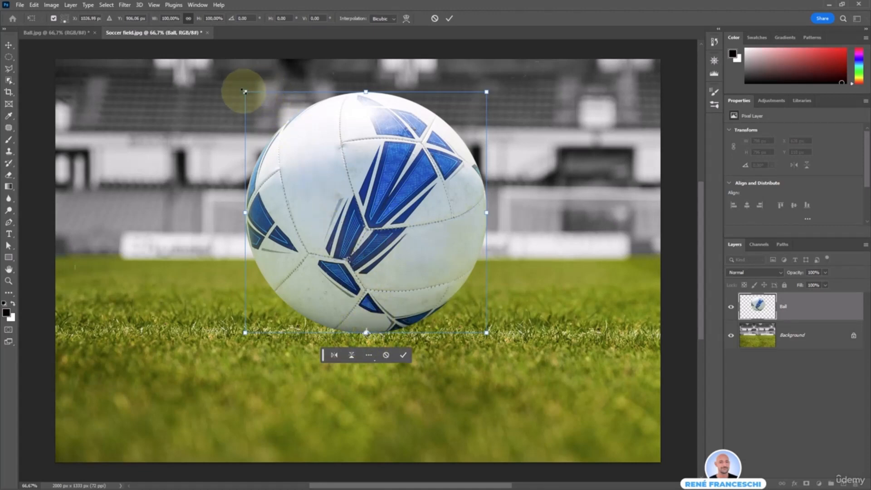
{"action": "left_click_drag", "start_coordinate": [244, 92], "coordinate": [287, 172]}
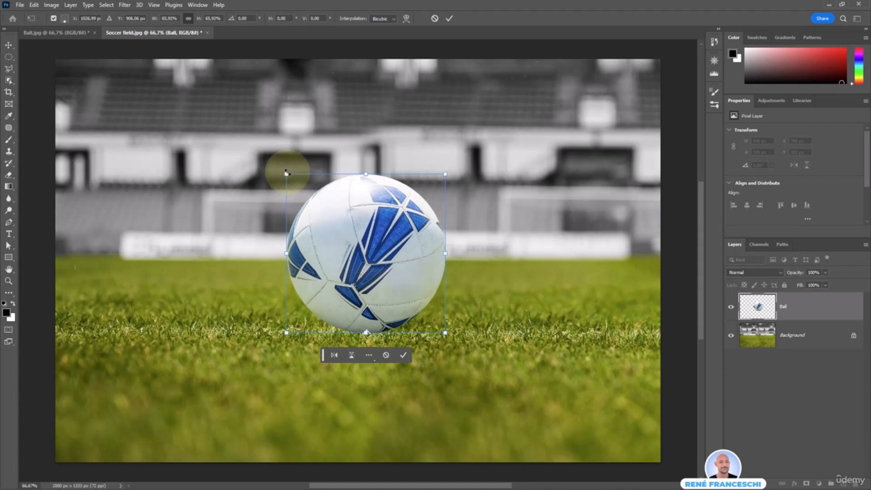
{"action": "key", "text": "Return"}
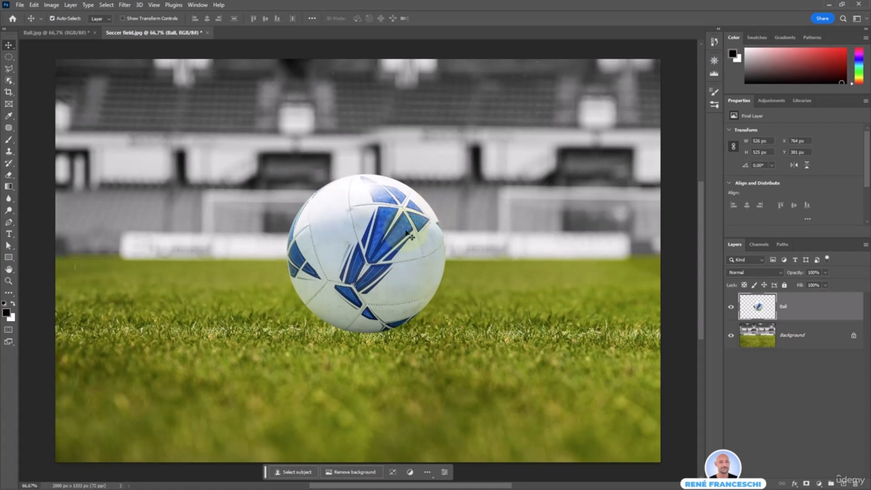
{"action": "key", "text": "Delete"}
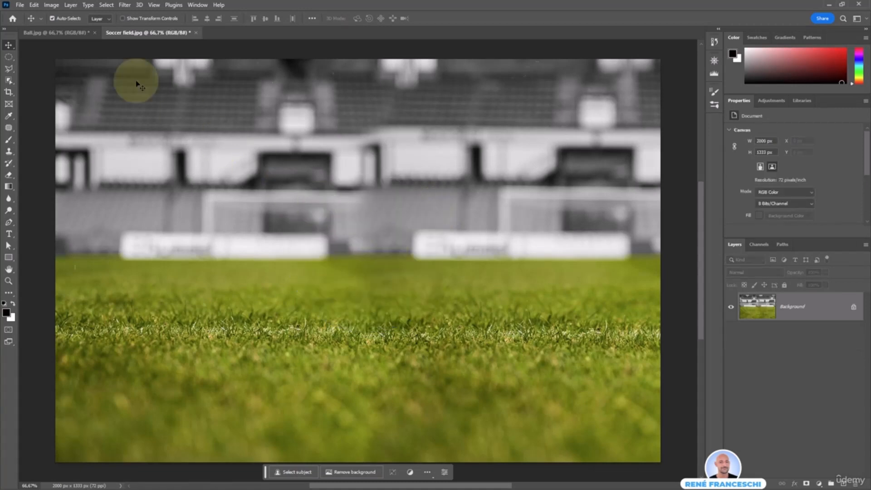
Drag the selected ball onto Soccer field.jpg, scale it down from its bottom, and rest it on the grass.
{"action": "left_click", "coordinate": [57, 32]}
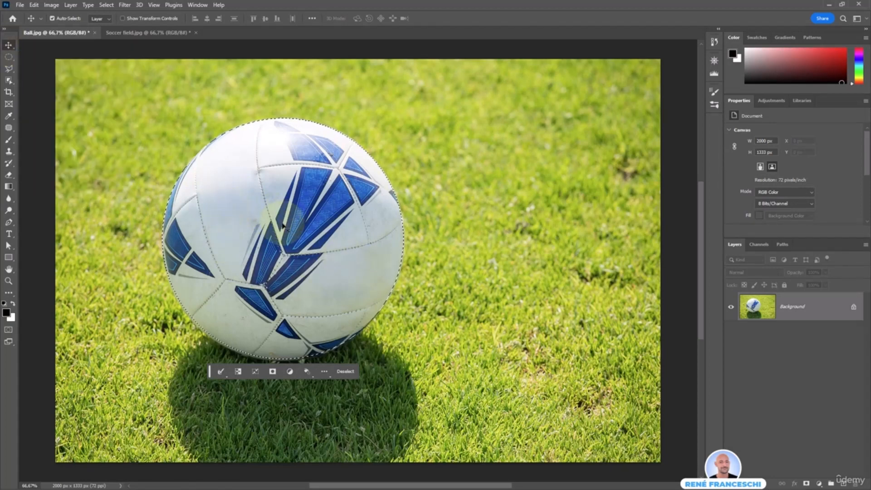
{"action": "left_click_drag", "start_coordinate": [286, 239], "coordinate": [354, 249]}
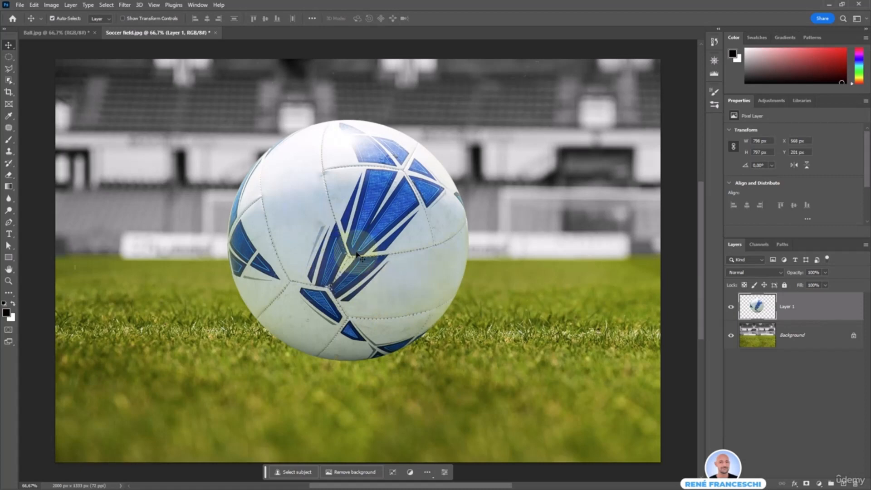
{"action": "key", "text": "ctrl+t"}
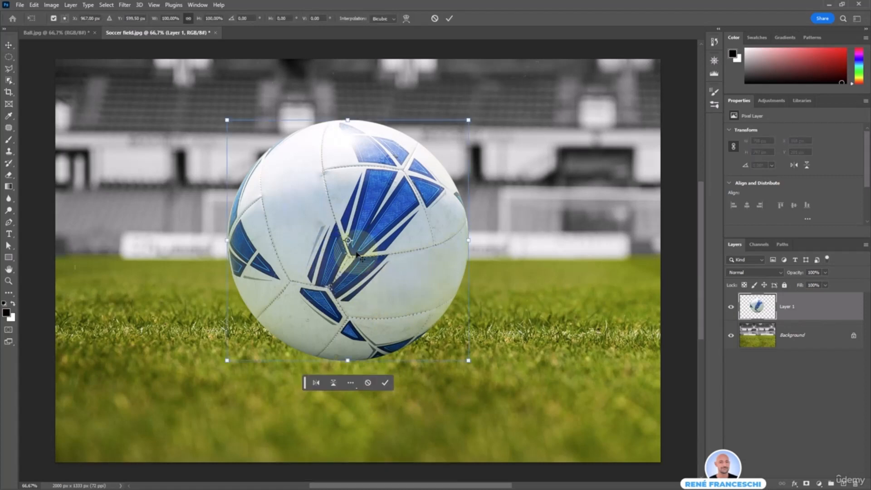
{"action": "left_click_drag", "start_coordinate": [348, 240], "coordinate": [348, 360]}
{"action": "left_click_drag", "start_coordinate": [470, 120], "coordinate": [421, 223]}
{"action": "left_click_drag", "start_coordinate": [381, 318], "coordinate": [391, 291]}
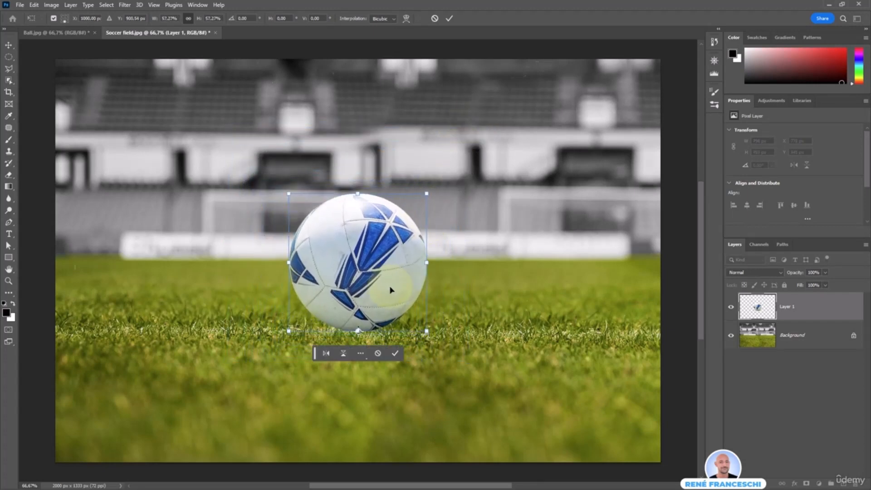
{"action": "key", "text": "Return"}
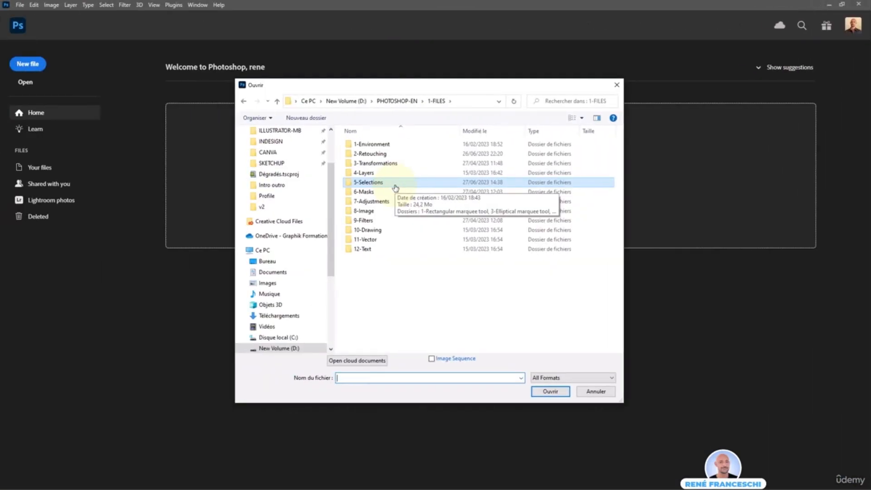
Open Flowers.jpg via the 5-Selections > 4-Lasso folders in the Open dialog.
{"action": "double_click", "coordinate": [380, 181]}
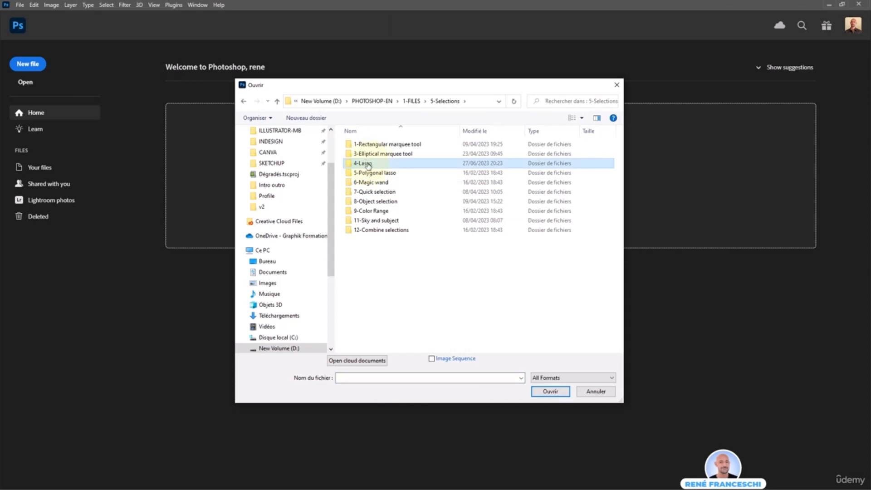
{"action": "double_click", "coordinate": [381, 165]}
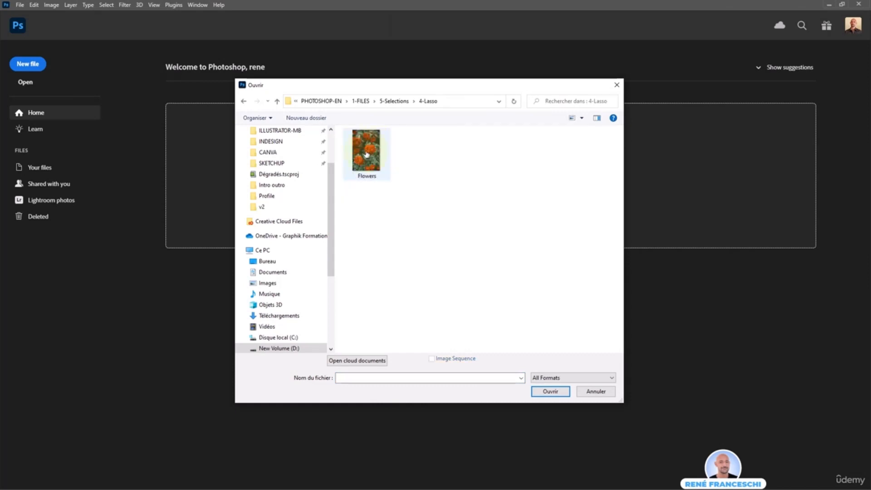
{"action": "double_click", "coordinate": [366, 154]}
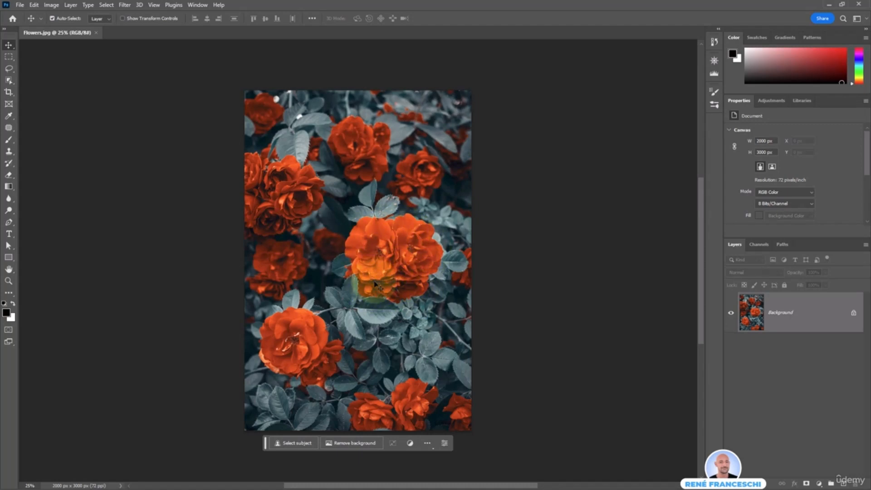
Draw a freehand Lasso selection loosely around the central cluster of red roses.
{"action": "left_click_drag", "start_coordinate": [9, 68], "coordinate": [58, 72]}
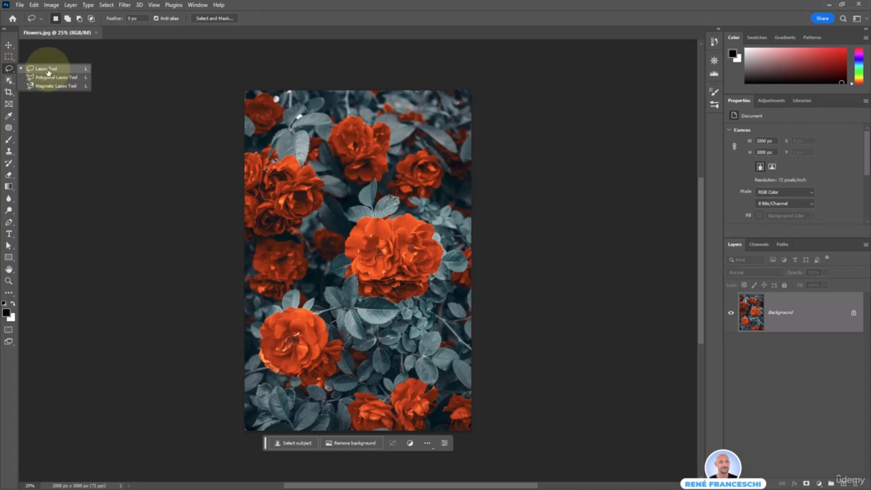
{"action": "left_click", "coordinate": [49, 71]}
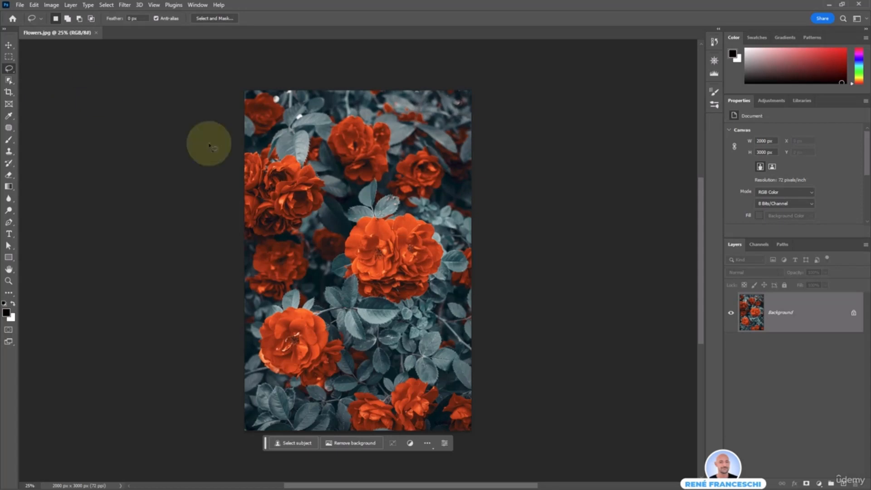
{"action": "mouse_move", "coordinate": [376, 218]}
{"action": "left_mouse_down"}
{"action": "mouse_move", "coordinate": [341, 248]}
{"action": "mouse_move", "coordinate": [342, 280]}
{"action": "mouse_move", "coordinate": [369, 302]}
{"action": "mouse_move", "coordinate": [408, 307]}
{"action": "mouse_move", "coordinate": [438, 284]}
{"action": "mouse_move", "coordinate": [448, 250]}
{"action": "mouse_move", "coordinate": [419, 216]}
{"action": "mouse_move", "coordinate": [376, 220]}
{"action": "left_mouse_up"}
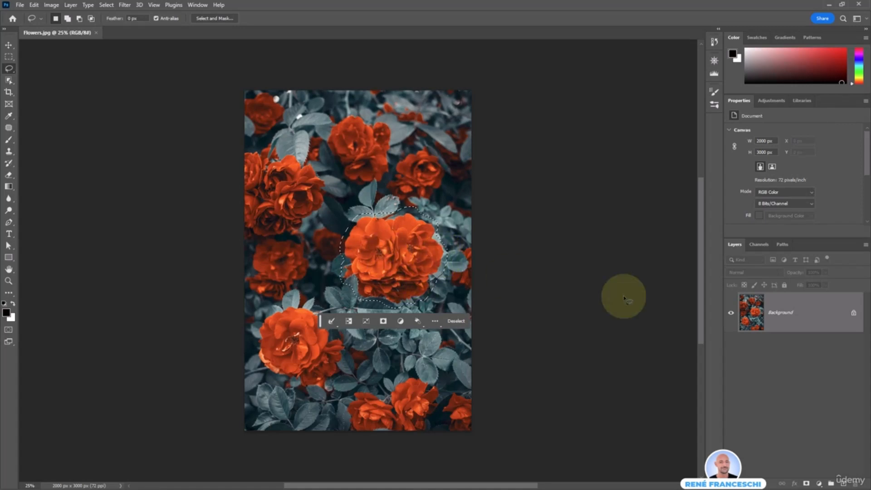
Copy the lassoed roses to a new layer named Flowers and drag it down below the original.
{"action": "right_click", "coordinate": [409, 257]}
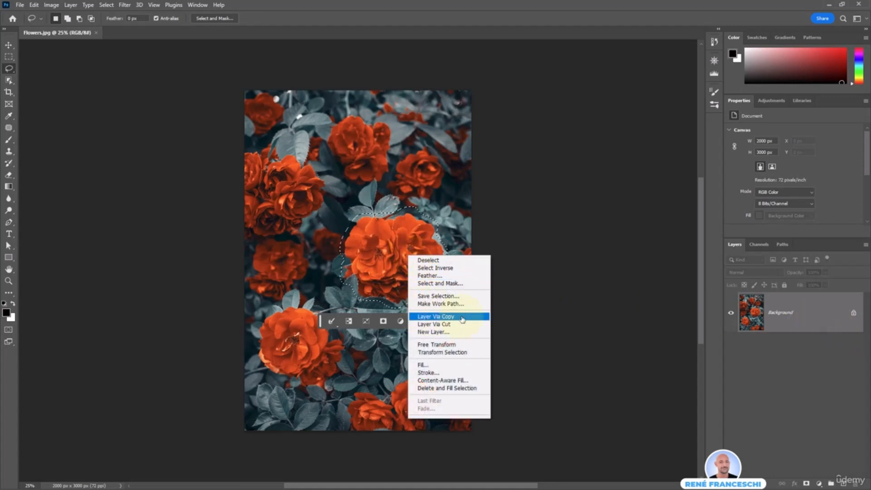
{"action": "left_click", "coordinate": [461, 319]}
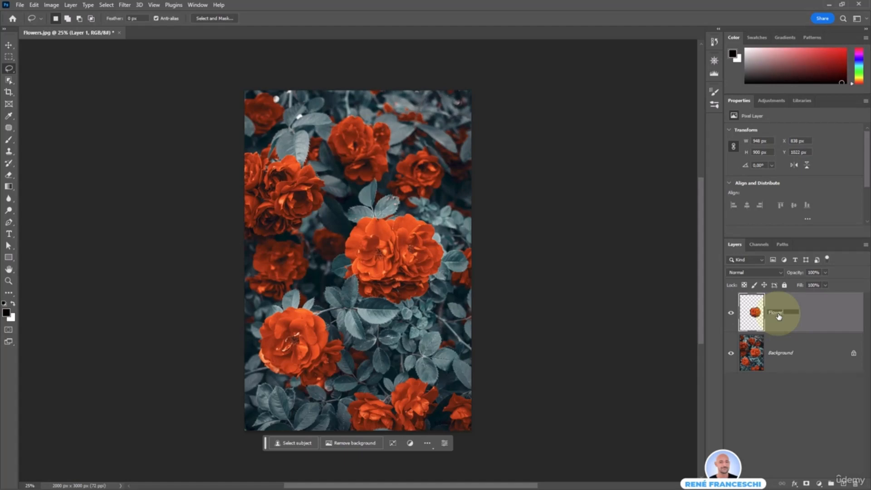
{"action": "key", "text": "Return"}
{"action": "left_click", "coordinate": [8, 45]}
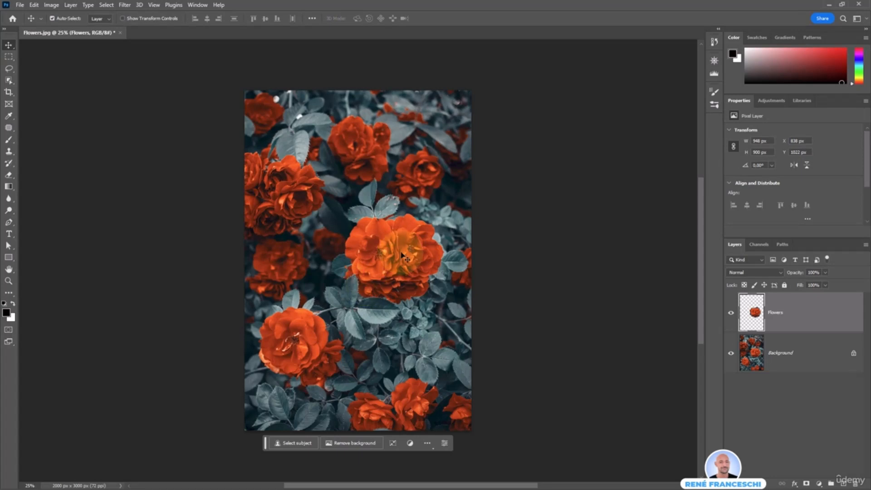
{"action": "left_click_drag", "start_coordinate": [402, 255], "coordinate": [392, 334]}
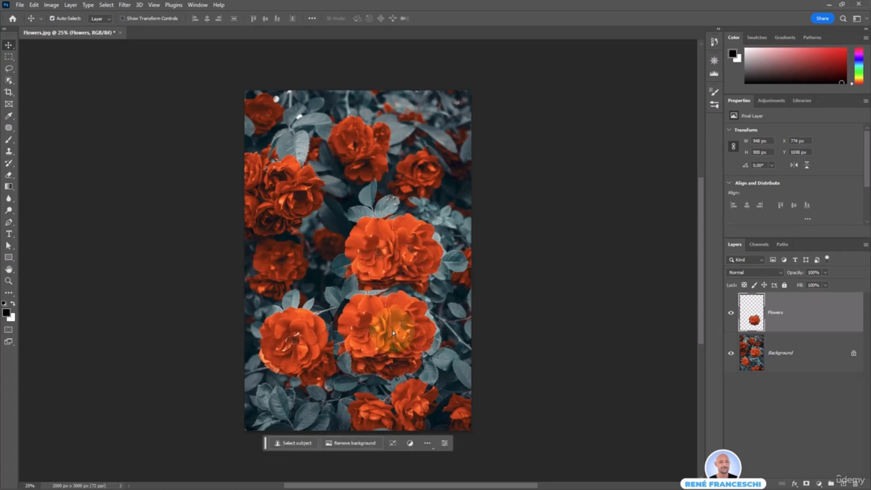
Scale the copied rose to about 75%, rotate it clockwise, and nudge it into place below the originals.
{"action": "left_click", "coordinate": [393, 445]}
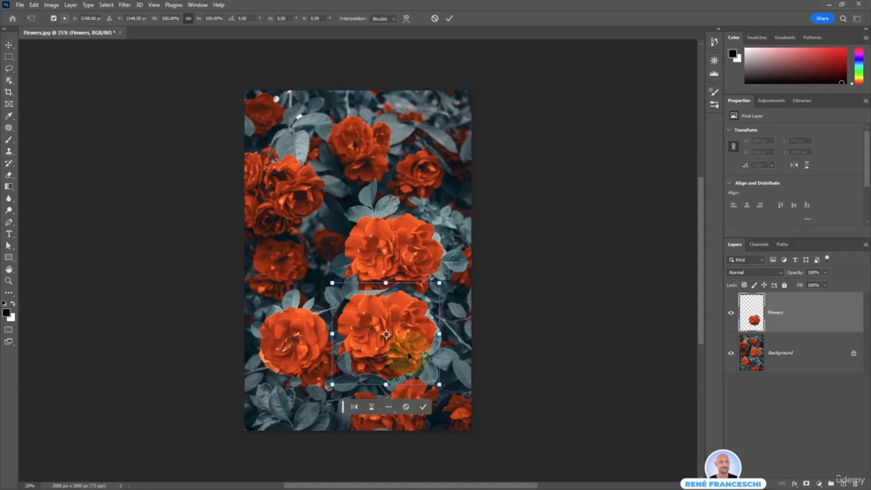
{"action": "left_click_drag", "start_coordinate": [439, 282], "coordinate": [413, 307]}
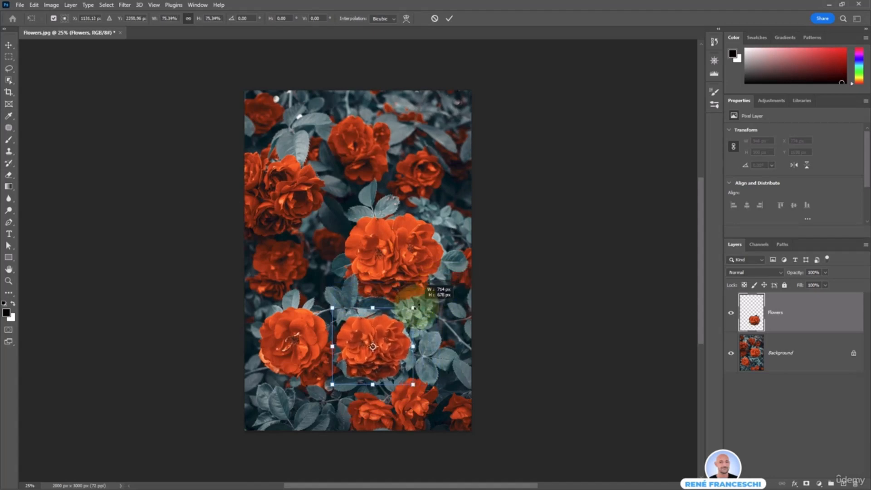
{"action": "left_click_drag", "start_coordinate": [368, 370], "coordinate": [389, 363]}
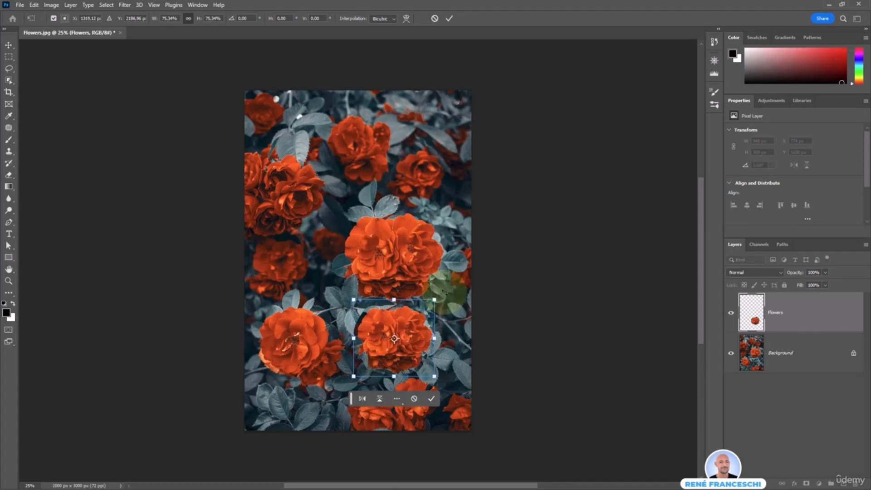
{"action": "left_click_drag", "start_coordinate": [447, 293], "coordinate": [376, 385]}
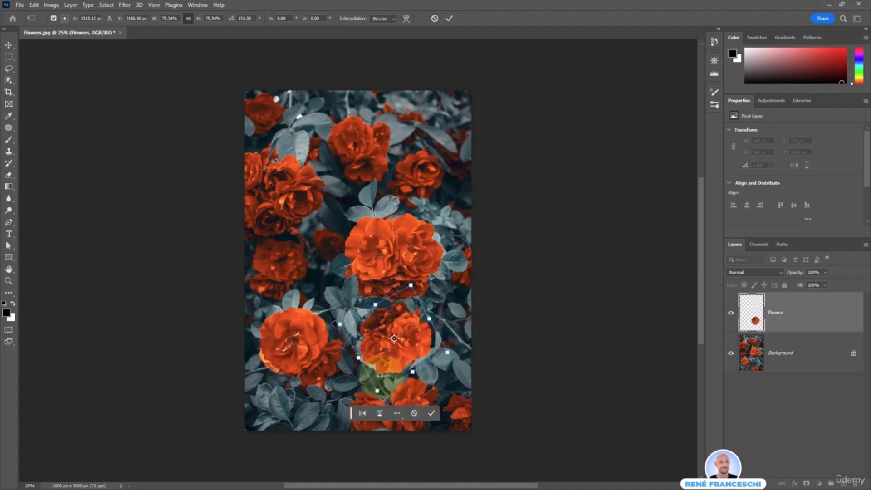
{"action": "key", "text": "Return"}
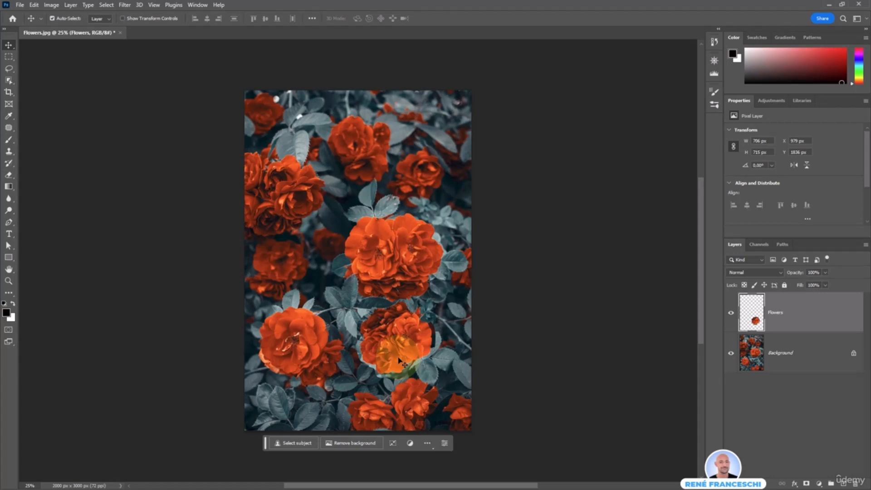
{"action": "left_click_drag", "start_coordinate": [399, 359], "coordinate": [387, 339]}
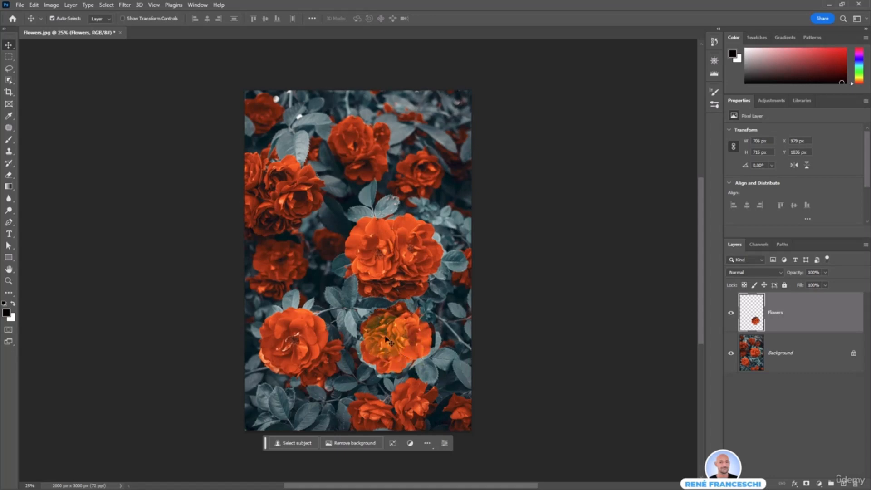
Set the Eraser to an 80 px brush with 0% hardness and erase the copied rose's hard edge.
{"action": "left_click", "coordinate": [10, 176]}
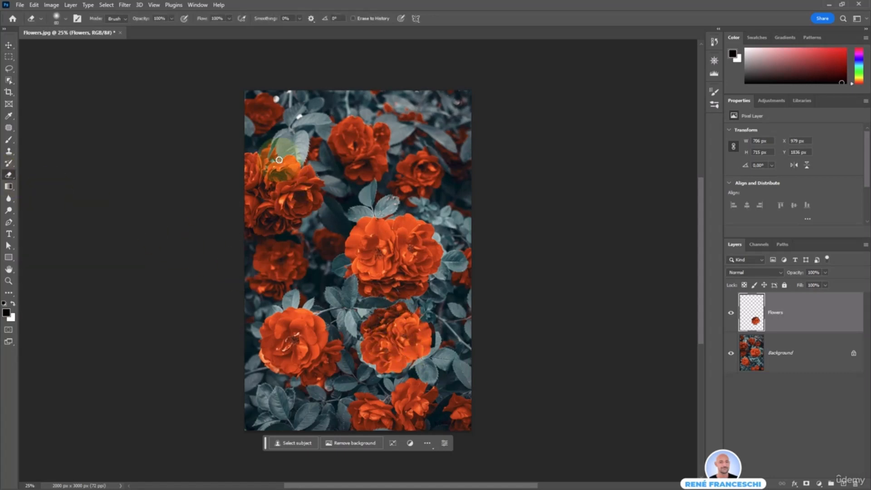
{"action": "right_click", "coordinate": [313, 163]}
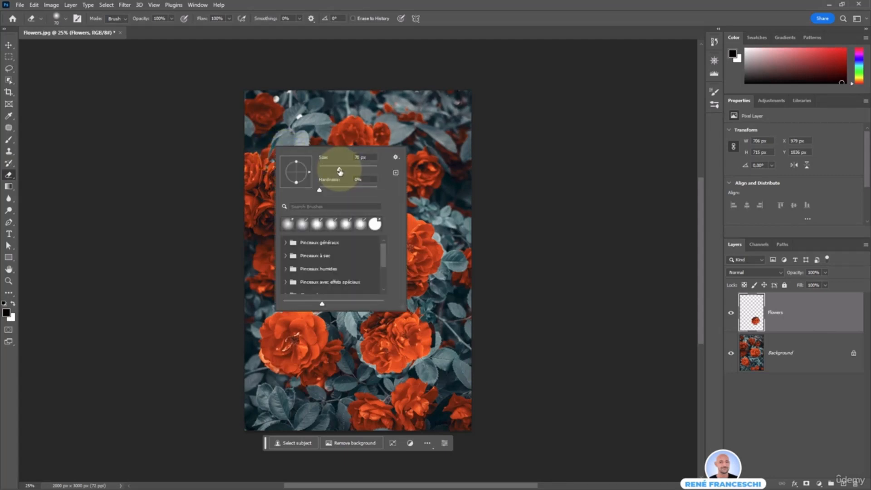
{"action": "left_click_drag", "start_coordinate": [340, 171], "coordinate": [343, 172]}
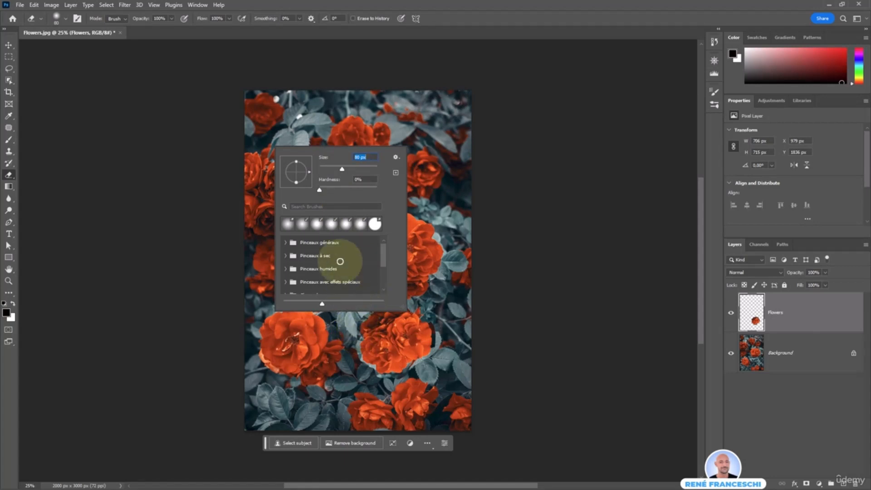
{"action": "left_click", "coordinate": [319, 190]}
{"action": "left_click", "coordinate": [359, 181]}
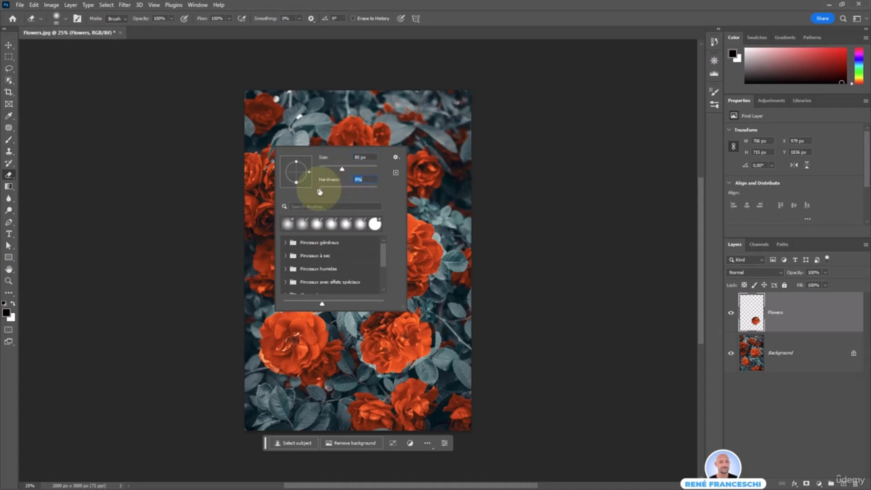
{"action": "key", "text": "Return"}
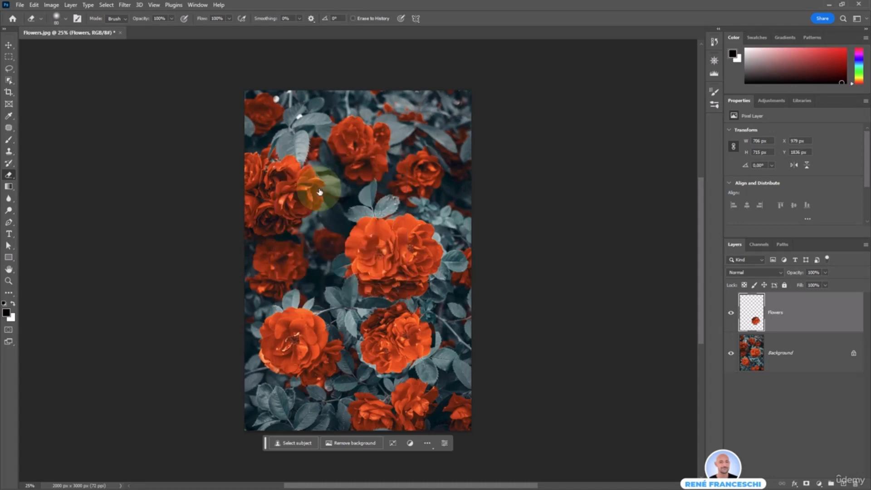
{"action": "mouse_move", "coordinate": [357, 318]}
{"action": "left_mouse_down"}
{"action": "mouse_move", "coordinate": [388, 325]}
{"action": "mouse_move", "coordinate": [362, 339]}
{"action": "left_mouse_up"}
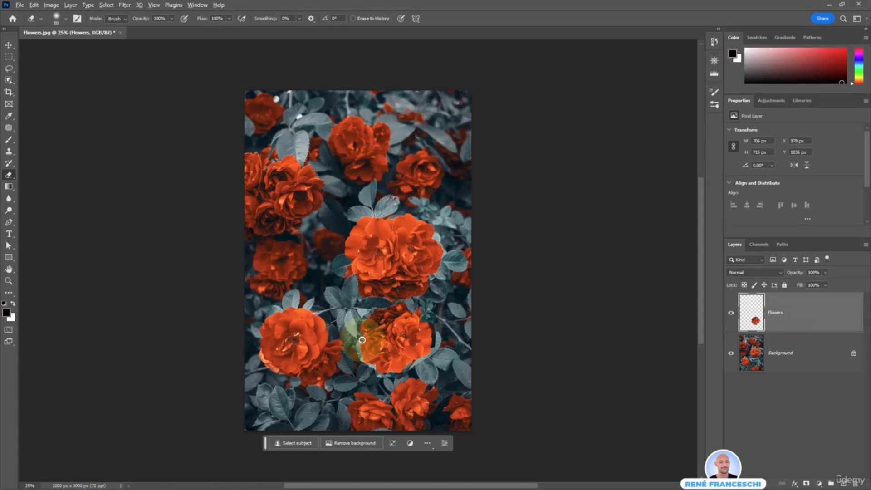
Erase with a 70 px brush along the rose's left and lower-left edges and the leaf strip above it.
{"action": "scroll", "coordinate": [362, 340], "scroll_direction": "up", "scroll_amount": 10}
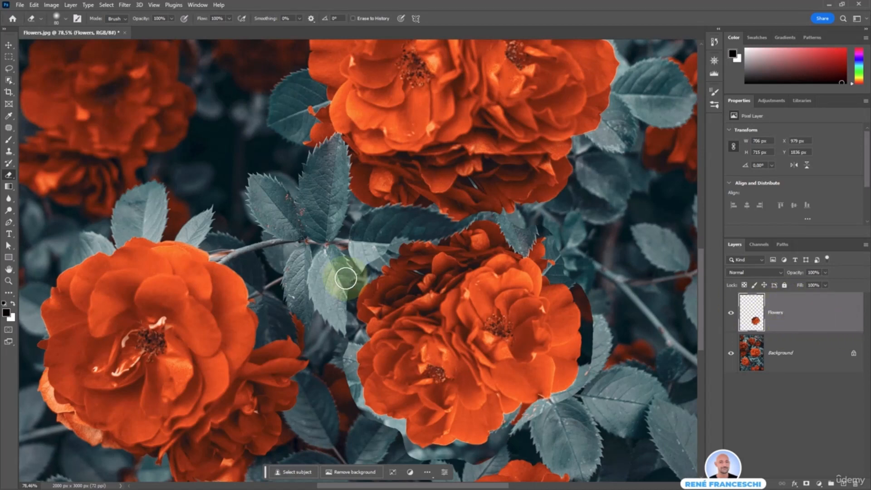
{"action": "mouse_move", "coordinate": [345, 277]}
{"action": "left_mouse_down"}
{"action": "mouse_move", "coordinate": [342, 295]}
{"action": "mouse_move", "coordinate": [331, 298]}
{"action": "mouse_move", "coordinate": [346, 331]}
{"action": "mouse_move", "coordinate": [340, 389]}
{"action": "mouse_move", "coordinate": [363, 418]}
{"action": "mouse_move", "coordinate": [331, 321]}
{"action": "mouse_move", "coordinate": [364, 429]}
{"action": "left_mouse_up"}
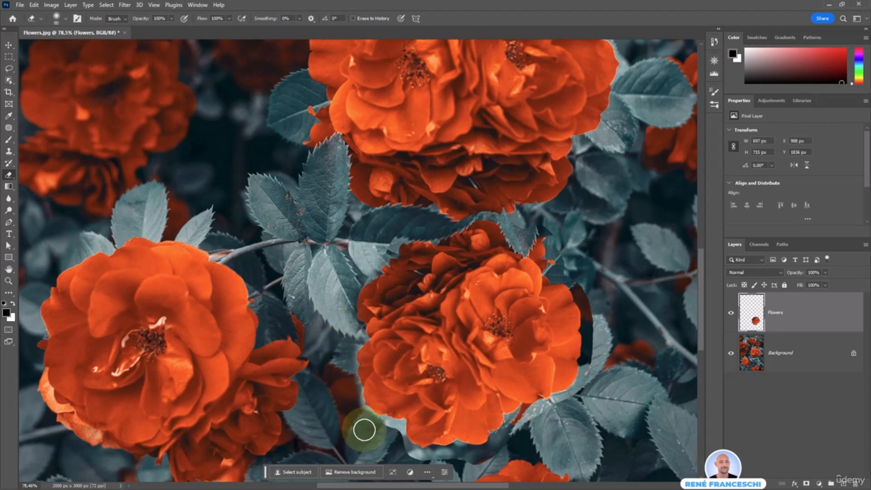
{"action": "right_click", "coordinate": [268, 219]}
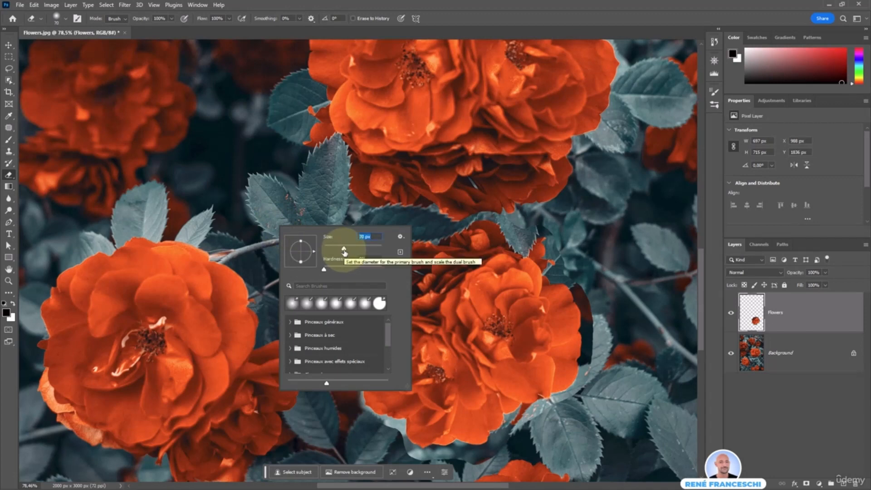
{"action": "key", "text": "Return"}
{"action": "mouse_move", "coordinate": [379, 429]}
{"action": "left_mouse_down"}
{"action": "mouse_move", "coordinate": [433, 463]}
{"action": "mouse_move", "coordinate": [502, 440]}
{"action": "mouse_move", "coordinate": [540, 414]}
{"action": "mouse_move", "coordinate": [521, 435]}
{"action": "mouse_move", "coordinate": [586, 394]}
{"action": "mouse_move", "coordinate": [595, 339]}
{"action": "mouse_move", "coordinate": [586, 281]}
{"action": "mouse_move", "coordinate": [600, 318]}
{"action": "mouse_move", "coordinate": [561, 239]}
{"action": "mouse_move", "coordinate": [589, 283]}
{"action": "left_mouse_up"}
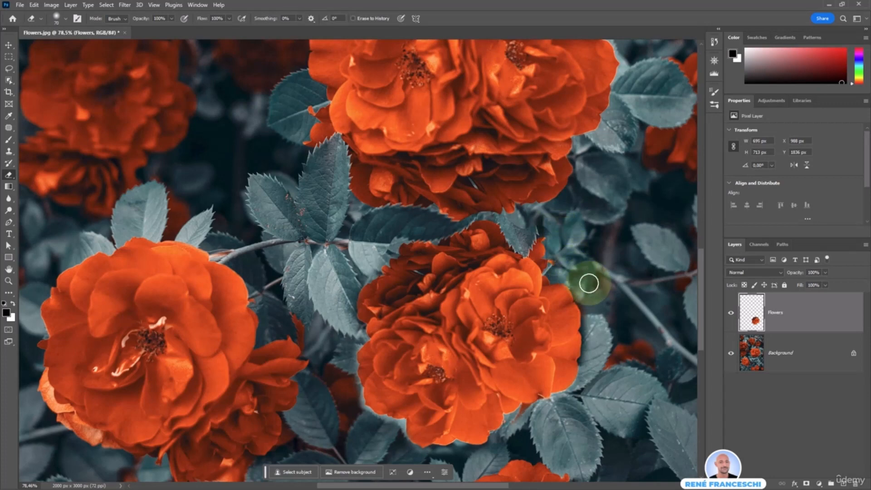
{"action": "mouse_move", "coordinate": [482, 209]}
{"action": "left_mouse_down"}
{"action": "mouse_move", "coordinate": [383, 224]}
{"action": "mouse_move", "coordinate": [449, 208]}
{"action": "mouse_move", "coordinate": [386, 240]}
{"action": "mouse_move", "coordinate": [441, 222]}
{"action": "mouse_move", "coordinate": [508, 221]}
{"action": "mouse_move", "coordinate": [500, 221]}
{"action": "mouse_move", "coordinate": [523, 230]}
{"action": "mouse_move", "coordinate": [559, 223]}
{"action": "mouse_move", "coordinate": [525, 236]}
{"action": "mouse_move", "coordinate": [554, 264]}
{"action": "mouse_move", "coordinate": [517, 227]}
{"action": "mouse_move", "coordinate": [579, 234]}
{"action": "left_mouse_up"}
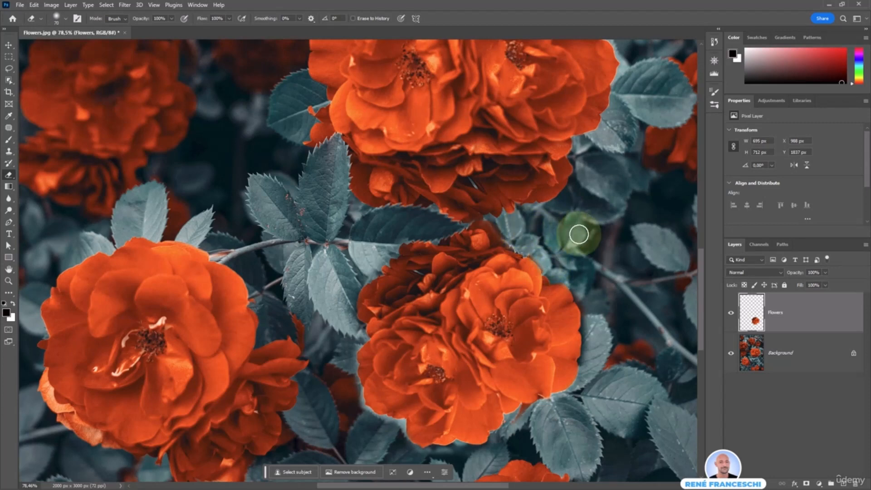
Shrink the eraser brush for detail work and fit the whole image on screen.
{"action": "right_click", "coordinate": [361, 214]}
{"action": "left_click_drag", "start_coordinate": [363, 214], "coordinate": [360, 213]}
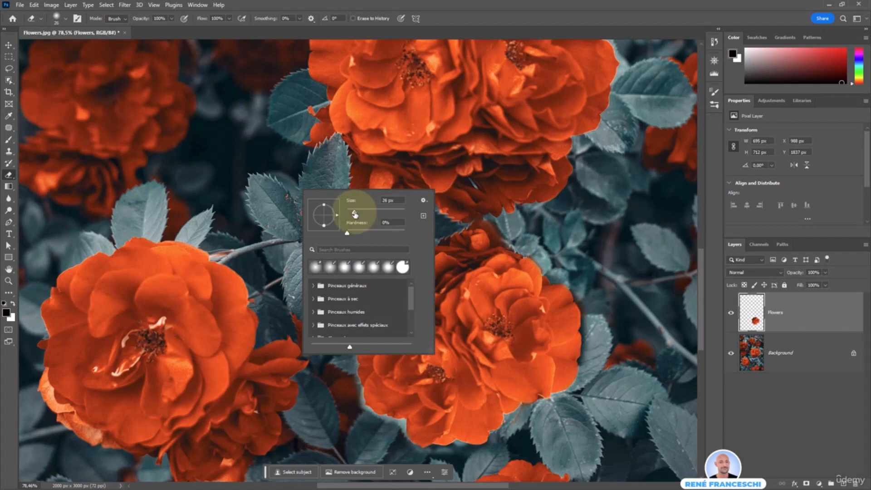
{"action": "left_click", "coordinate": [535, 410]}
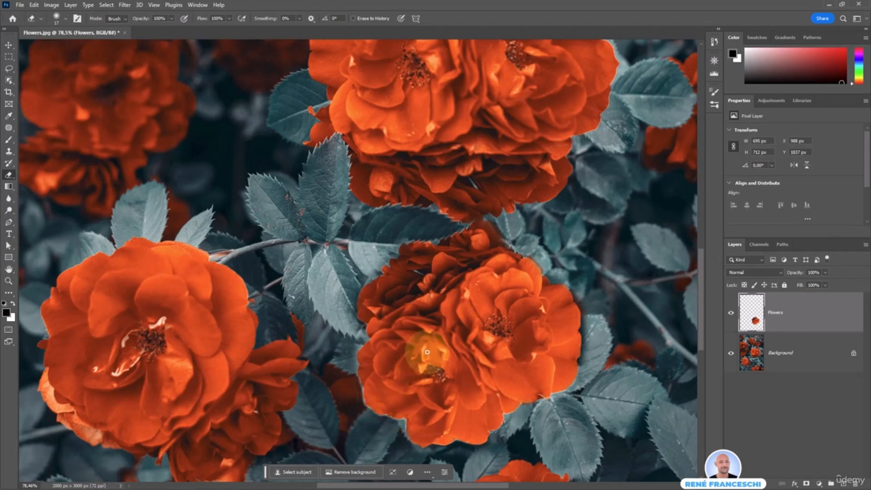
{"action": "double_click", "coordinate": [9, 270]}
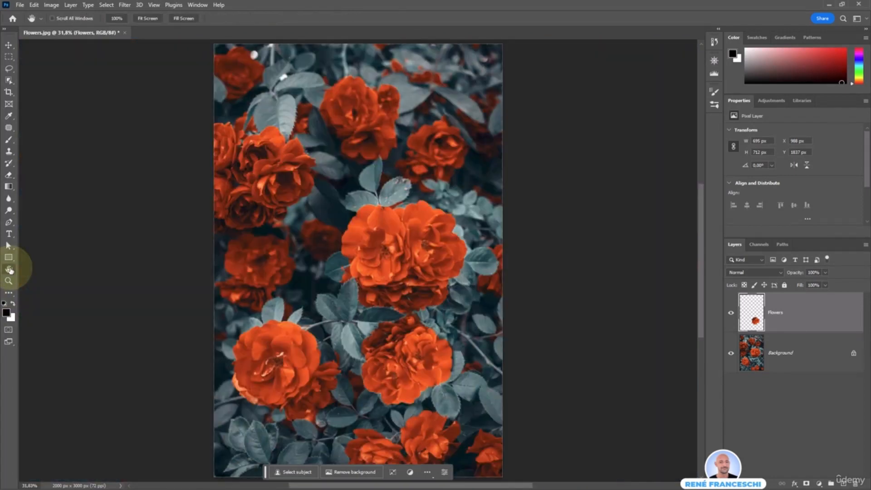
Browse to 5-Selections > 6-Magic wand and select both the Campaign and Eagle images.
{"action": "key", "text": "v"}
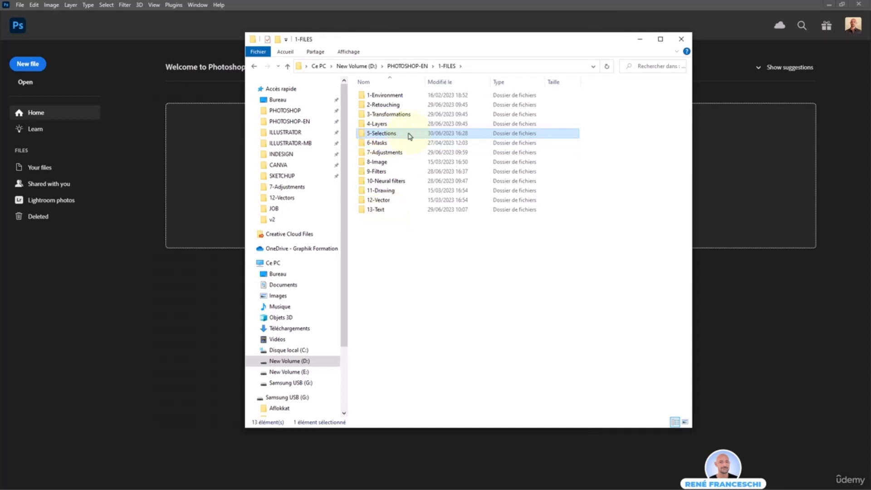
{"action": "double_click", "coordinate": [411, 134]}
{"action": "left_click", "coordinate": [420, 135]}
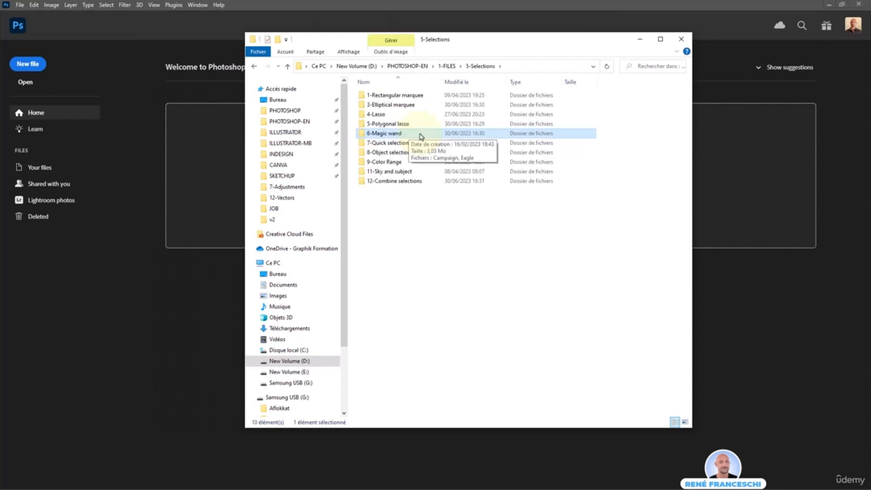
{"action": "double_click", "coordinate": [435, 134]}
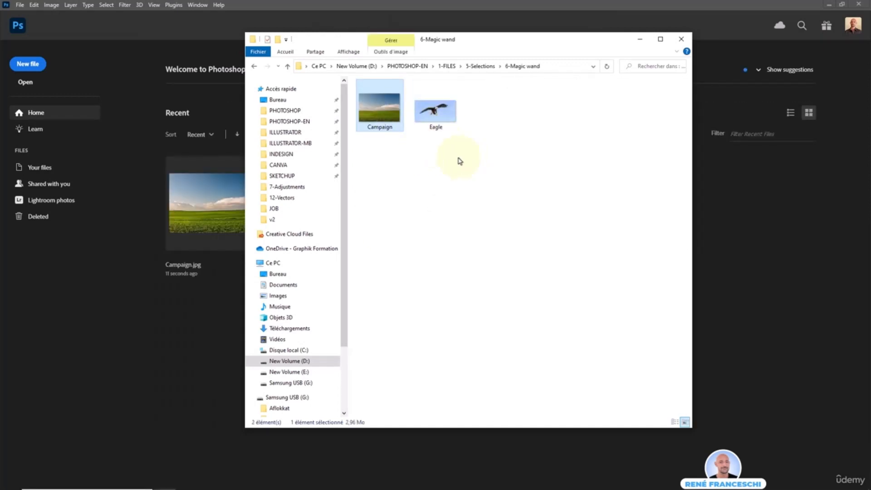
{"action": "left_click_drag", "start_coordinate": [458, 162], "coordinate": [196, 198]}
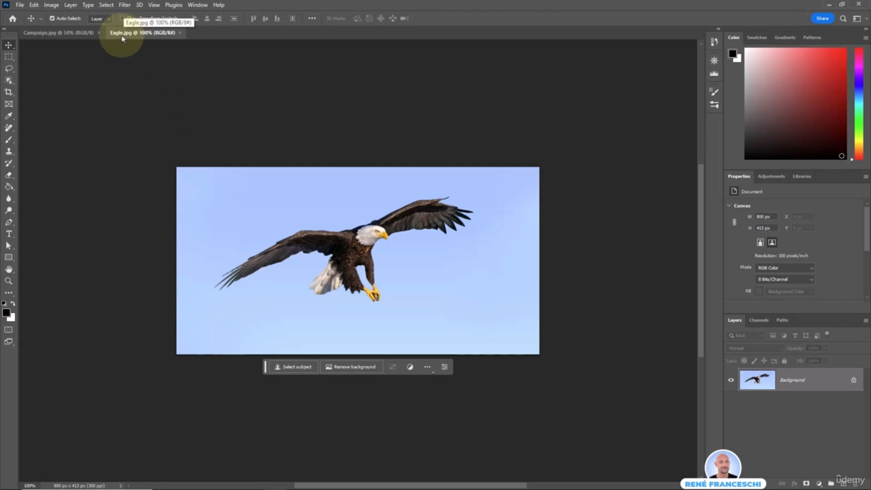
On Eagle.jpg, try Select Subject on the eagle, then deselect it.
{"action": "left_click", "coordinate": [88, 33]}
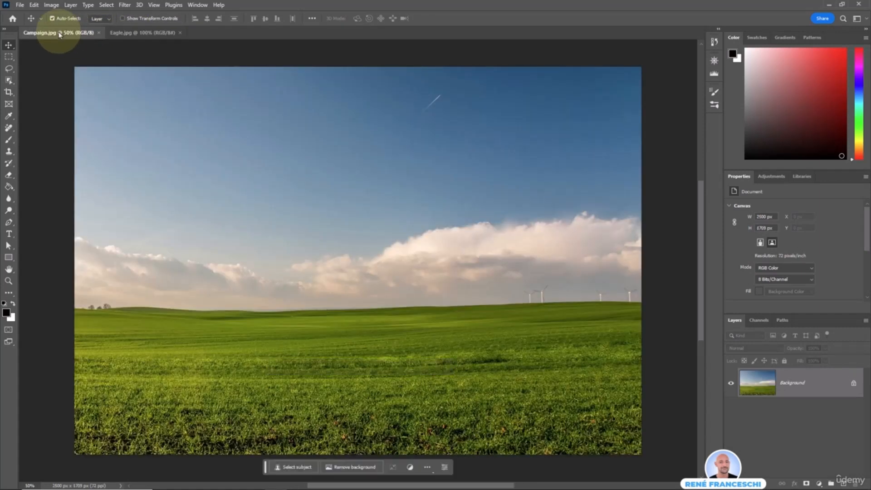
{"action": "left_click", "coordinate": [126, 34]}
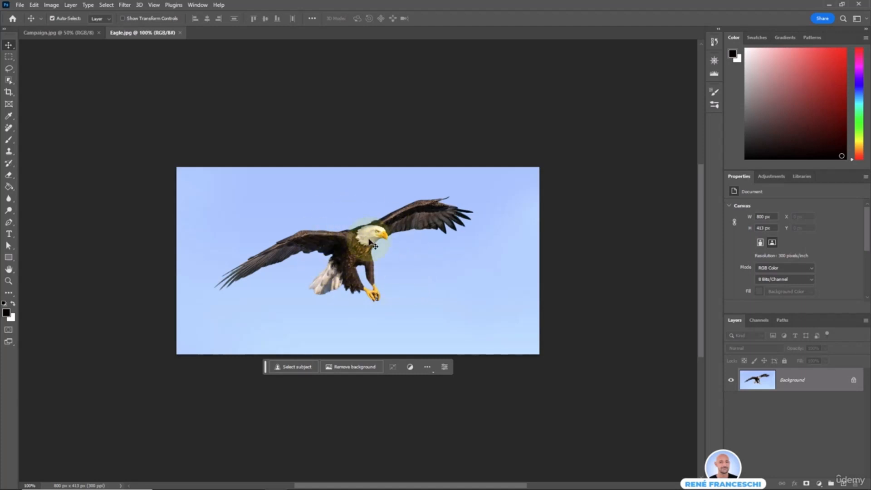
{"action": "left_click", "coordinate": [306, 371]}
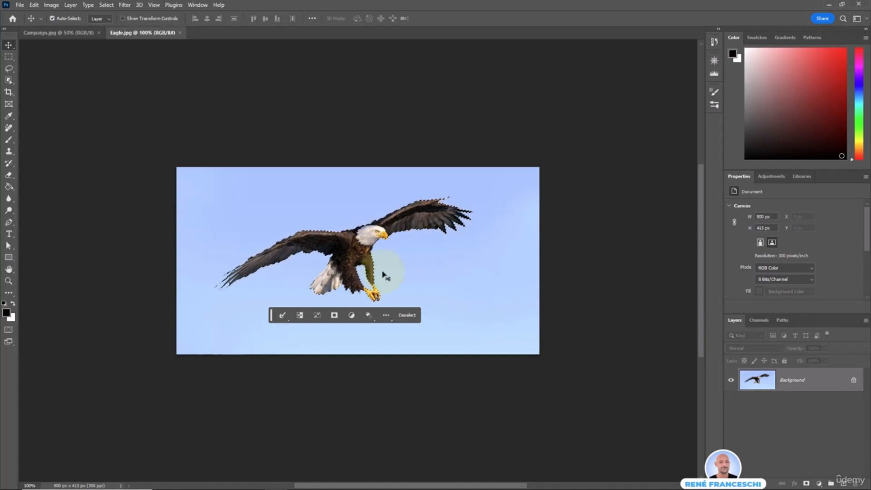
{"action": "left_click", "coordinate": [406, 316]}
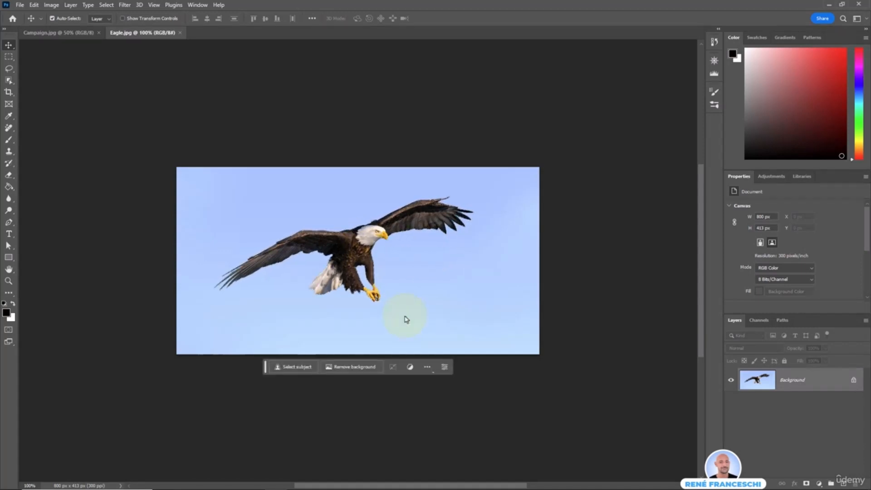
Choose the Object Selection Tool and loosely encircle the eagle for object detection.
{"action": "left_click", "coordinate": [8, 80]}
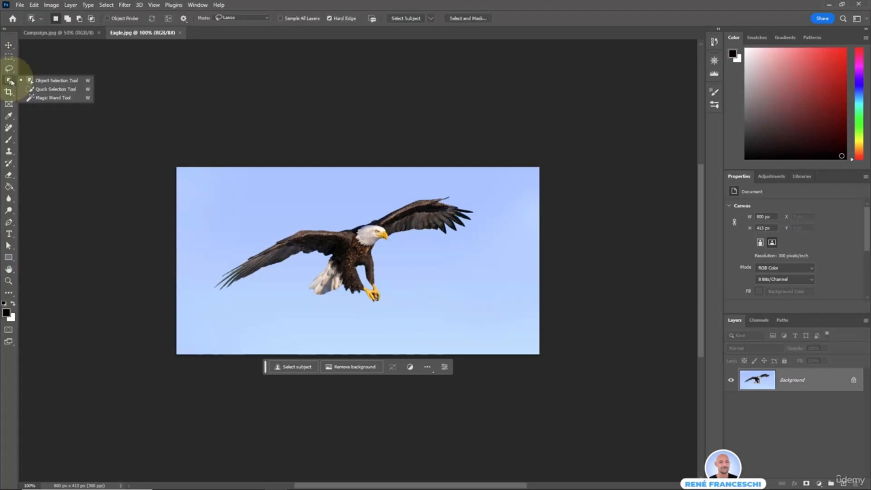
{"action": "left_click", "coordinate": [57, 82]}
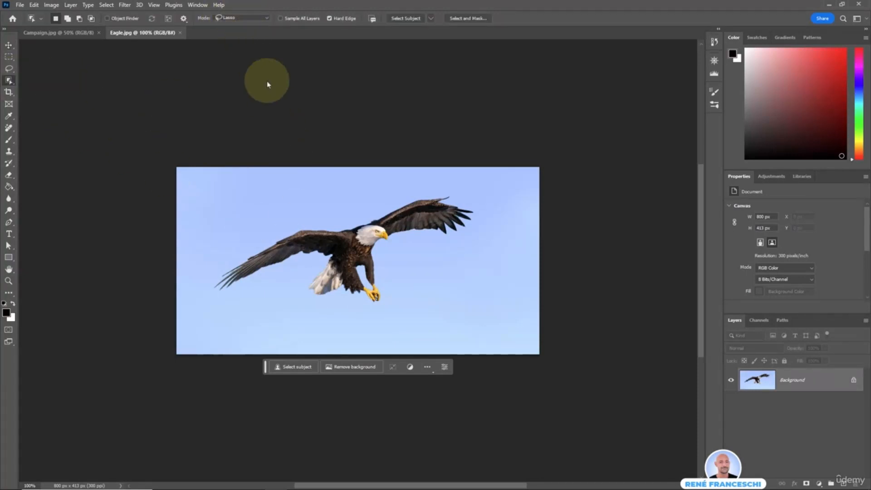
{"action": "mouse_move", "coordinate": [338, 217]}
{"action": "left_mouse_down"}
{"action": "mouse_move", "coordinate": [220, 260]}
{"action": "mouse_move", "coordinate": [242, 302]}
{"action": "mouse_move", "coordinate": [363, 314]}
{"action": "mouse_move", "coordinate": [429, 249]}
{"action": "mouse_move", "coordinate": [471, 240]}
{"action": "mouse_move", "coordinate": [355, 207]}
{"action": "left_mouse_up"}
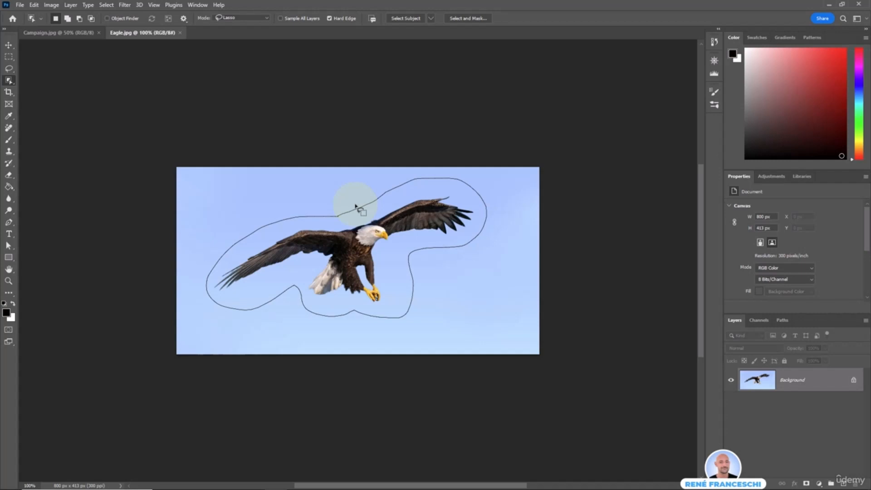
{"action": "left_click_drag", "start_coordinate": [355, 206], "coordinate": [355, 207]}
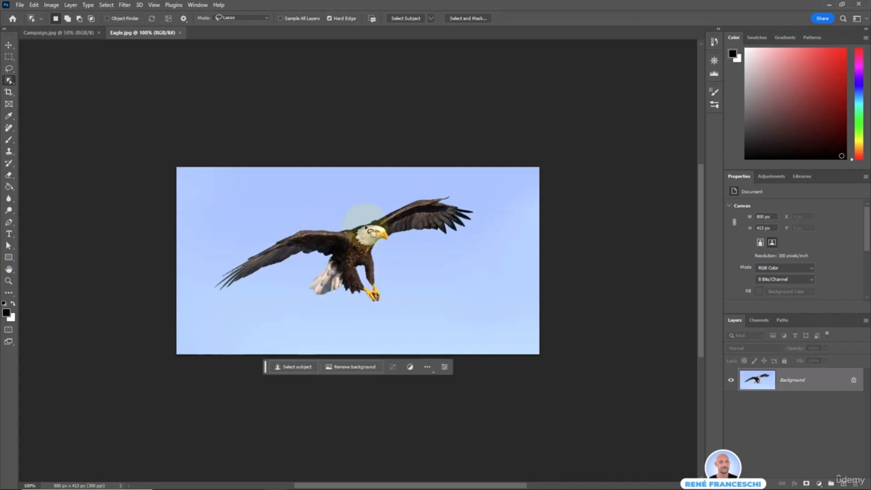
{"action": "right_click", "coordinate": [9, 80]}
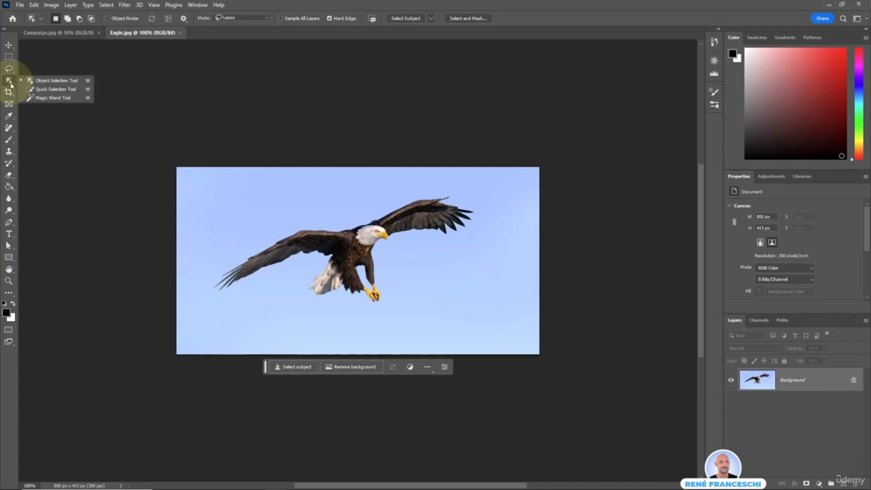
Magic-wand the blue sky, invert it to select just the eagle, then show Campaign.jpg.
{"action": "left_click", "coordinate": [53, 98]}
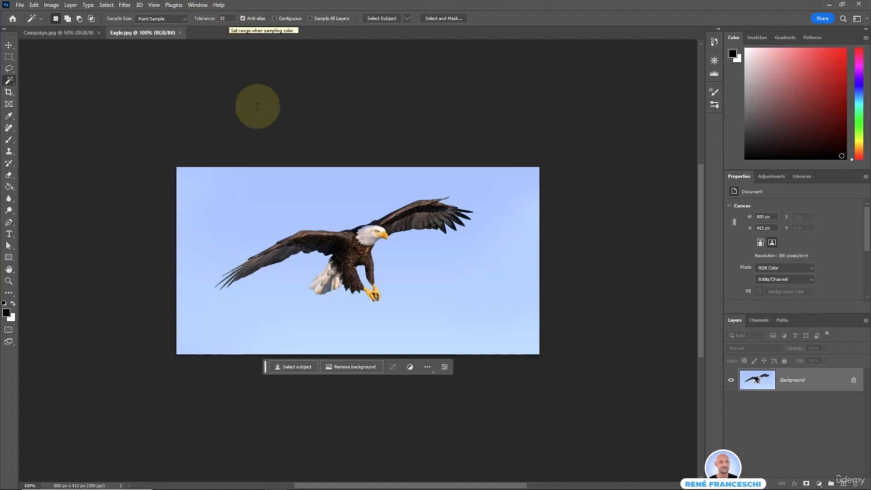
{"action": "left_click", "coordinate": [299, 204]}
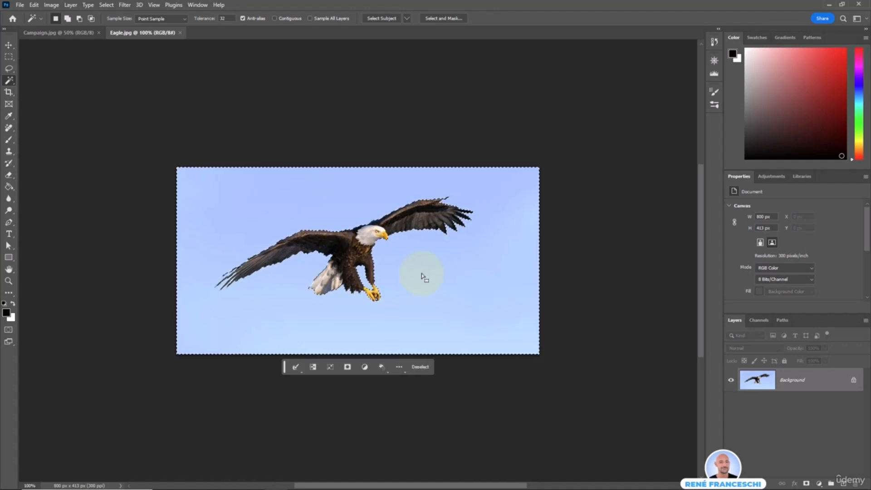
{"action": "left_click", "coordinate": [313, 369]}
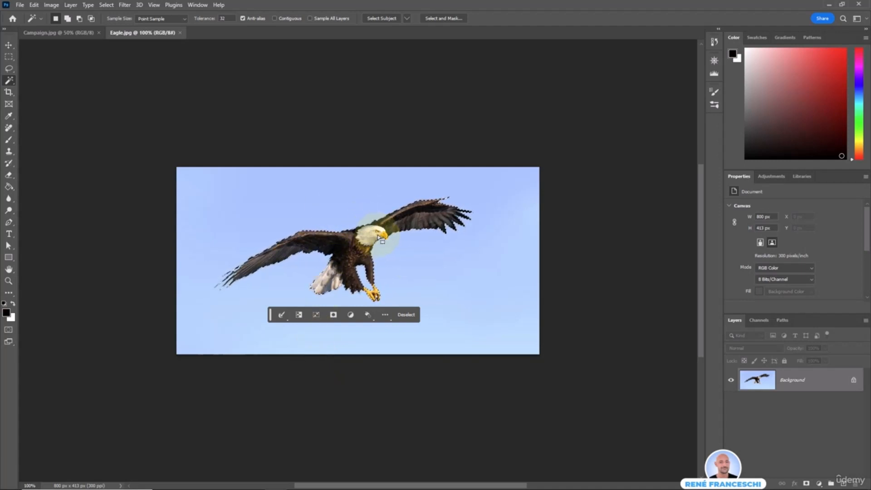
{"action": "left_click", "coordinate": [57, 33]}
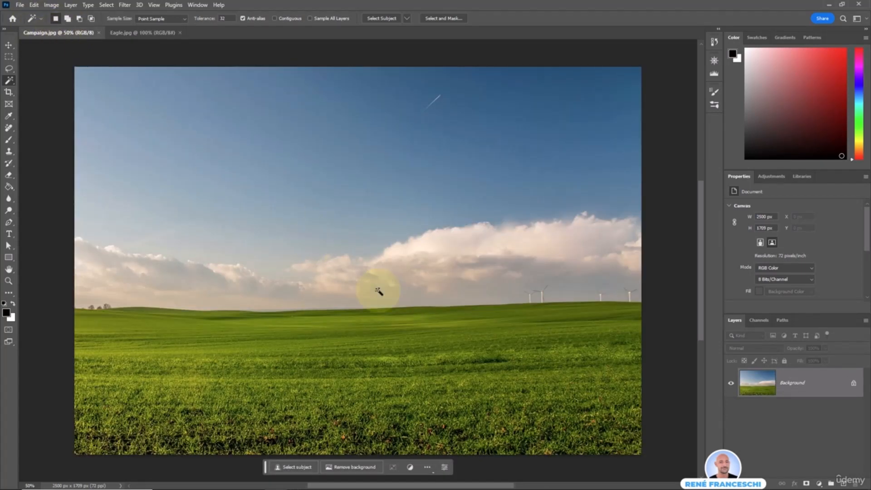
Paste the eagle into Campaign.jpg, rename its layer 'Eagle' and position it in the upper-left sky.
{"action": "key", "text": "ctrl+v"}
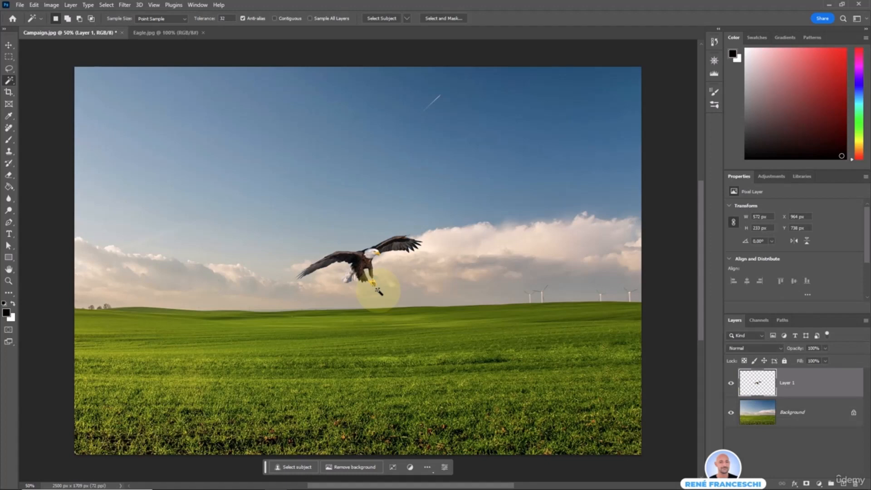
{"action": "key", "text": "v"}
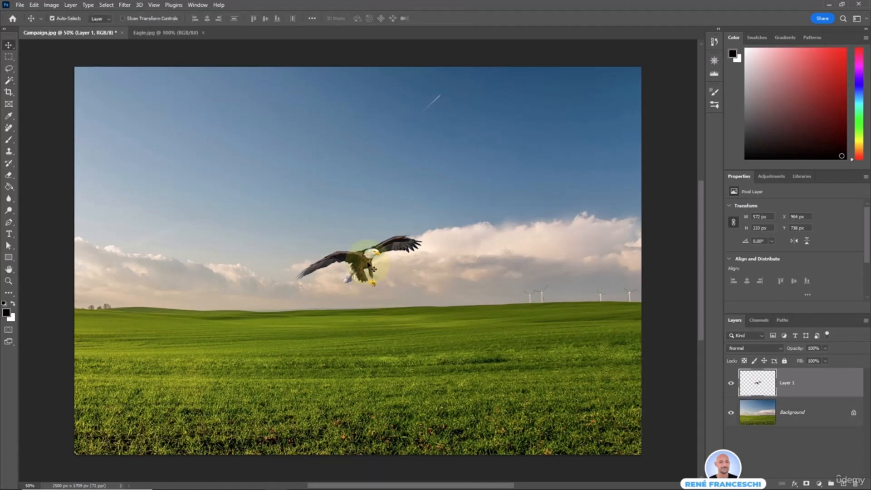
{"action": "left_click_drag", "start_coordinate": [369, 265], "coordinate": [256, 179]}
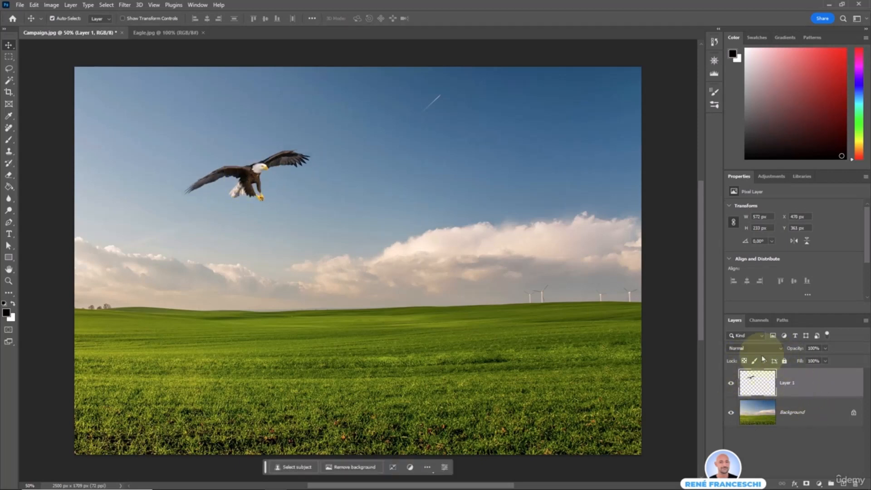
{"action": "double_click", "coordinate": [787, 383]}
{"action": "type", "text": "Eagl"}
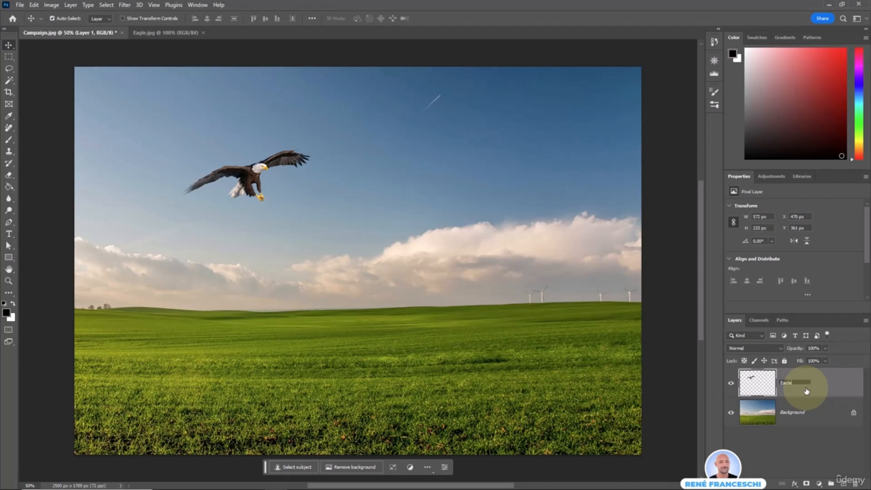
{"action": "type", "text": "e"}
{"action": "key", "text": "Return"}
{"action": "left_click_drag", "start_coordinate": [244, 178], "coordinate": [263, 198]}
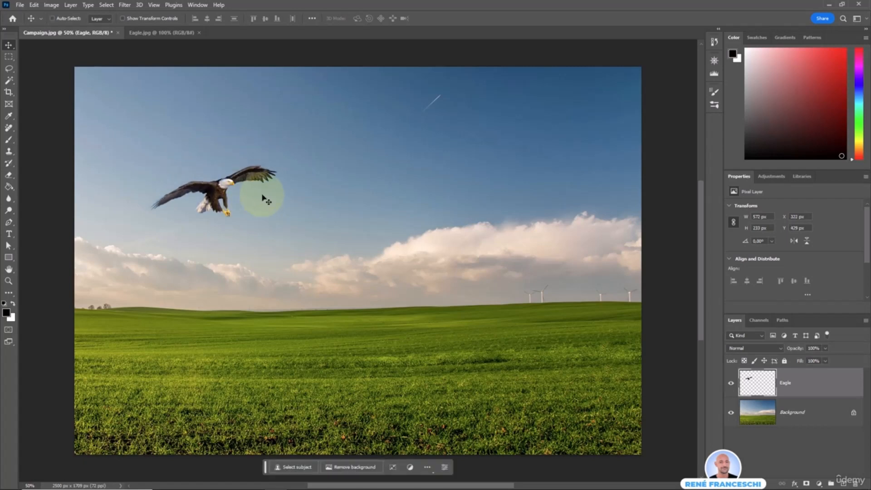
Resize the eagle with Free Transform and commit the change.
{"action": "key", "text": "ctrl+t"}
{"action": "mouse_move", "coordinate": [280, 164]}
{"action": "left_mouse_down"}
{"action": "mouse_move", "coordinate": [370, 125]}
{"action": "mouse_move", "coordinate": [264, 178]}
{"action": "mouse_move", "coordinate": [364, 130]}
{"action": "mouse_move", "coordinate": [280, 163]}
{"action": "mouse_move", "coordinate": [301, 180]}
{"action": "mouse_move", "coordinate": [286, 128]}
{"action": "mouse_move", "coordinate": [296, 162]}
{"action": "left_mouse_up"}
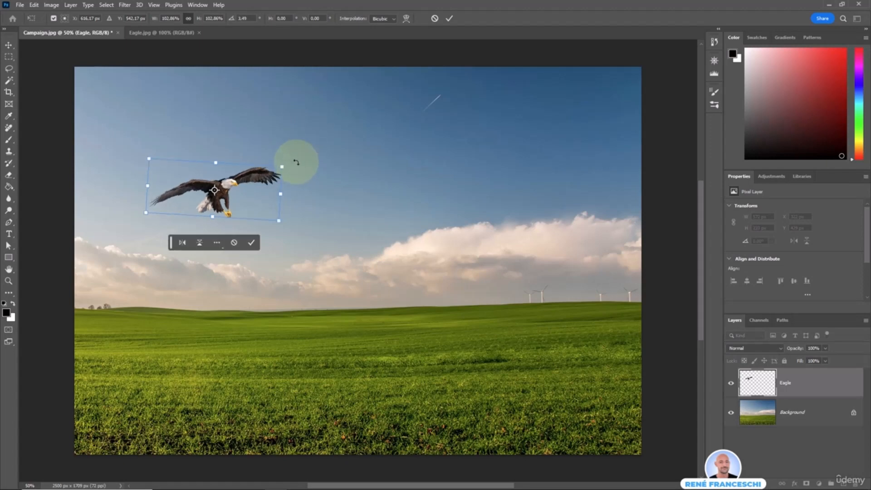
{"action": "key", "text": "Return"}
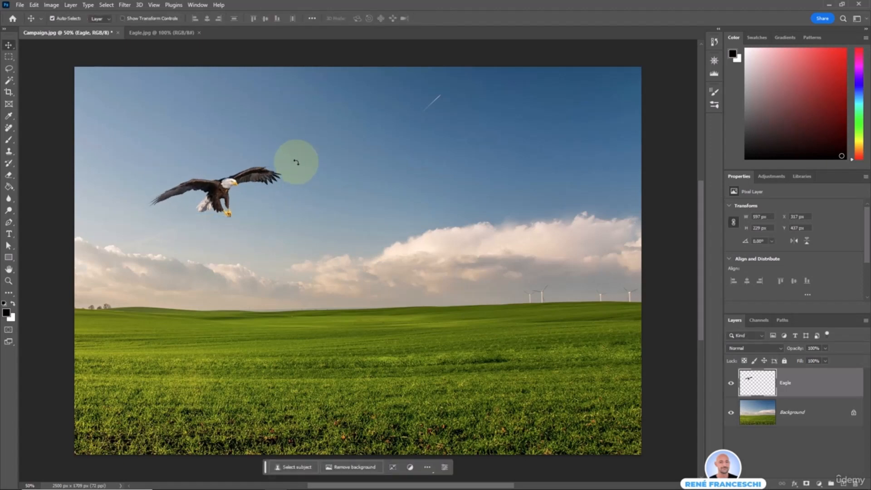
{"action": "key", "text": "ctrl+Tab"}
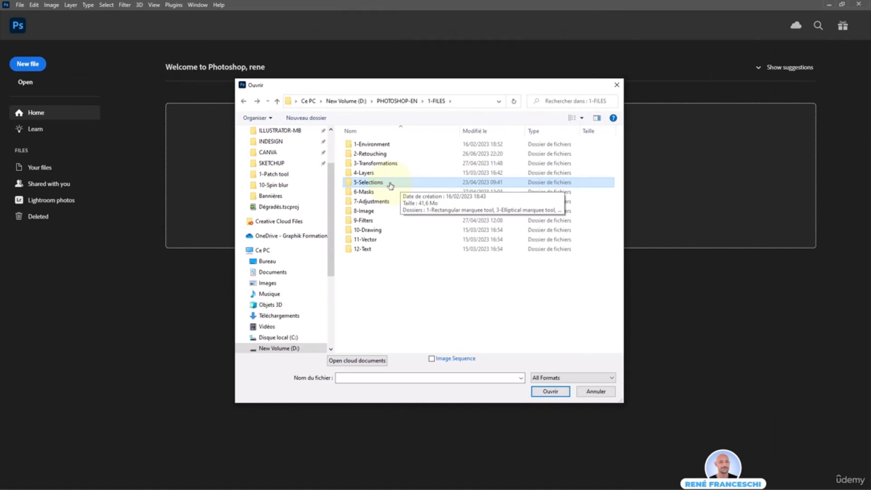
Open Dog.jpg from the 5-Selections > 7-Quick selection folder.
{"action": "double_click", "coordinate": [390, 186]}
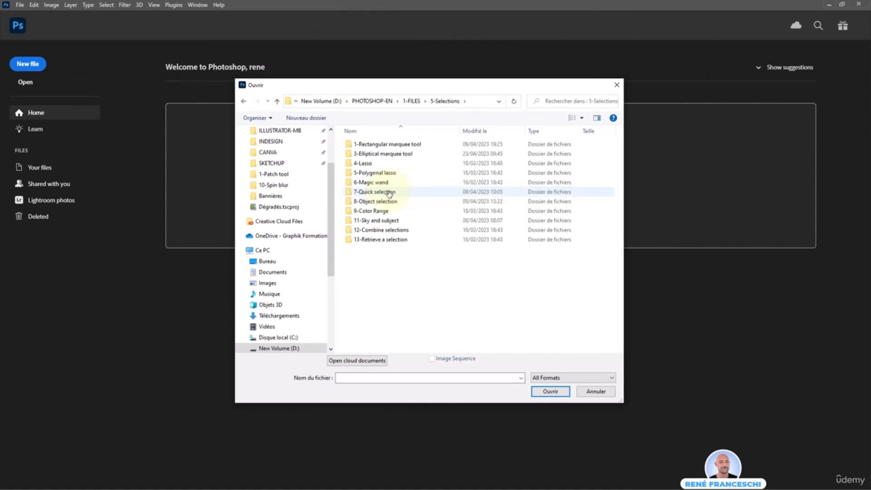
{"action": "double_click", "coordinate": [389, 193]}
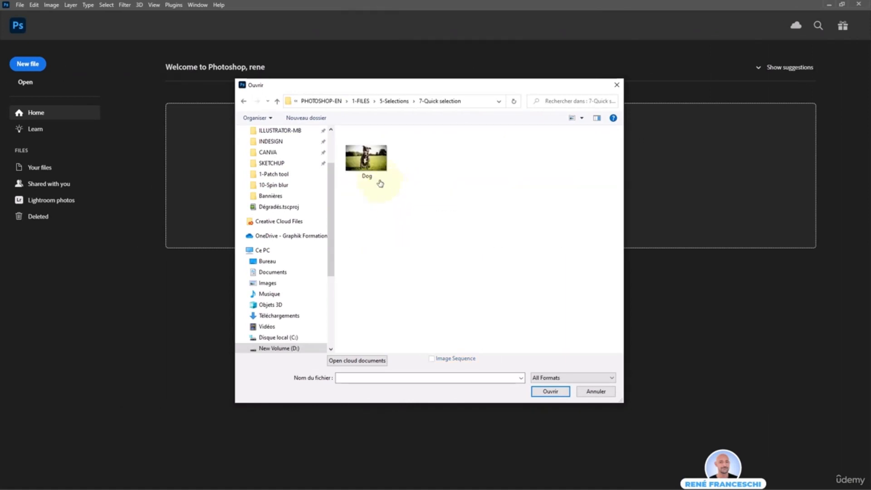
{"action": "left_click", "coordinate": [367, 166]}
{"action": "double_click", "coordinate": [368, 167]}
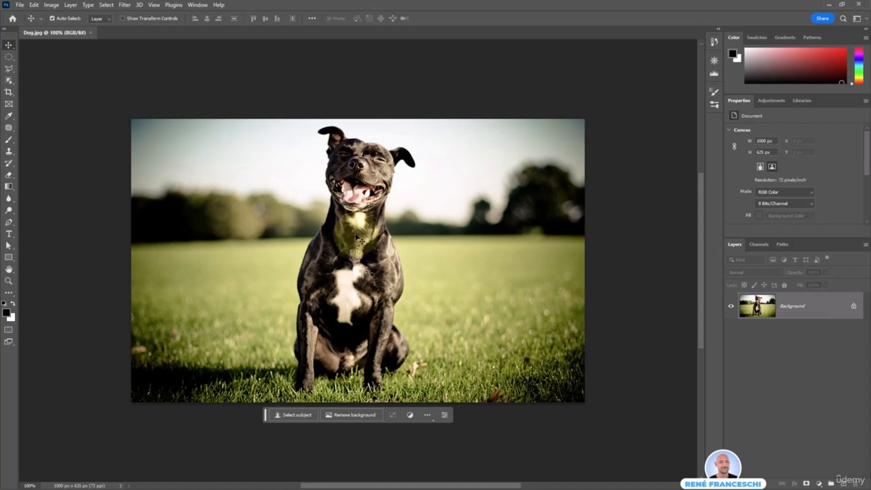
Switch to the Quick Selection tool and enlarge its brush from 20 px to 25 px.
{"action": "left_click", "coordinate": [9, 81]}
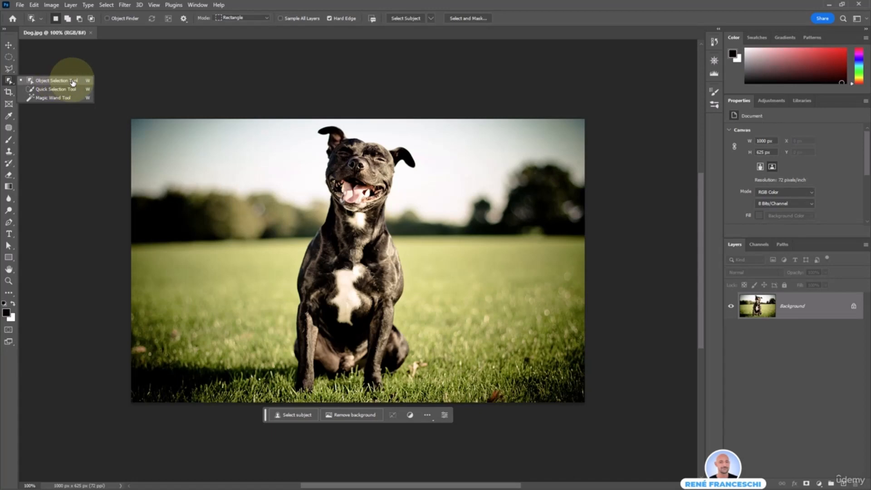
{"action": "left_click", "coordinate": [35, 89]}
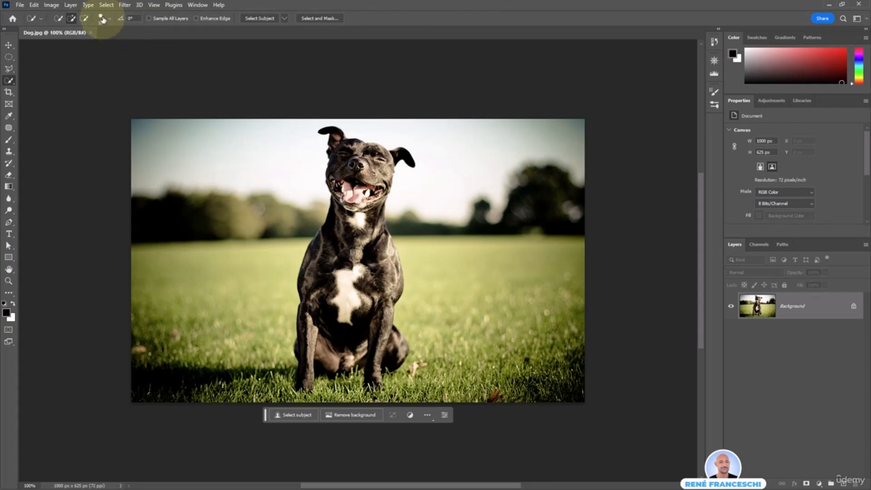
{"action": "left_click", "coordinate": [103, 20]}
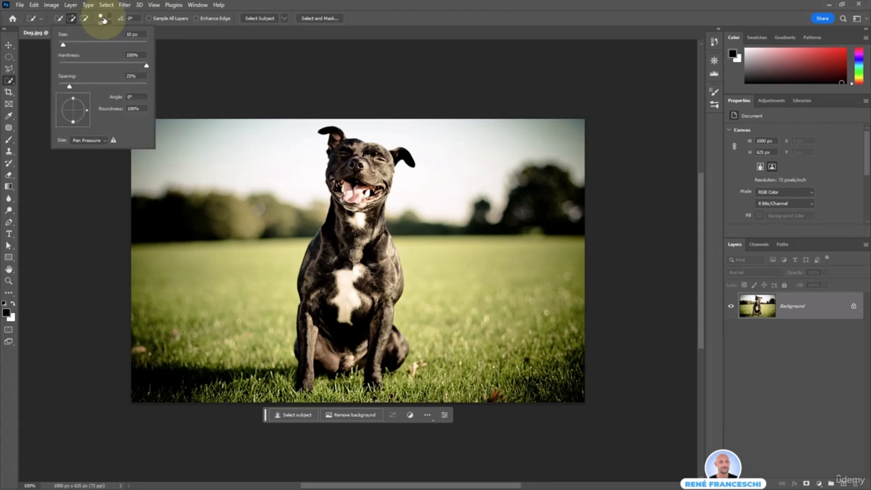
{"action": "left_click_drag", "start_coordinate": [67, 46], "coordinate": [70, 46]}
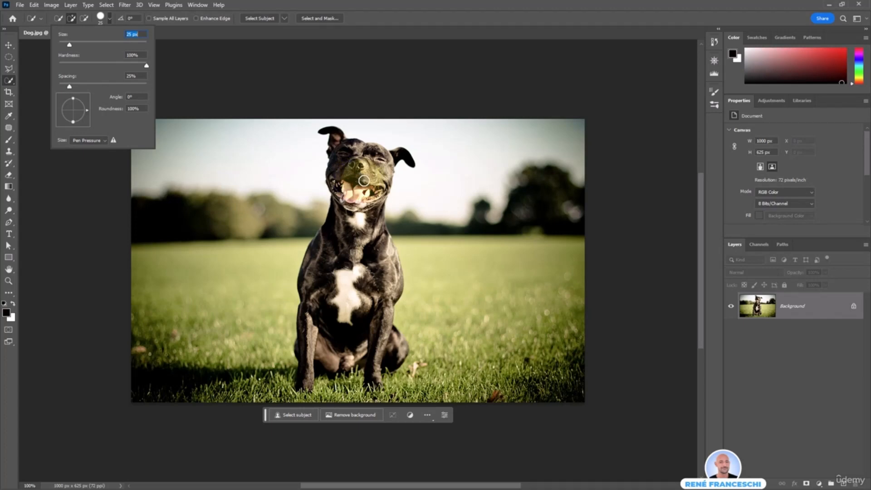
Paint a quick selection over the dog's head, chest and right leg.
{"action": "left_click", "coordinate": [355, 166]}
{"action": "mouse_move", "coordinate": [355, 166]}
{"action": "left_mouse_down"}
{"action": "mouse_move", "coordinate": [358, 156]}
{"action": "mouse_move", "coordinate": [405, 157]}
{"action": "mouse_move", "coordinate": [383, 159]}
{"action": "mouse_move", "coordinate": [377, 222]}
{"action": "mouse_move", "coordinate": [362, 190]}
{"action": "mouse_move", "coordinate": [334, 226]}
{"action": "mouse_move", "coordinate": [357, 248]}
{"action": "left_mouse_up"}
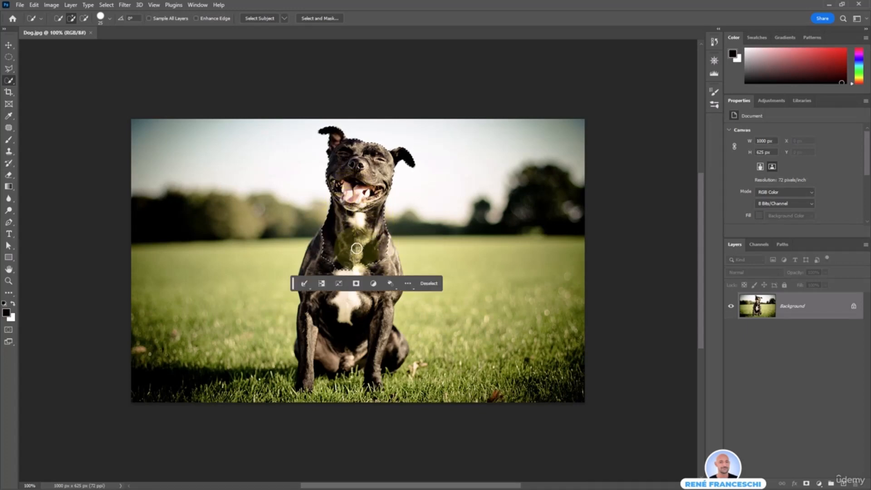
{"action": "left_click_drag", "start_coordinate": [292, 283], "coordinate": [283, 100]}
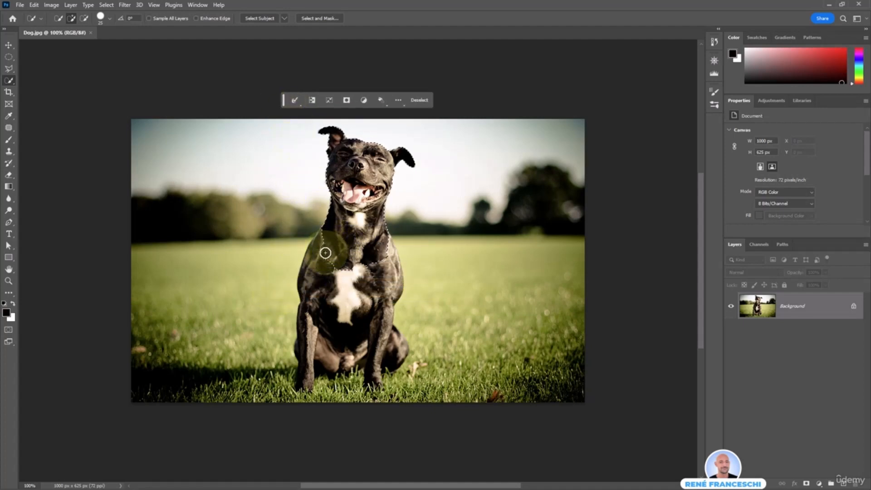
{"action": "mouse_move", "coordinate": [325, 253]}
{"action": "left_mouse_down"}
{"action": "mouse_move", "coordinate": [315, 281]}
{"action": "mouse_move", "coordinate": [325, 279]}
{"action": "mouse_move", "coordinate": [311, 346]}
{"action": "mouse_move", "coordinate": [311, 324]}
{"action": "mouse_move", "coordinate": [332, 286]}
{"action": "mouse_move", "coordinate": [342, 341]}
{"action": "left_mouse_up"}
{"action": "left_click_drag", "start_coordinate": [370, 313], "coordinate": [391, 357]}
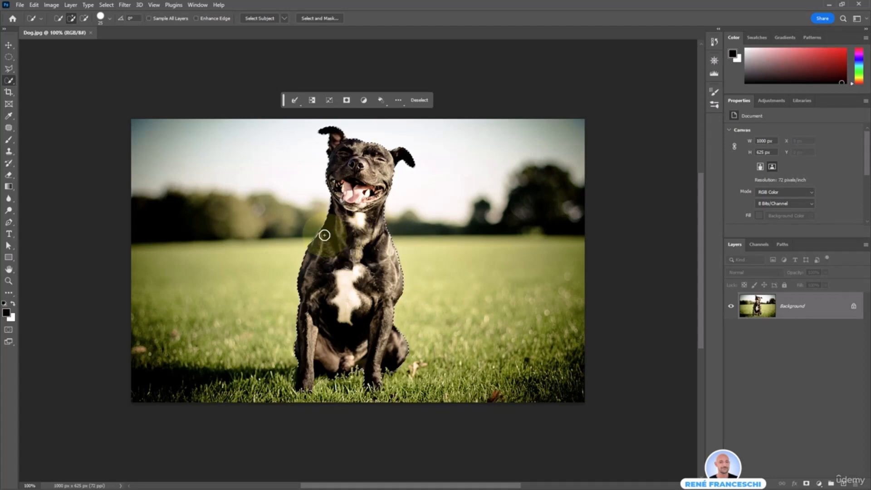
{"action": "scroll", "coordinate": [320, 240], "scroll_direction": "up", "scroll_amount": 5}
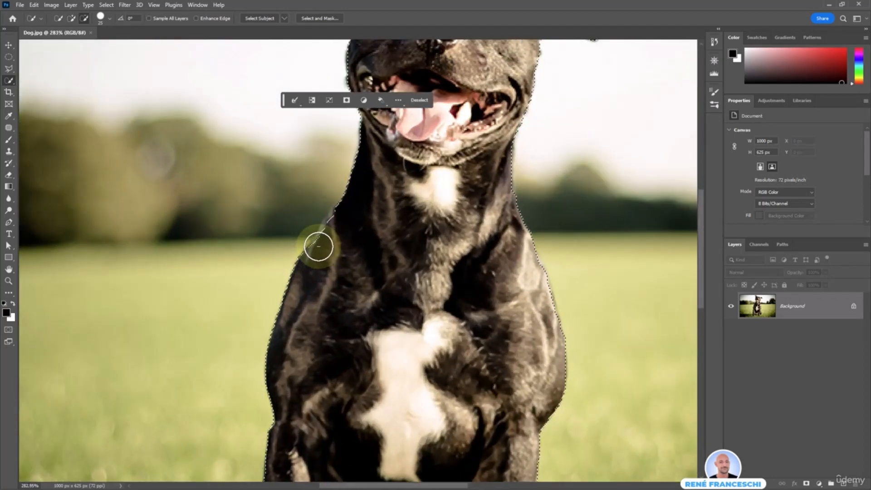
{"action": "scroll", "coordinate": [318, 246], "scroll_direction": "up", "scroll_amount": 1}
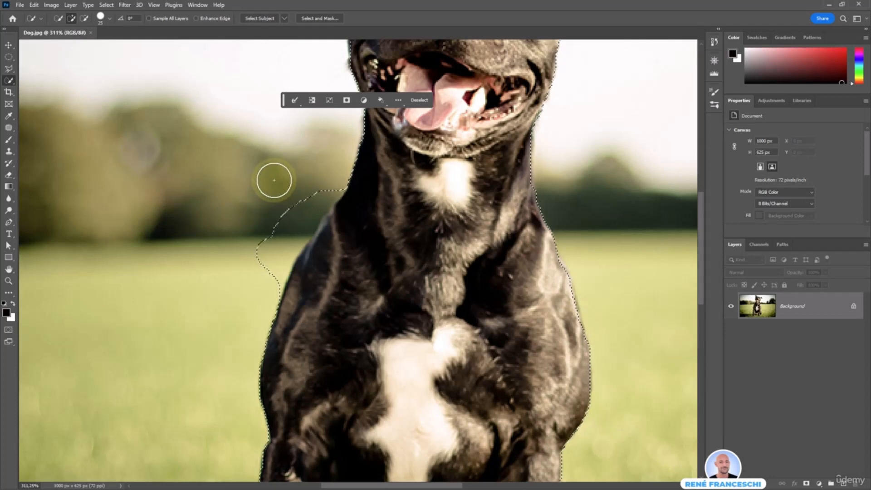
Alt-paint to subtract the background bulges at the neck and the grass beside the front leg.
{"action": "key", "text": "alt"}
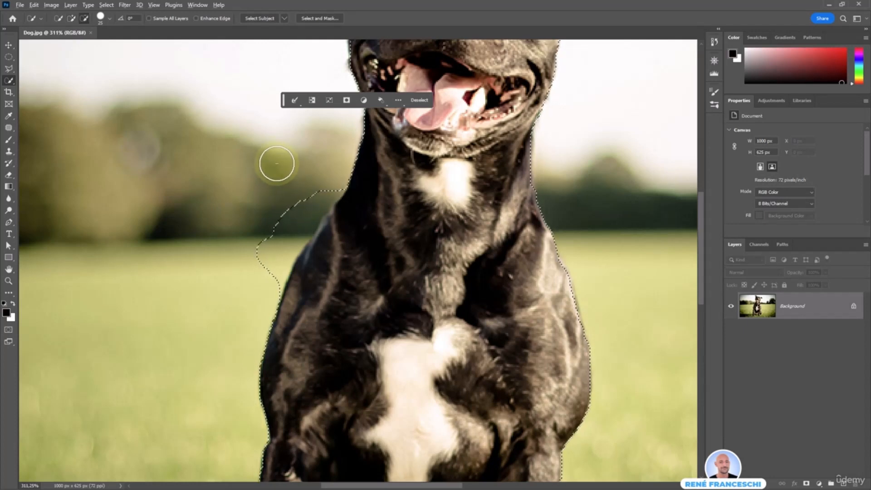
{"action": "left_click_drag", "start_coordinate": [312, 192], "coordinate": [282, 232]}
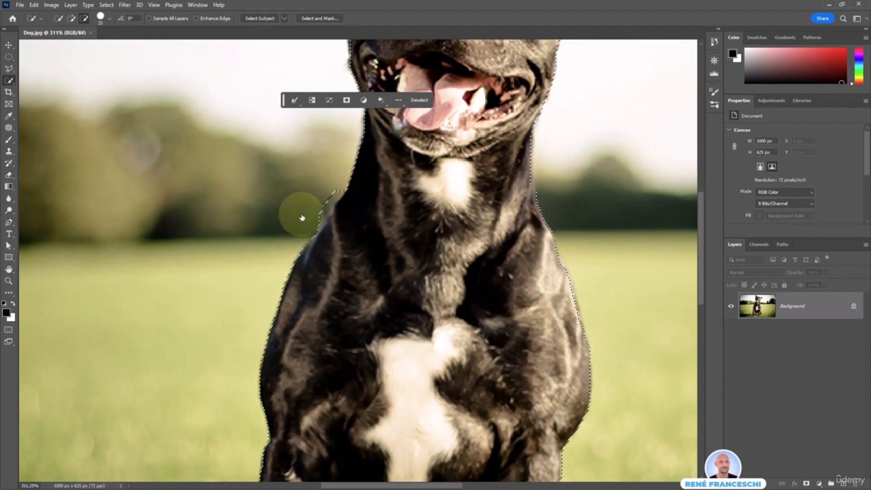
{"action": "left_click_drag", "start_coordinate": [311, 204], "coordinate": [322, 169]}
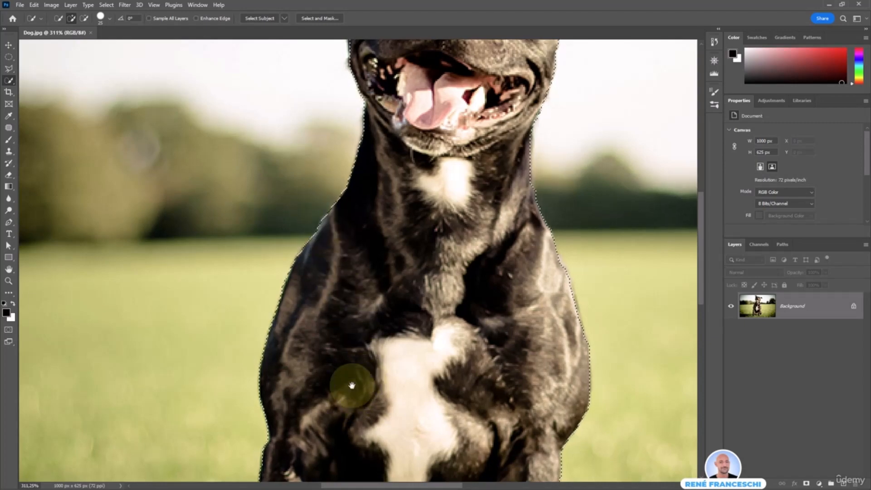
{"action": "left_click_drag", "start_coordinate": [350, 384], "coordinate": [417, 115]}
{"action": "left_click_drag", "start_coordinate": [388, 376], "coordinate": [326, 249]}
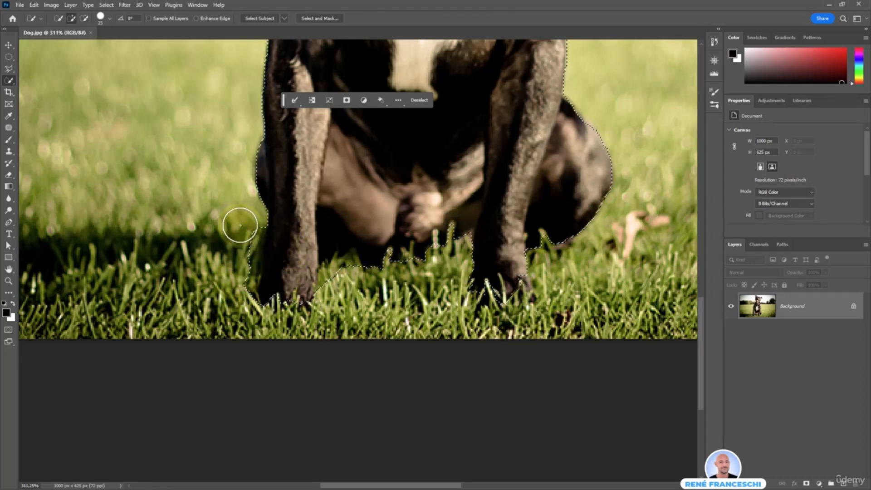
{"action": "mouse_move", "coordinate": [240, 242]}
{"action": "left_mouse_down"}
{"action": "mouse_move", "coordinate": [234, 273]}
{"action": "mouse_move", "coordinate": [243, 306]}
{"action": "left_mouse_up"}
{"action": "mouse_move", "coordinate": [302, 287]}
{"action": "left_mouse_down"}
{"action": "mouse_move", "coordinate": [338, 274]}
{"action": "mouse_move", "coordinate": [347, 295]}
{"action": "mouse_move", "coordinate": [350, 283]}
{"action": "left_mouse_up"}
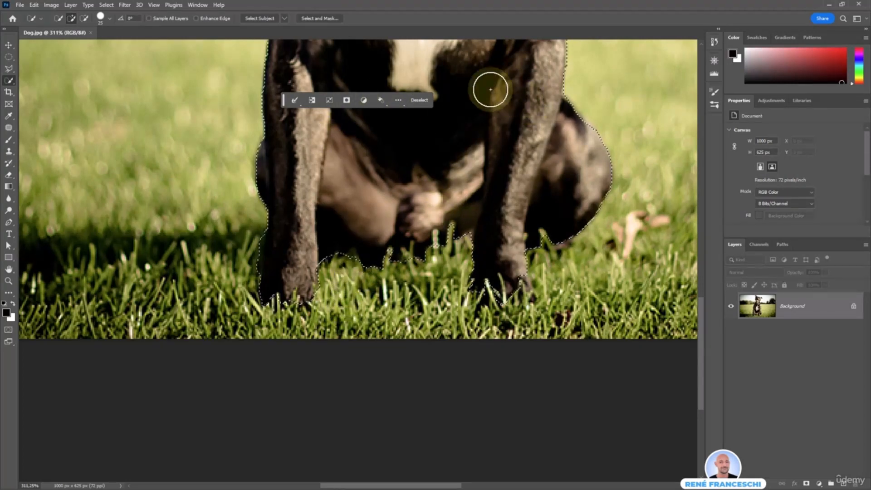
View Dog.jpg at 100% and duplicate the selected dog onto Layer 1 with Ctrl+J.
{"action": "double_click", "coordinate": [8, 269]}
{"action": "left_click_drag", "start_coordinate": [283, 100], "coordinate": [487, 87]}
{"action": "key", "text": "v"}
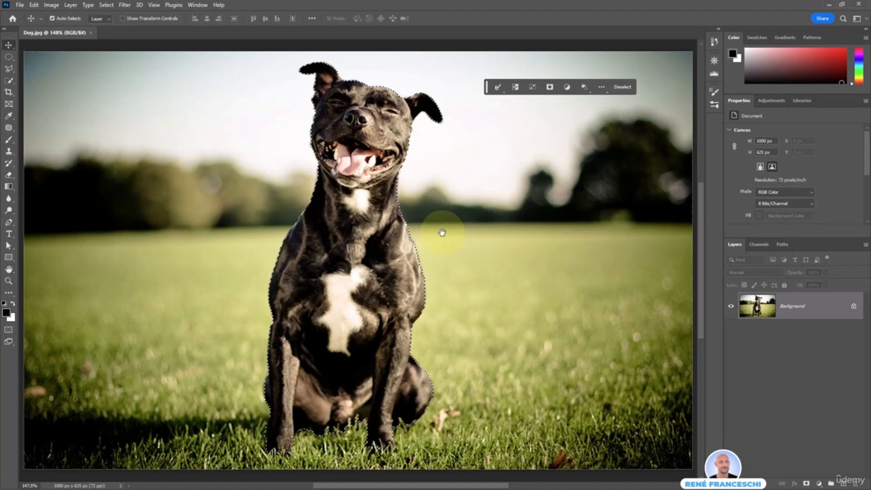
{"action": "scroll", "coordinate": [436, 234], "scroll_direction": "down", "scroll_amount": 3}
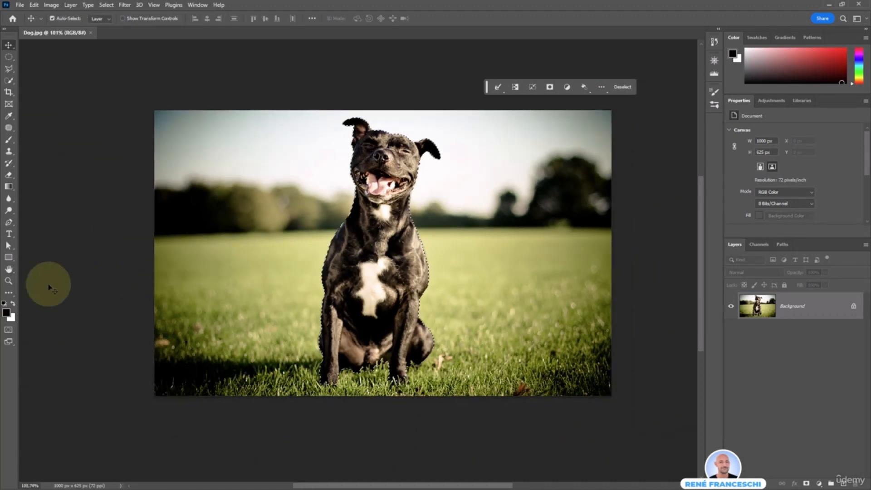
{"action": "double_click", "coordinate": [7, 282]}
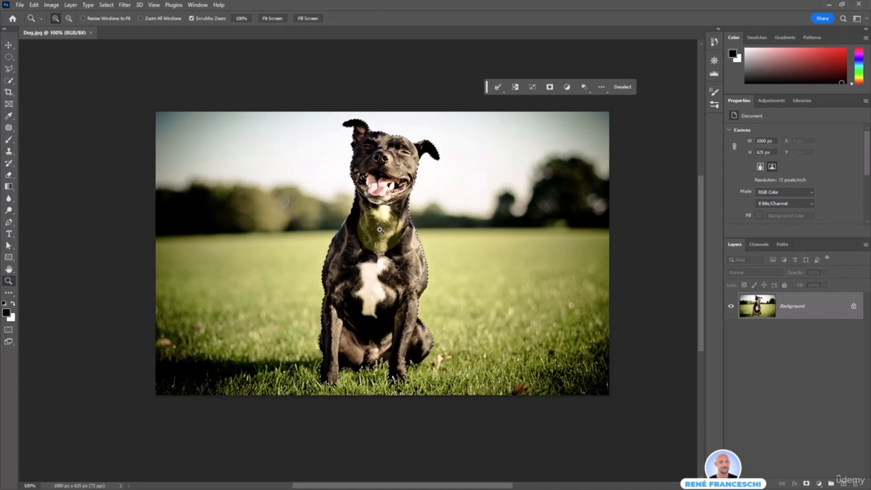
{"action": "key", "text": "ctrl+j"}
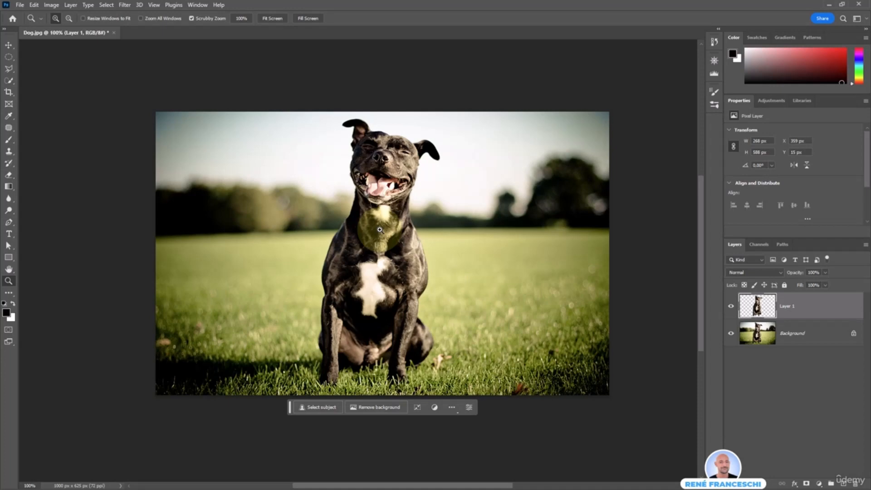
Move the dog copy to the right, shrink it and flip it horizontally.
{"action": "key", "text": "v"}
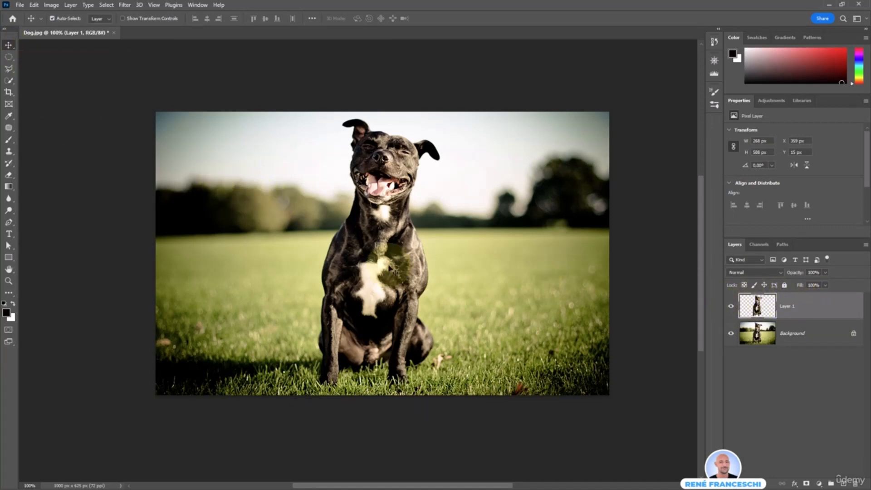
{"action": "left_click_drag", "start_coordinate": [391, 263], "coordinate": [511, 264]}
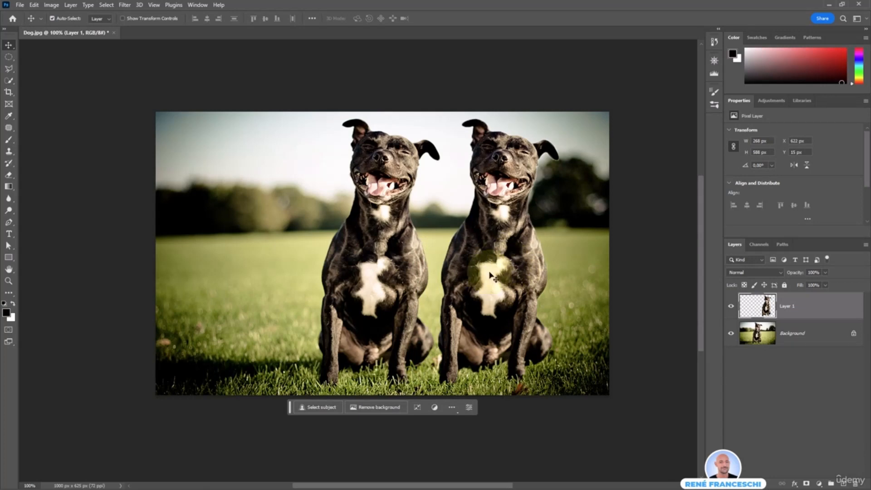
{"action": "left_click", "coordinate": [414, 407]}
{"action": "left_click_drag", "start_coordinate": [558, 119], "coordinate": [529, 185]}
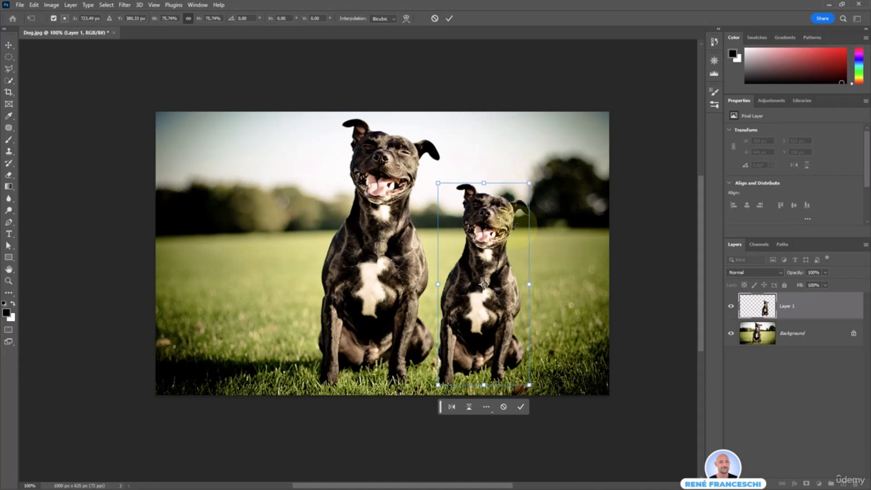
{"action": "left_click", "coordinate": [452, 407]}
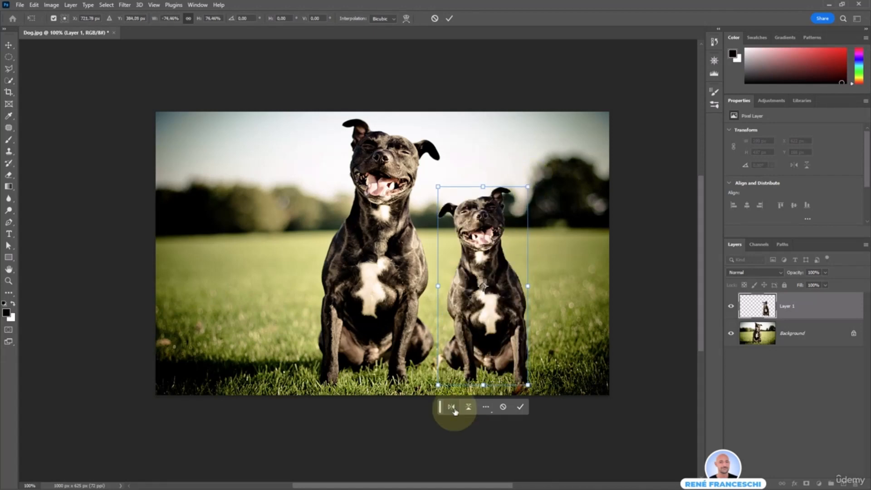
{"action": "key", "text": "Return"}
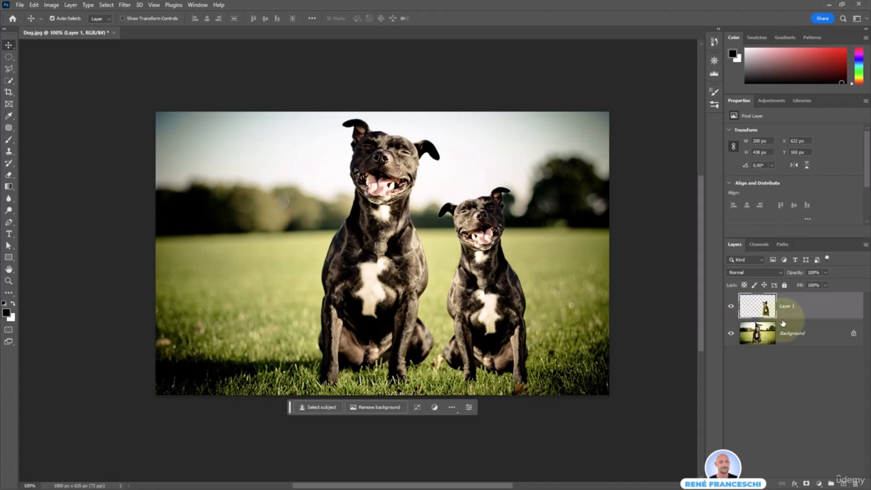
Rename Layer 1 to 'Dog'.
{"action": "left_click", "coordinate": [789, 306]}
{"action": "type", "text": "Do"}
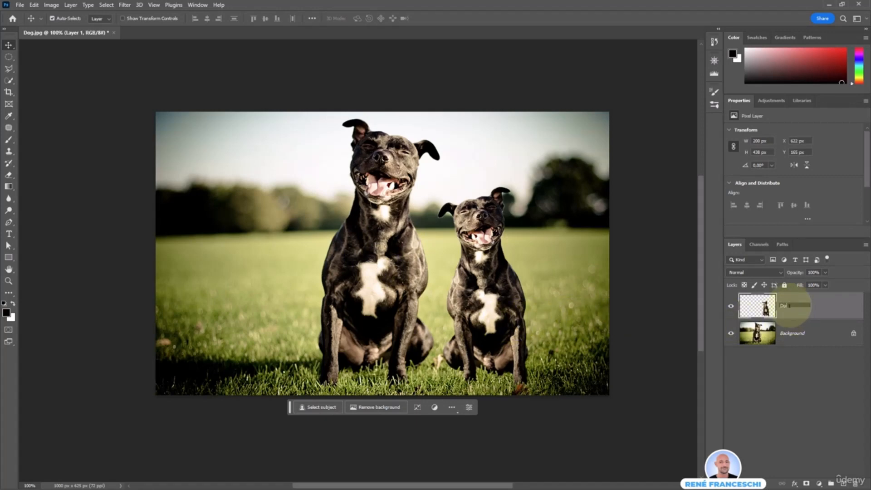
{"action": "type", "text": "g"}
{"action": "key", "text": "Return"}
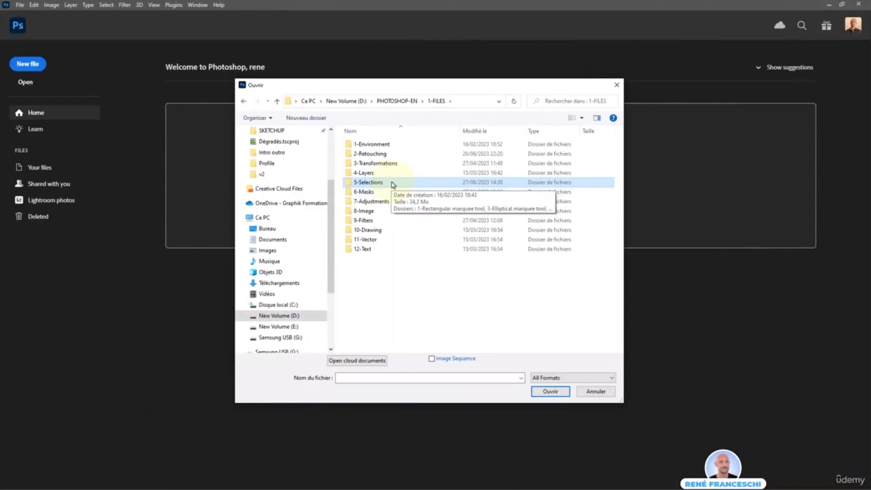
Browse into 5-Selections > 8-Object selection and open Sunflower.jpg.
{"action": "double_click", "coordinate": [392, 183]}
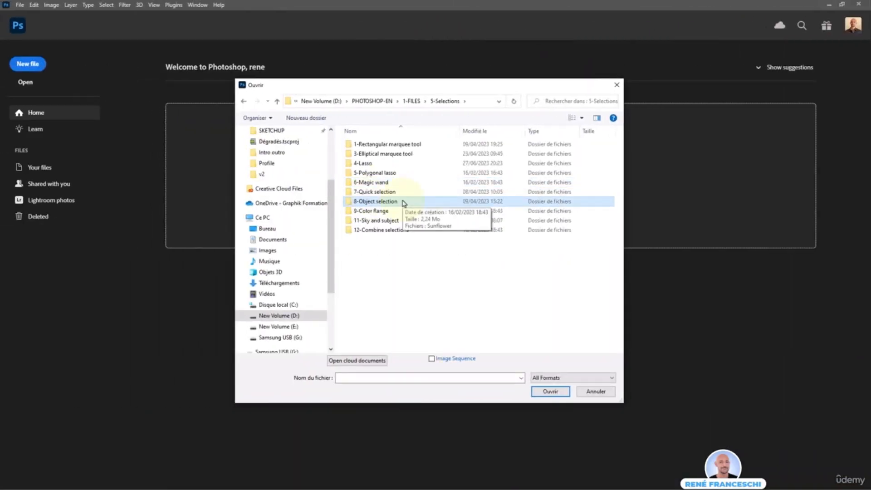
{"action": "double_click", "coordinate": [402, 202]}
{"action": "left_click", "coordinate": [369, 148]}
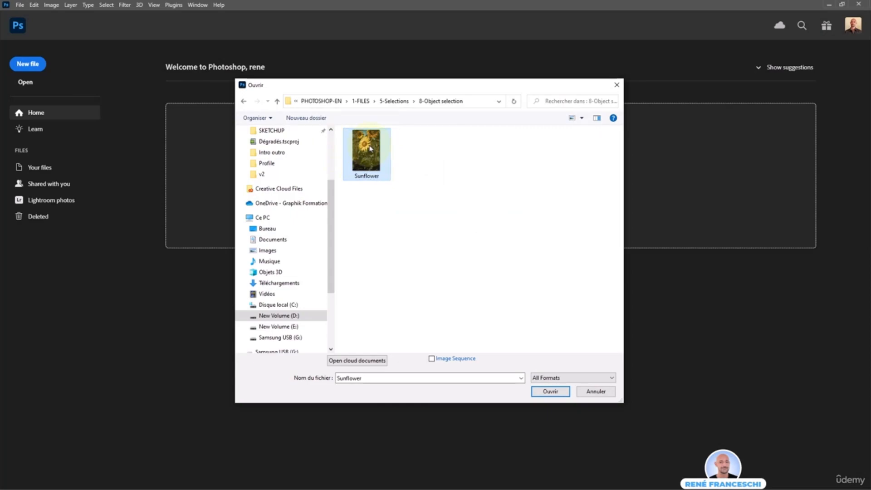
{"action": "double_click", "coordinate": [369, 148]}
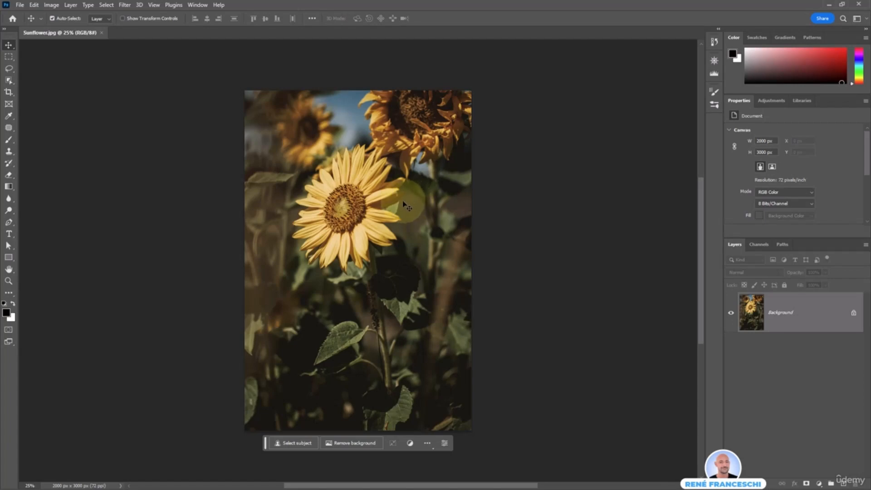
Set the Object Selection tool to Lasso mode and loop around the central sunflower.
{"action": "left_click", "coordinate": [8, 81]}
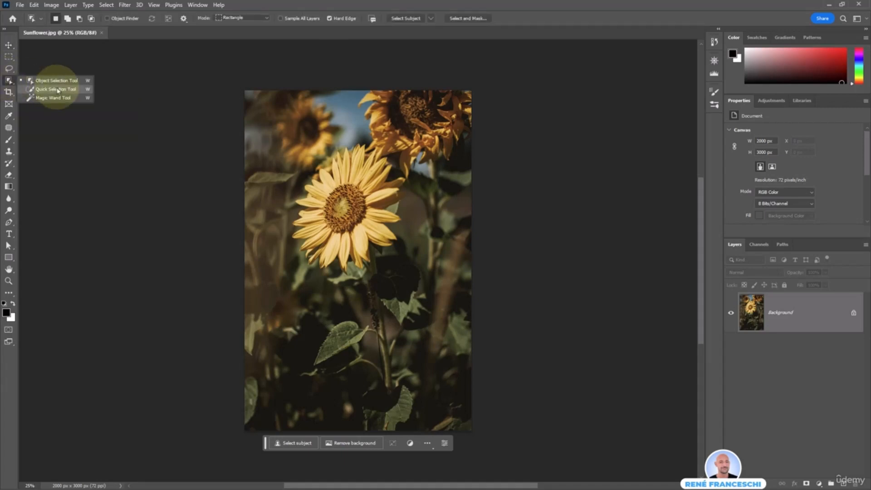
{"action": "left_click", "coordinate": [66, 82]}
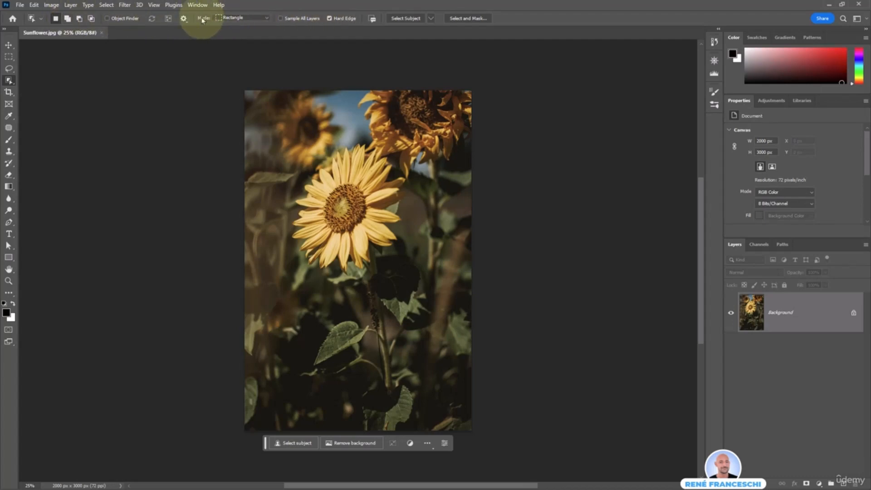
{"action": "left_click", "coordinate": [240, 18]}
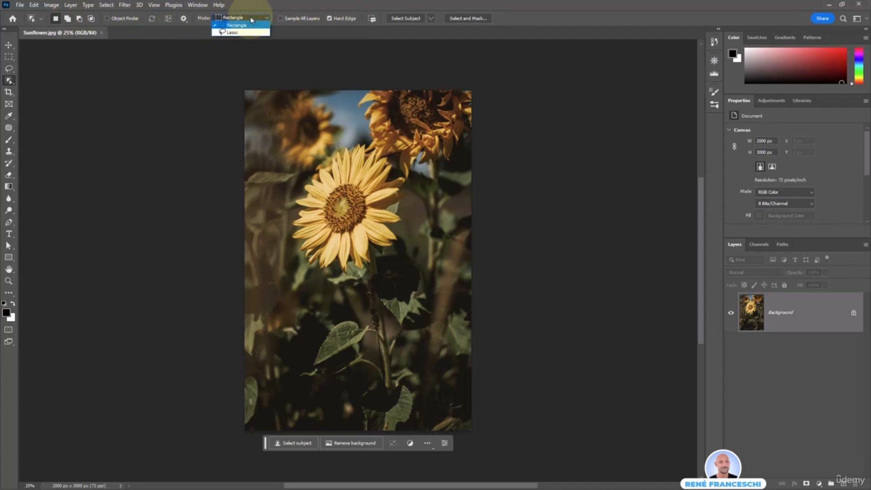
{"action": "left_click", "coordinate": [232, 33]}
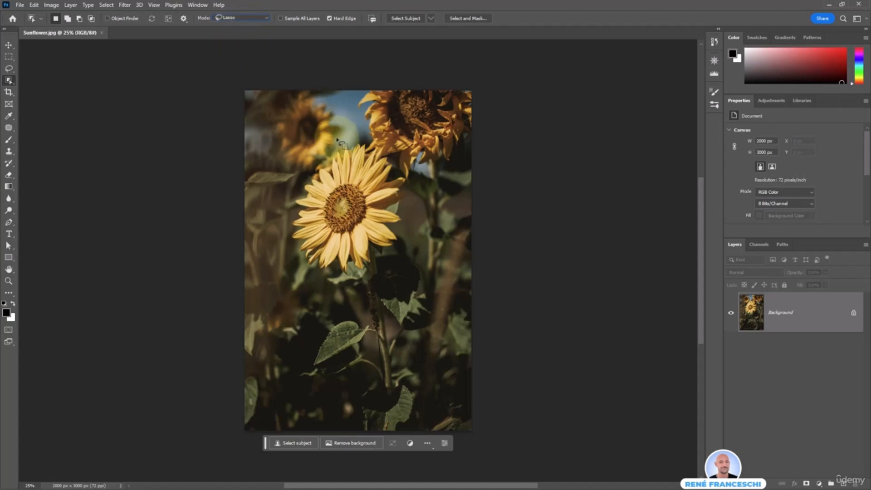
{"action": "mouse_move", "coordinate": [337, 141]}
{"action": "left_mouse_down"}
{"action": "mouse_move", "coordinate": [279, 222]}
{"action": "mouse_move", "coordinate": [302, 280]}
{"action": "mouse_move", "coordinate": [333, 291]}
{"action": "mouse_move", "coordinate": [381, 270]}
{"action": "mouse_move", "coordinate": [410, 240]}
{"action": "mouse_move", "coordinate": [417, 211]}
{"action": "mouse_move", "coordinate": [414, 178]}
{"action": "mouse_move", "coordinate": [401, 161]}
{"action": "mouse_move", "coordinate": [334, 142]}
{"action": "left_mouse_up"}
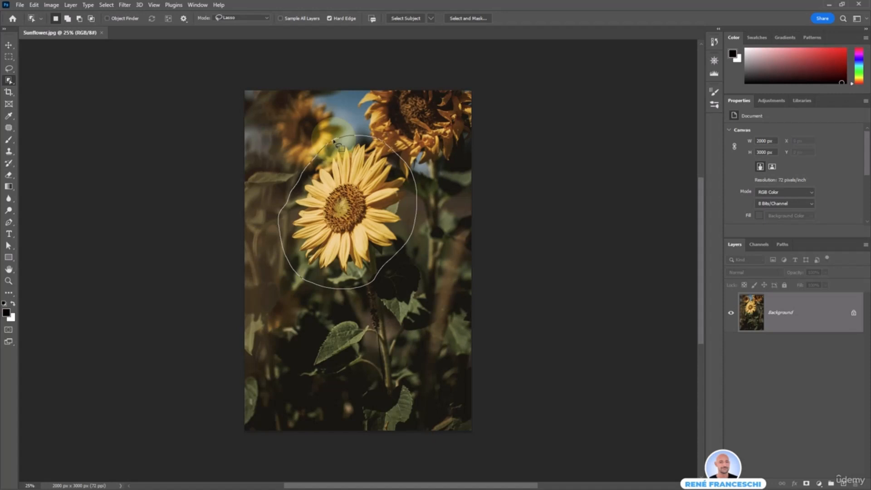
{"action": "left_click_drag", "start_coordinate": [334, 142], "coordinate": [335, 143]}
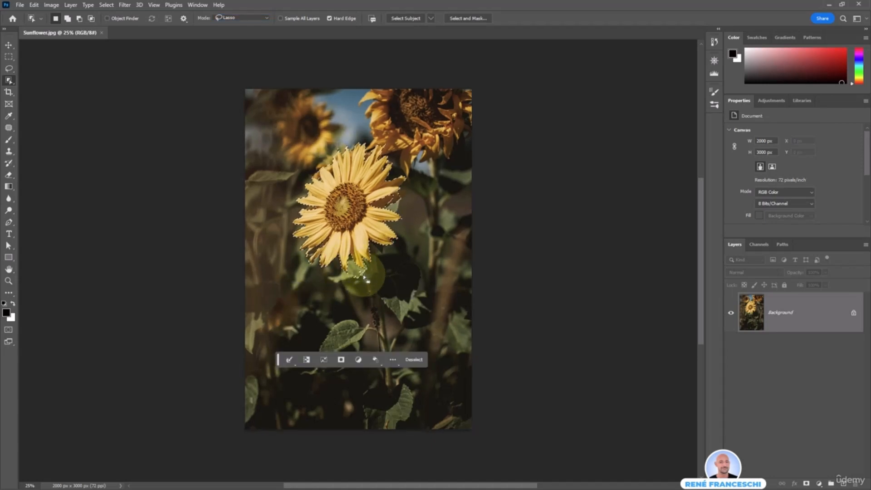
{"action": "key", "text": "alt"}
Alt-lasso the two stray leaf patches below the flower out of the selection.
{"action": "scroll", "coordinate": [362, 277], "scroll_direction": "up", "scroll_amount": 6}
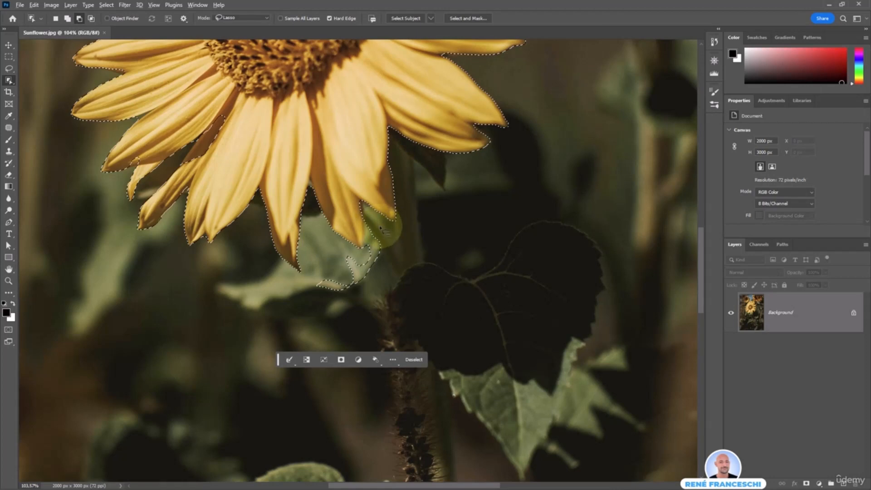
{"action": "left_click_drag", "start_coordinate": [381, 228], "coordinate": [361, 231]}
{"action": "mouse_move", "coordinate": [347, 272]}
{"action": "left_mouse_down"}
{"action": "mouse_move", "coordinate": [375, 297]}
{"action": "mouse_move", "coordinate": [394, 275]}
{"action": "mouse_move", "coordinate": [396, 246]}
{"action": "left_mouse_up"}
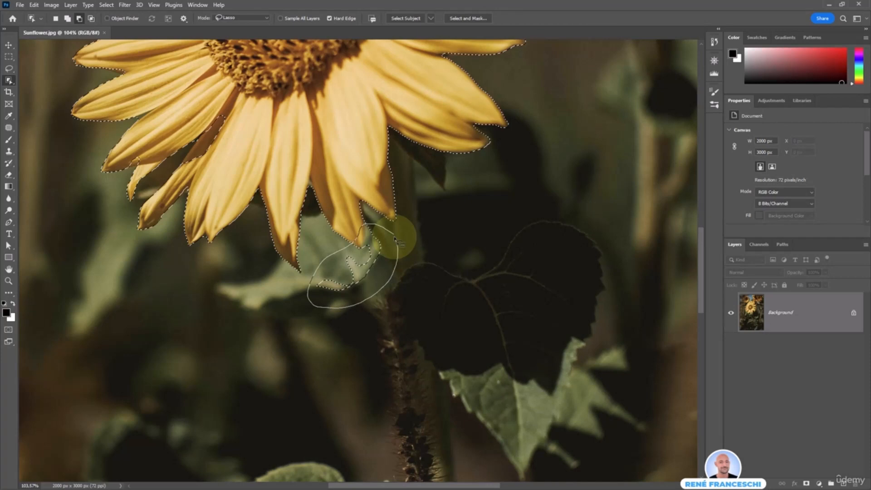
{"action": "left_click_drag", "start_coordinate": [395, 239], "coordinate": [393, 235]}
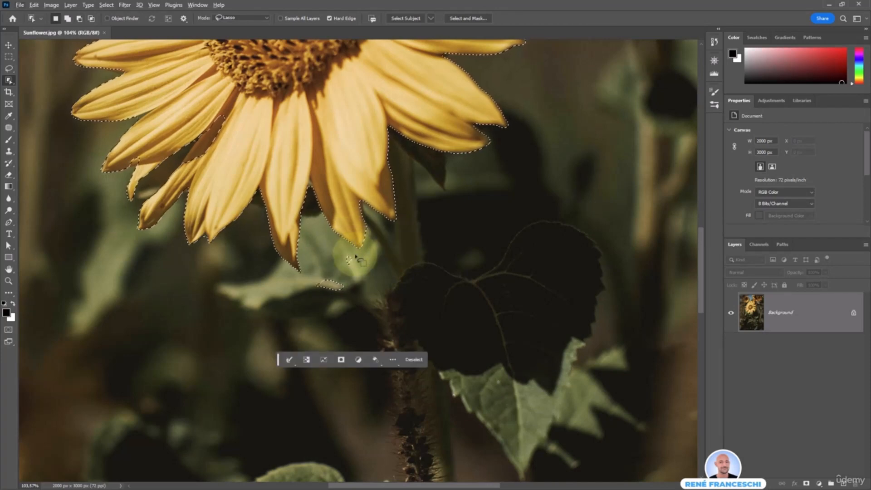
{"action": "mouse_move", "coordinate": [358, 252]}
{"action": "left_mouse_down"}
{"action": "mouse_move", "coordinate": [306, 284]}
{"action": "mouse_move", "coordinate": [321, 302]}
{"action": "mouse_move", "coordinate": [358, 258]}
{"action": "left_mouse_up"}
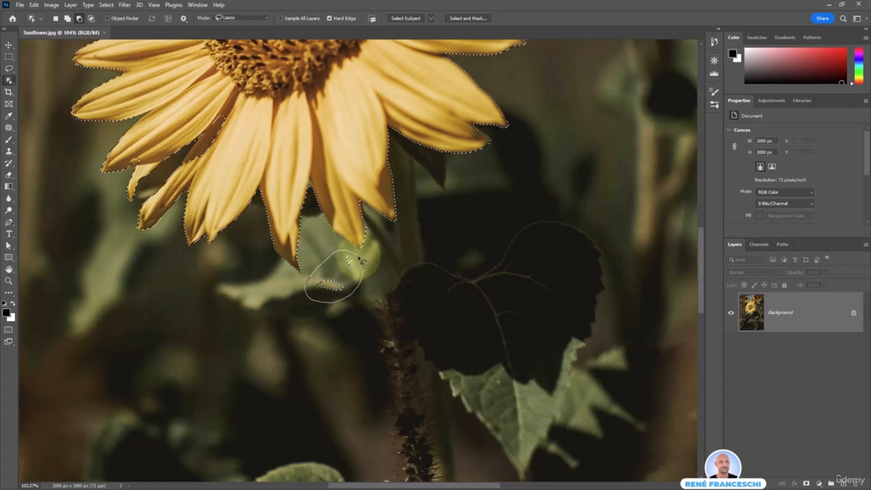
{"action": "left_click_drag", "start_coordinate": [359, 258], "coordinate": [395, 200]}
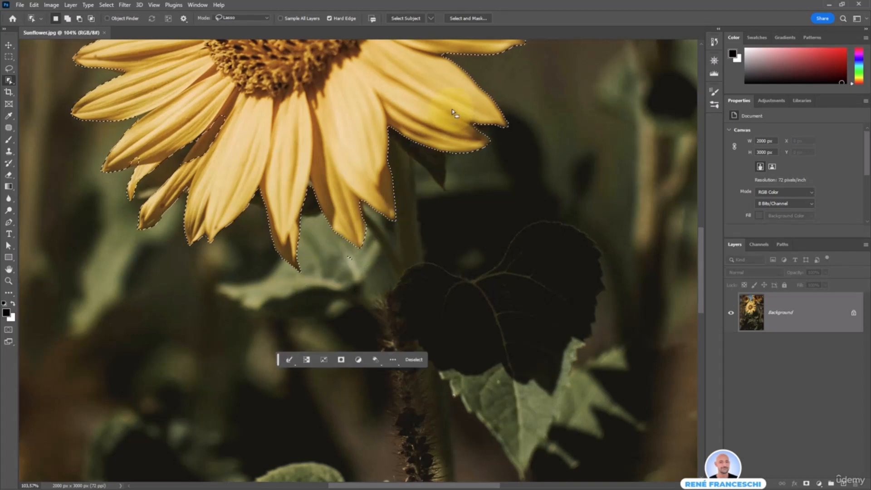
Shift-lasso the missed upper-right and lower-left petal edges into the selection, then fit the view.
{"action": "left_click_drag", "start_coordinate": [455, 87], "coordinate": [381, 196]}
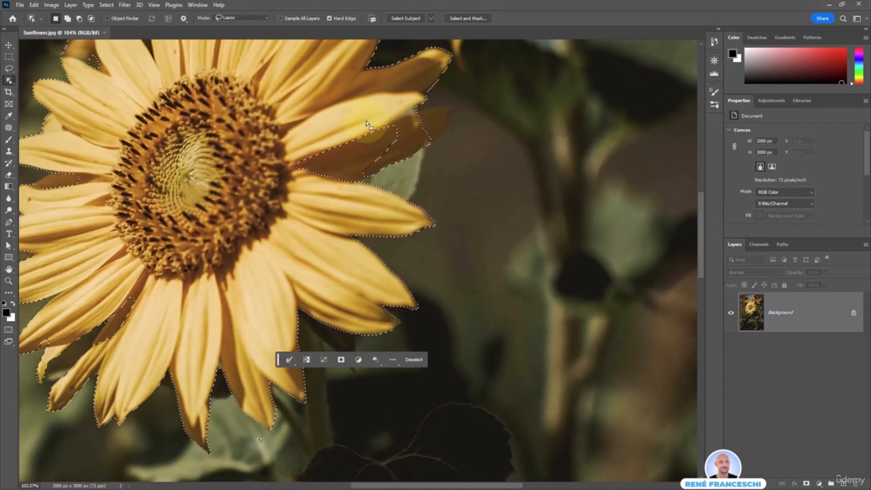
{"action": "key", "text": "shift"}
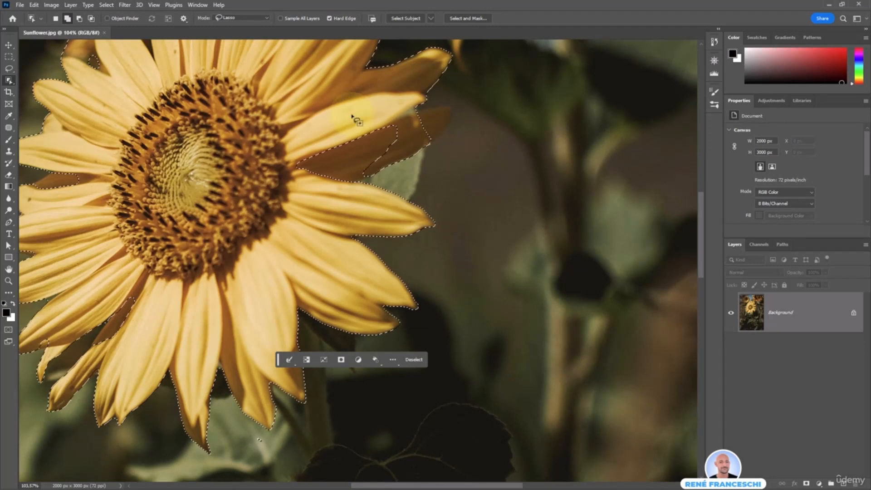
{"action": "mouse_move", "coordinate": [387, 118]}
{"action": "left_mouse_down"}
{"action": "mouse_move", "coordinate": [343, 125]}
{"action": "mouse_move", "coordinate": [298, 152]}
{"action": "mouse_move", "coordinate": [301, 182]}
{"action": "mouse_move", "coordinate": [364, 188]}
{"action": "mouse_move", "coordinate": [416, 153]}
{"action": "mouse_move", "coordinate": [423, 125]}
{"action": "mouse_move", "coordinate": [404, 114]}
{"action": "mouse_move", "coordinate": [361, 127]}
{"action": "left_mouse_up"}
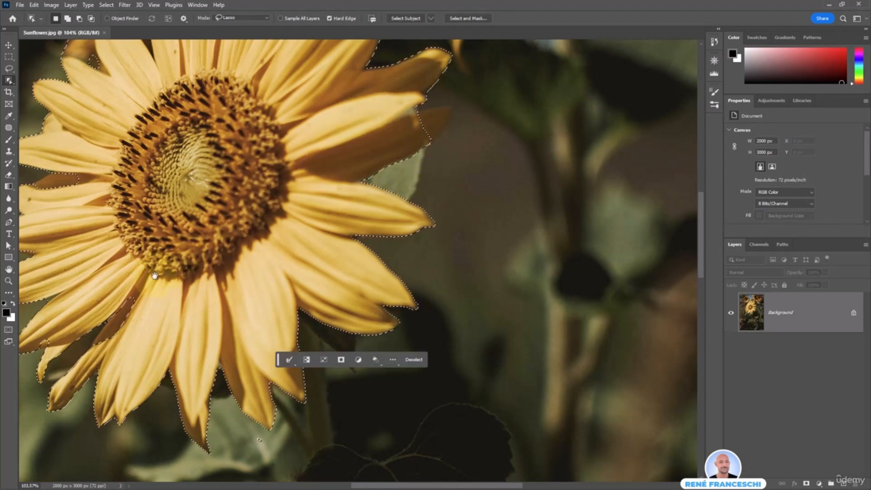
{"action": "left_click_drag", "start_coordinate": [149, 281], "coordinate": [401, 220]}
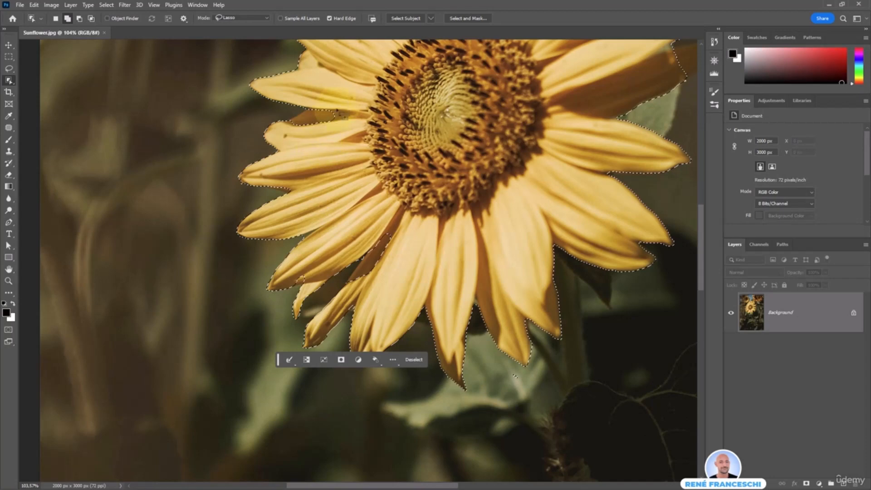
{"action": "mouse_move", "coordinate": [335, 105]}
{"action": "left_mouse_down"}
{"action": "mouse_move", "coordinate": [303, 108]}
{"action": "mouse_move", "coordinate": [316, 131]}
{"action": "mouse_move", "coordinate": [337, 131]}
{"action": "mouse_move", "coordinate": [336, 106]}
{"action": "left_mouse_up"}
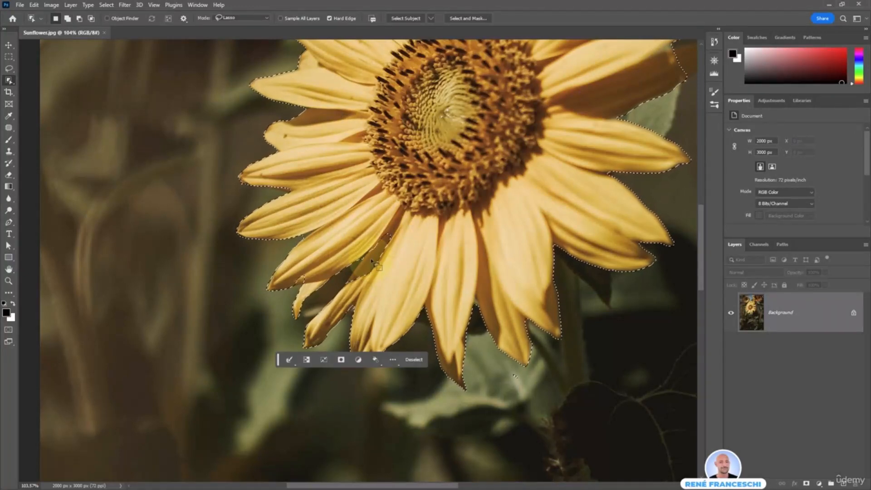
{"action": "key", "text": "shift"}
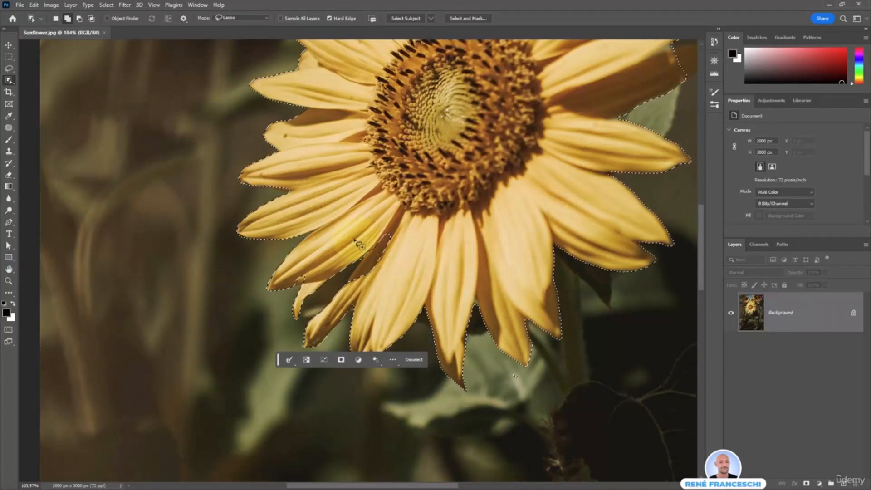
{"action": "mouse_move", "coordinate": [354, 240]}
{"action": "left_mouse_down"}
{"action": "mouse_move", "coordinate": [350, 285]}
{"action": "mouse_move", "coordinate": [384, 270]}
{"action": "mouse_move", "coordinate": [398, 247]}
{"action": "mouse_move", "coordinate": [396, 233]}
{"action": "mouse_move", "coordinate": [380, 229]}
{"action": "mouse_move", "coordinate": [355, 242]}
{"action": "left_mouse_up"}
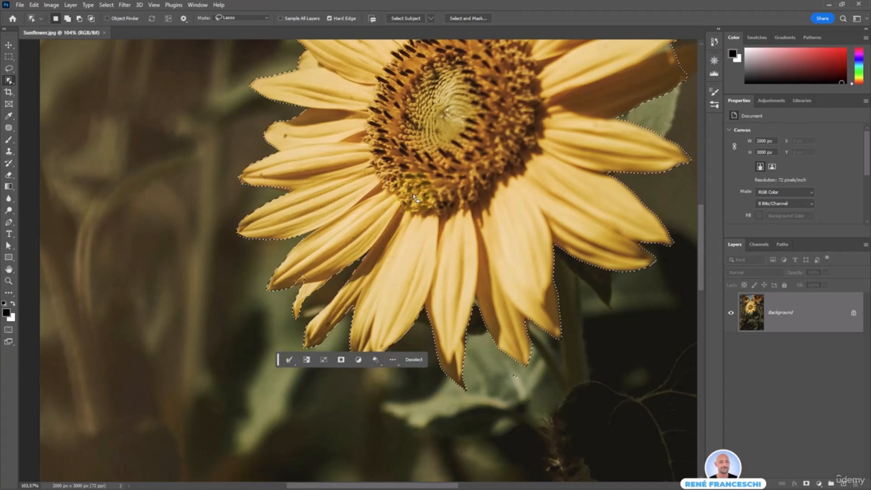
{"action": "double_click", "coordinate": [9, 270]}
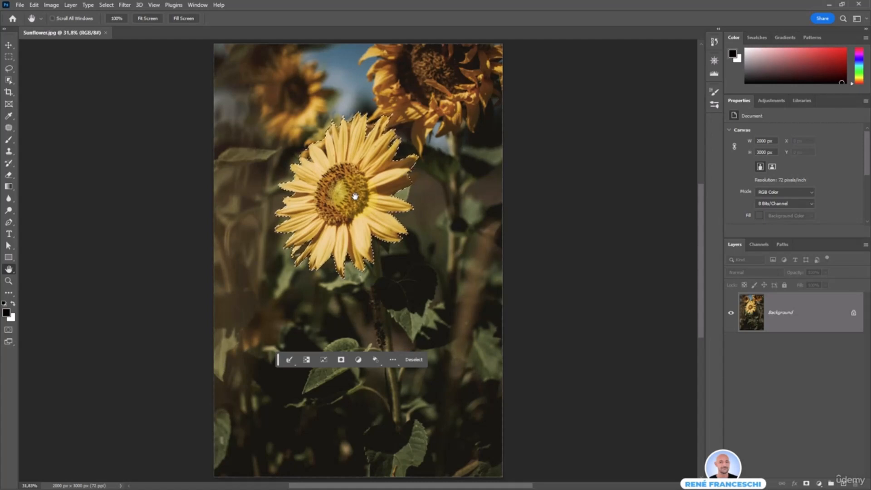
Copy the sunflower to a new 'Sunflower' layer, move it down-right, and begin transforming it.
{"action": "key", "text": "ctrl+j"}
{"action": "key", "text": "v"}
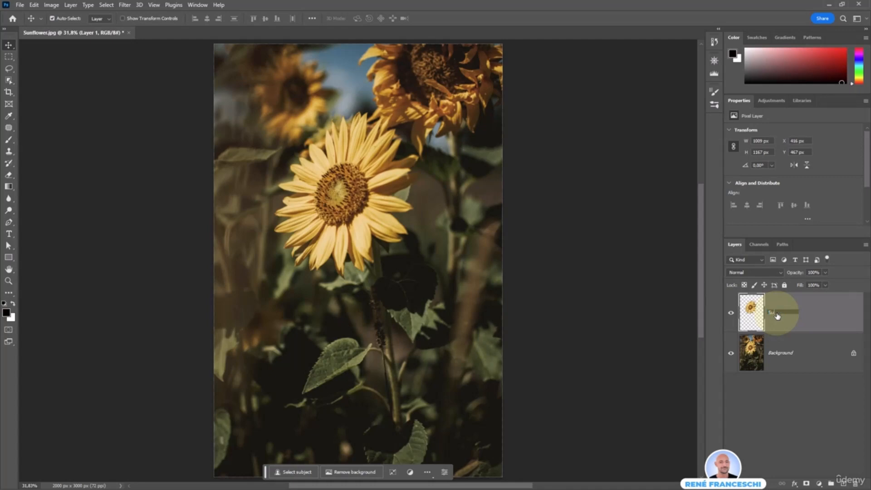
{"action": "key", "text": "Return"}
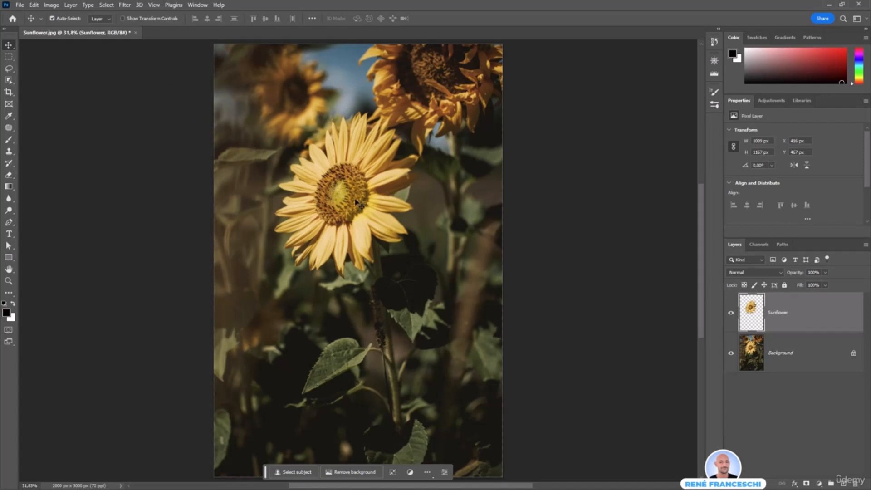
{"action": "left_click_drag", "start_coordinate": [355, 203], "coordinate": [418, 325]}
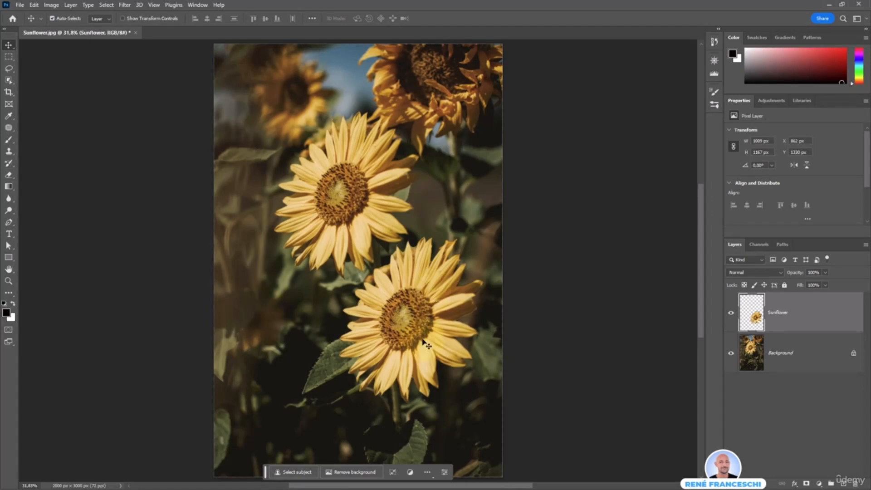
{"action": "left_click", "coordinate": [393, 473]}
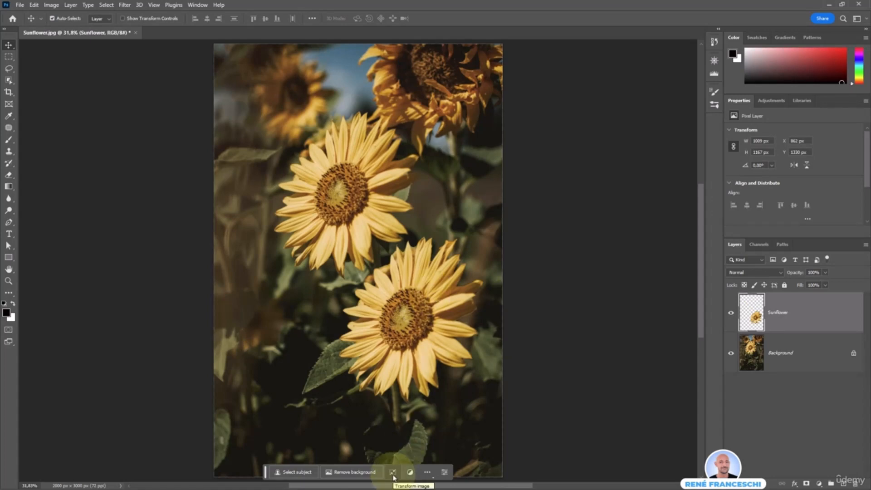
{"action": "left_click", "coordinate": [393, 475]}
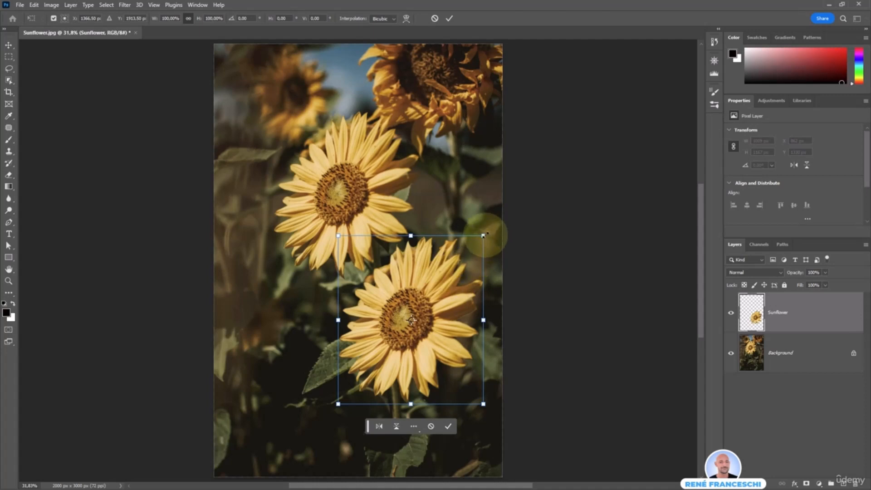
Shrink and rotate the sunflower copy, then enter the 5-Selections folder in the Open dialog.
{"action": "left_click_drag", "start_coordinate": [483, 235], "coordinate": [406, 369]}
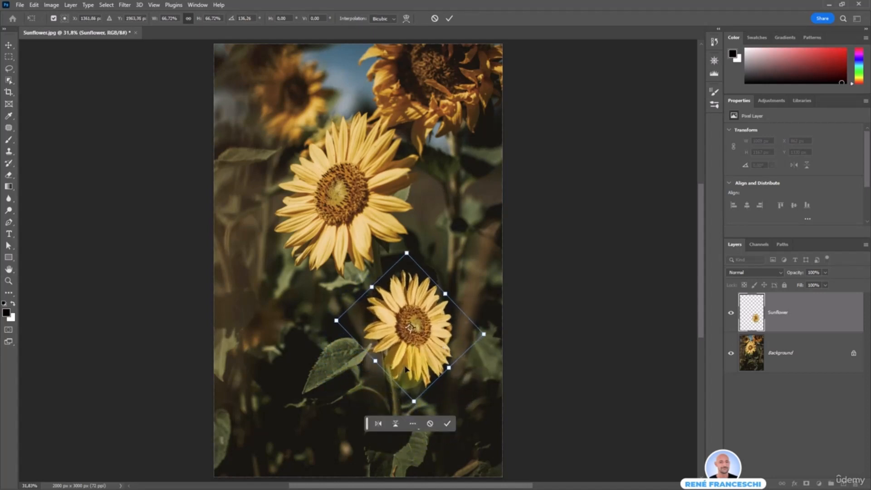
{"action": "key", "text": "Return"}
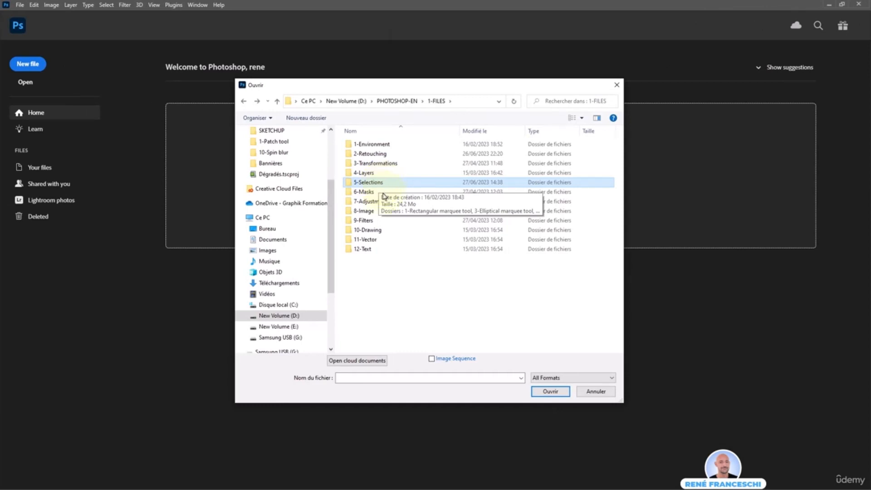
{"action": "double_click", "coordinate": [386, 184]}
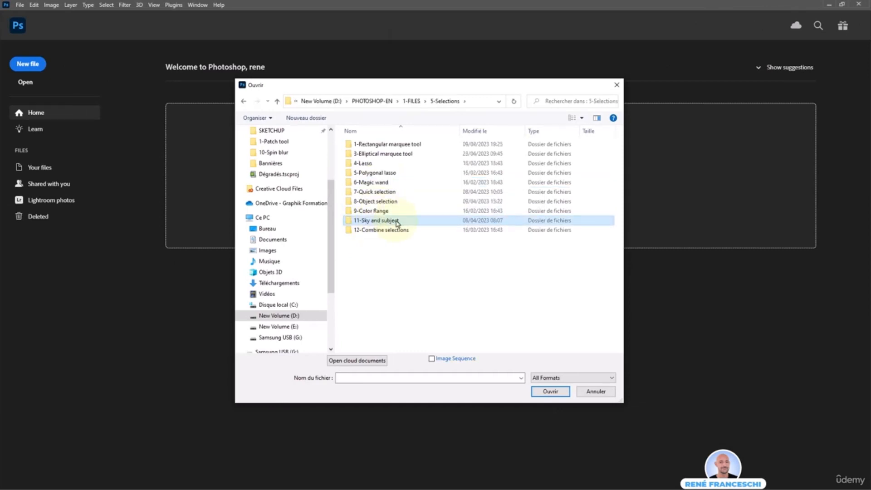
Go into the 11-Sky and subject folder and open Lisa.jpg.
{"action": "double_click", "coordinate": [397, 223]}
{"action": "left_click", "coordinate": [369, 150]}
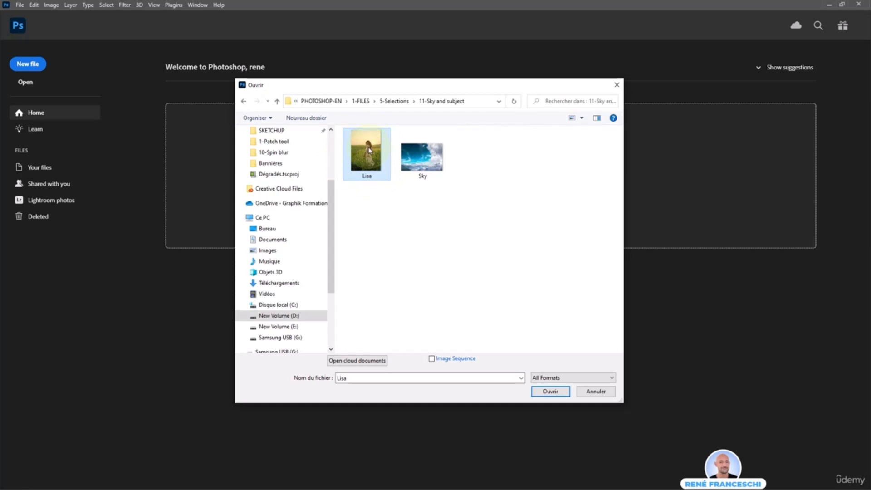
{"action": "double_click", "coordinate": [368, 150]}
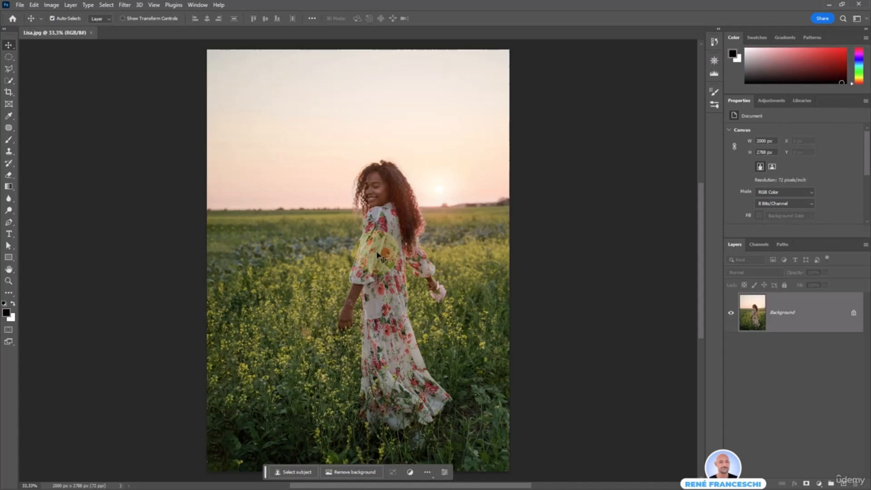
Select the woman with Select Subject and copy her onto Layer 1 with Ctrl+J.
{"action": "left_click", "coordinate": [302, 473]}
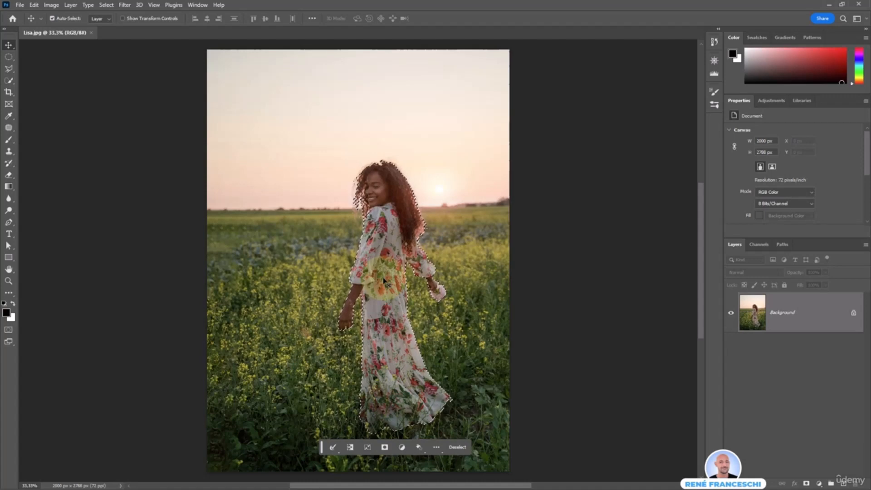
{"action": "key", "text": "ctrl+j"}
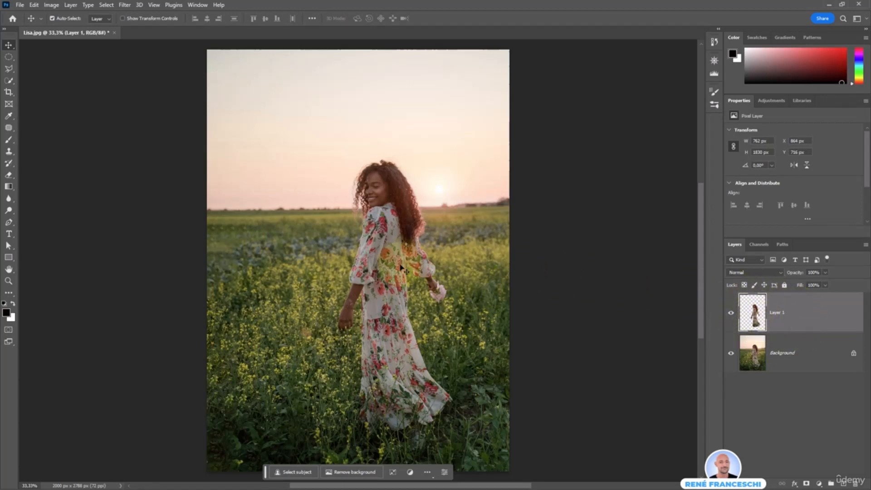
Flip the woman copy horizontally, shrink it to 708 × 1699 px, and place it hand-in-hand on the left.
{"action": "left_click_drag", "start_coordinate": [393, 263], "coordinate": [274, 263]}
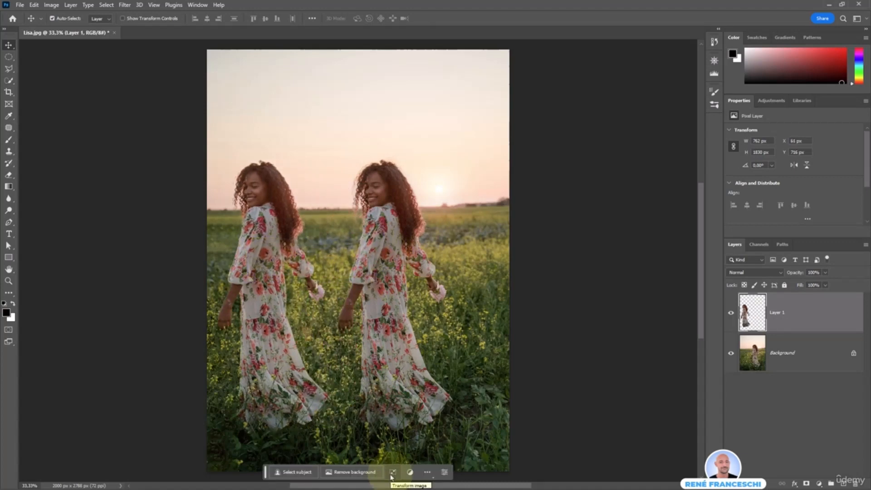
{"action": "left_click", "coordinate": [392, 473]}
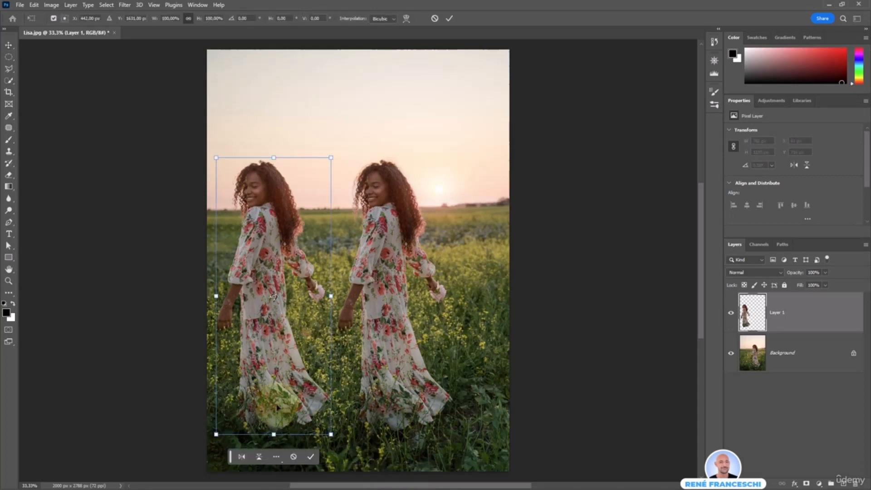
{"action": "left_click", "coordinate": [241, 458]}
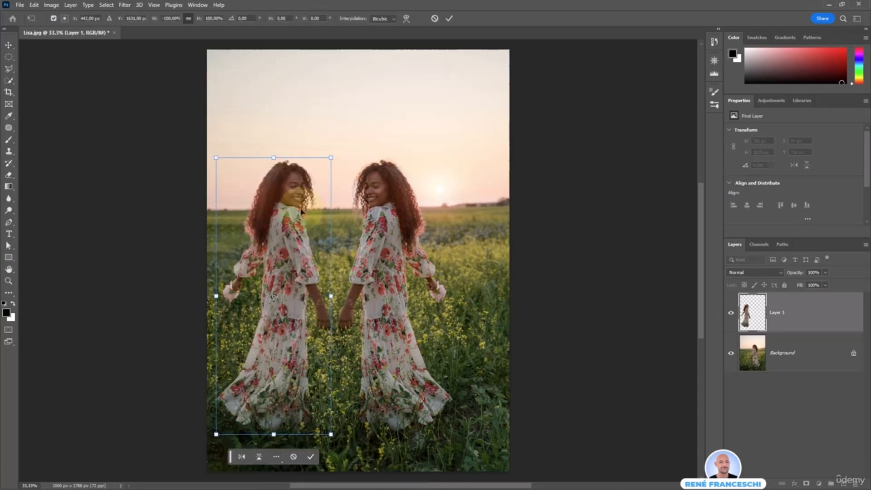
{"action": "left_click_drag", "start_coordinate": [217, 158], "coordinate": [230, 176]}
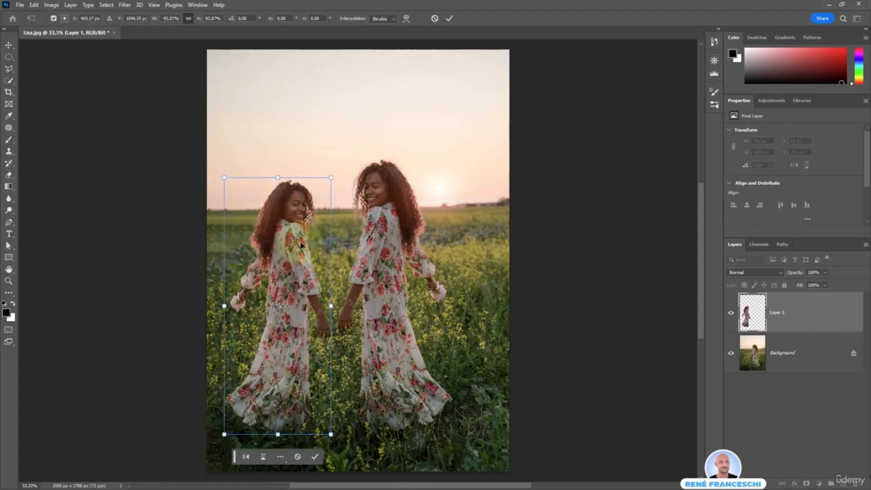
{"action": "left_click_drag", "start_coordinate": [301, 245], "coordinate": [322, 238]}
{"action": "key", "text": "Return"}
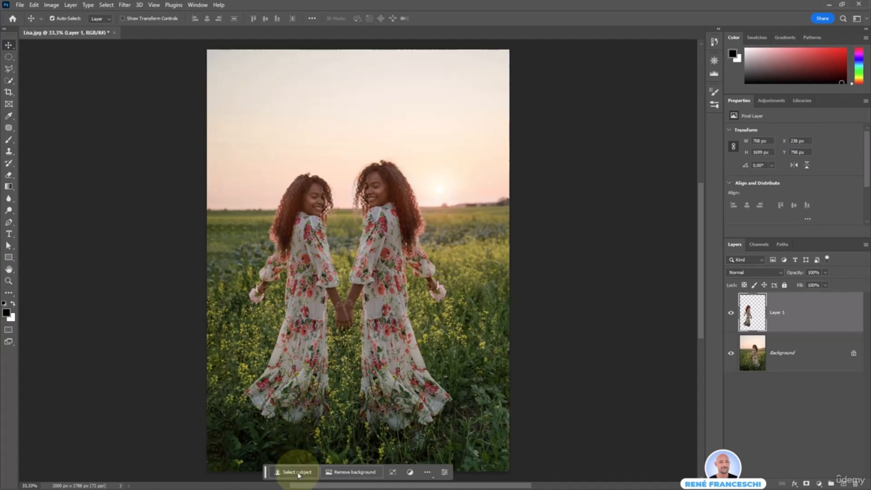
Select the sky on the Background layer with Select > Sky.
{"action": "left_click", "coordinate": [106, 5]}
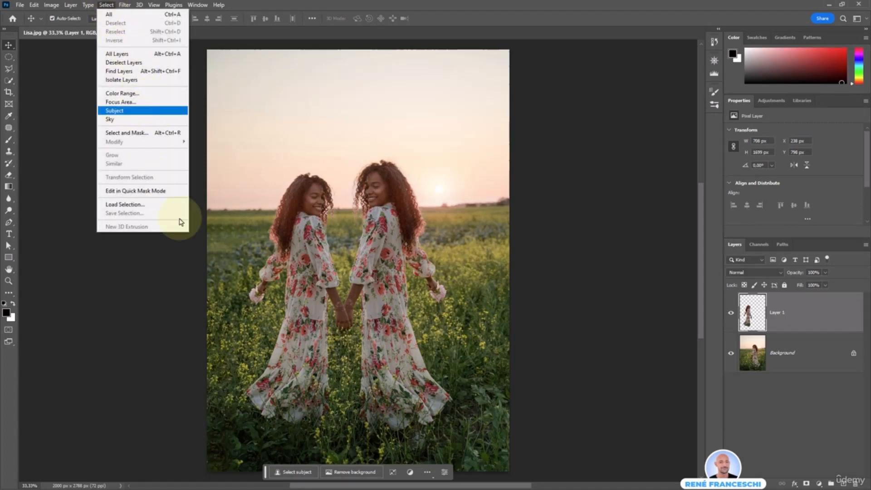
{"action": "left_click", "coordinate": [302, 475]}
{"action": "left_click", "coordinate": [301, 472]}
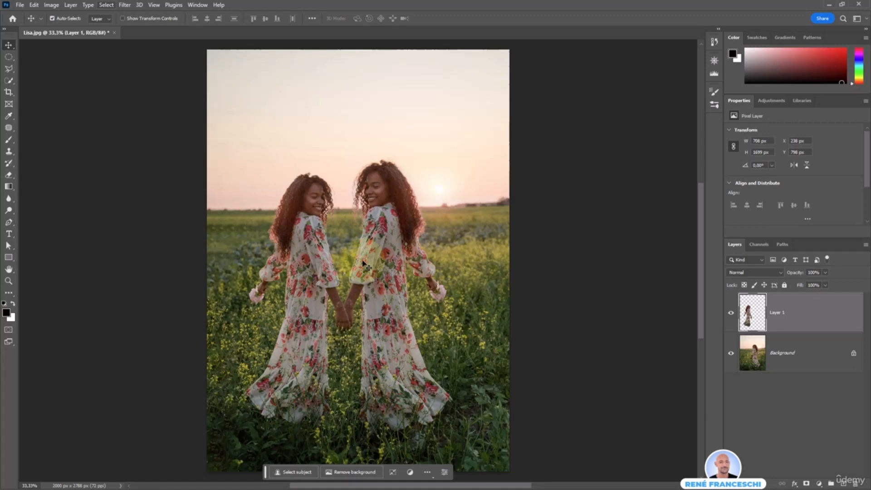
{"action": "left_click", "coordinate": [800, 361]}
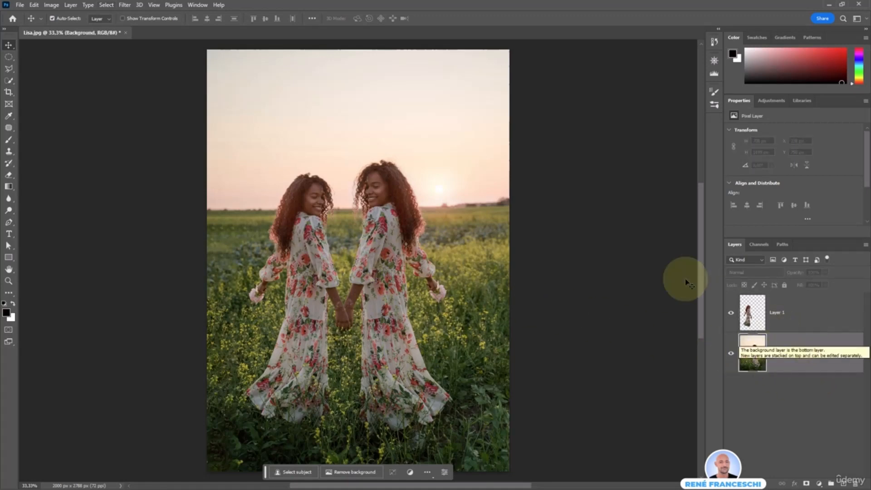
{"action": "left_click", "coordinate": [106, 5]}
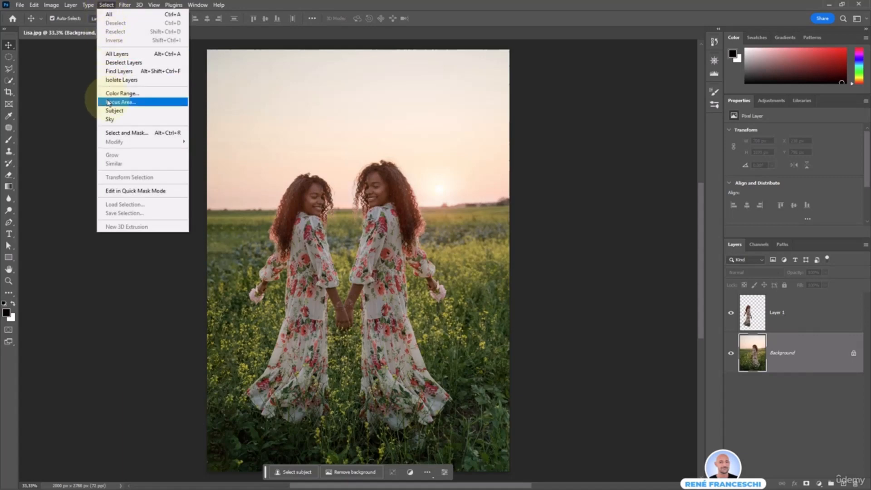
{"action": "left_click", "coordinate": [319, 139]}
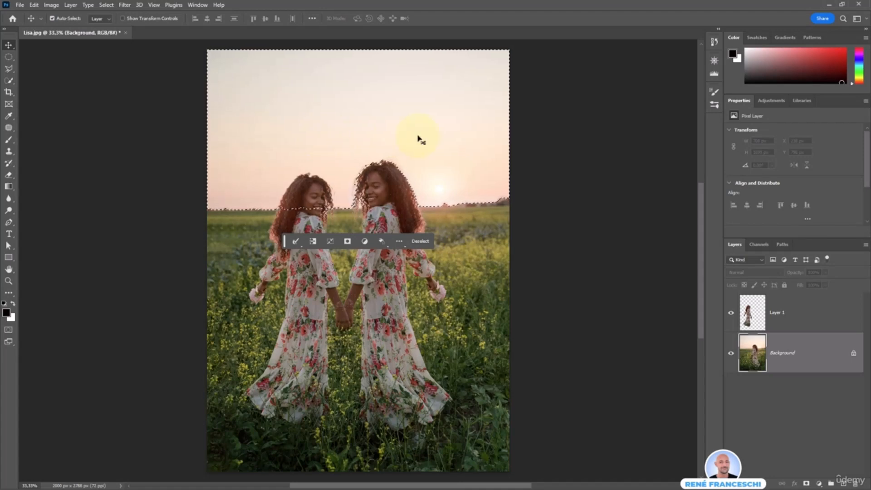
Unlock the Background as Layer 0, delete the selected sky, and deselect.
{"action": "left_click", "coordinate": [854, 354]}
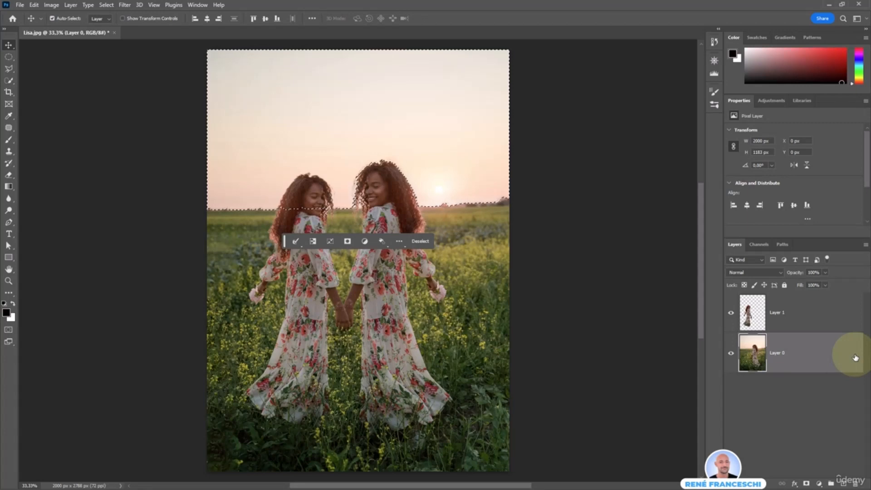
{"action": "key", "text": "Delete"}
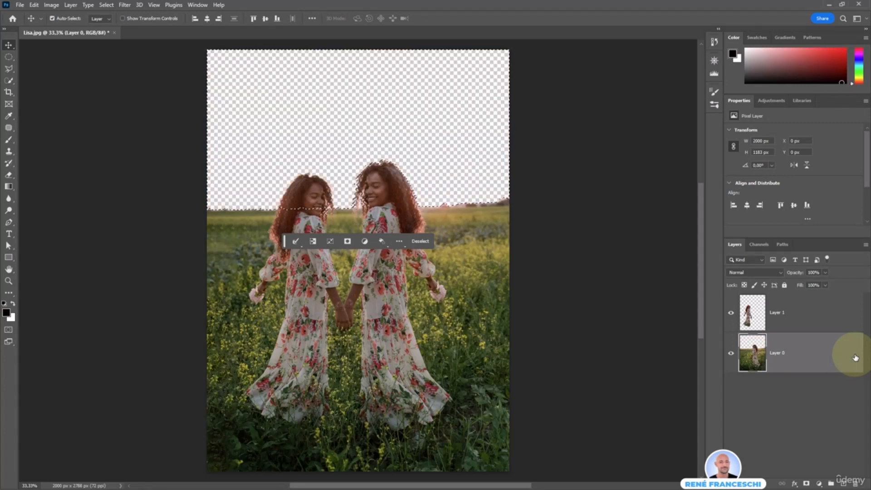
{"action": "left_click", "coordinate": [415, 242]}
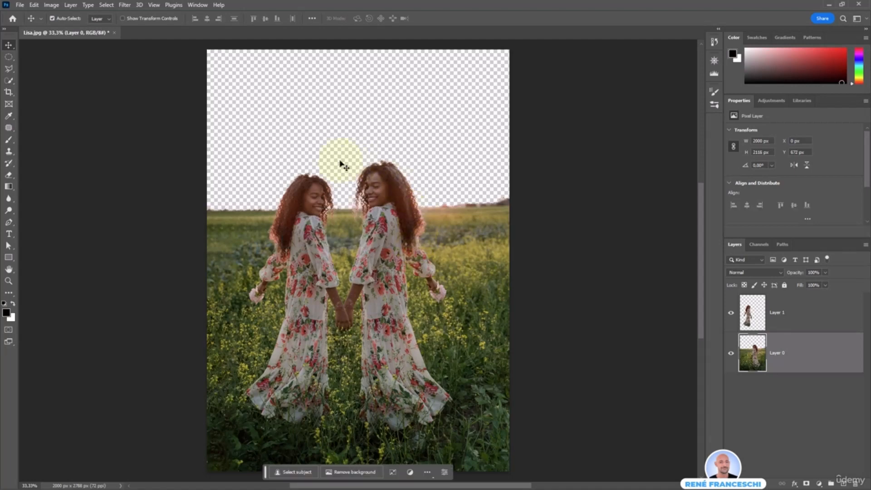
Place the Sky image as an embedded layer and scale it across the top of the picture.
{"action": "left_click", "coordinate": [209, 120]}
{"action": "left_click", "coordinate": [21, 8]}
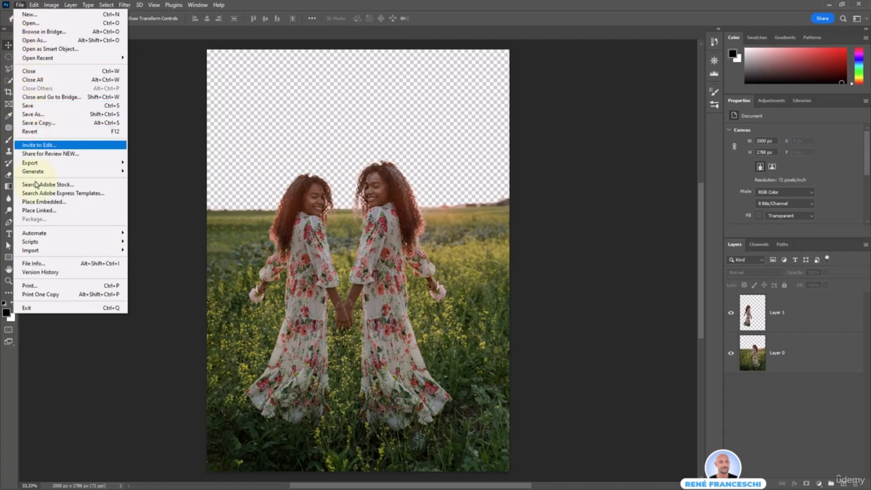
{"action": "left_click", "coordinate": [72, 203]}
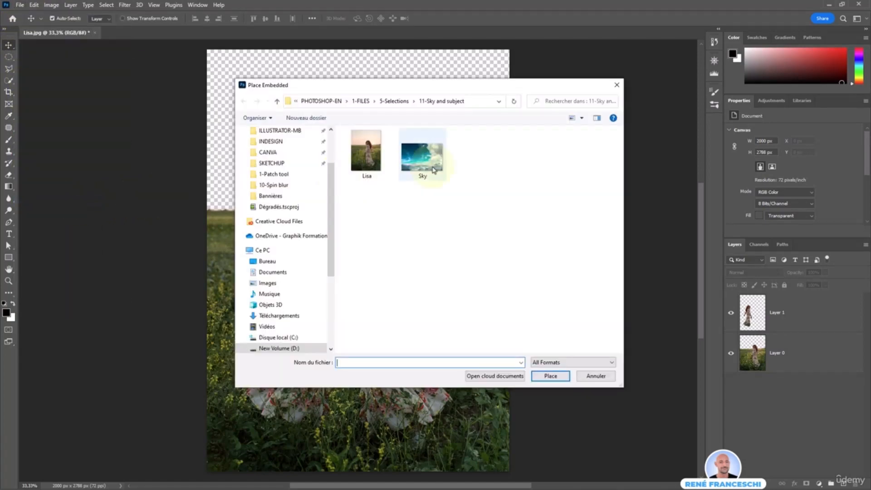
{"action": "double_click", "coordinate": [419, 153]}
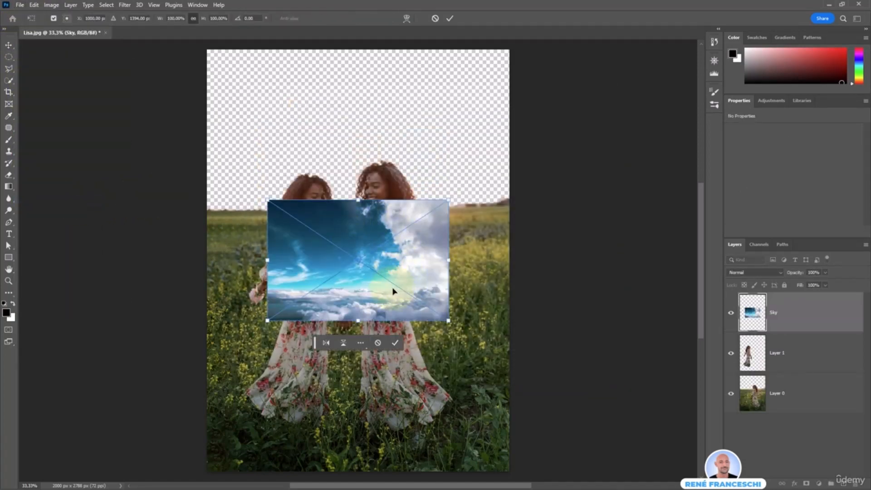
{"action": "left_click_drag", "start_coordinate": [395, 292], "coordinate": [311, 101]}
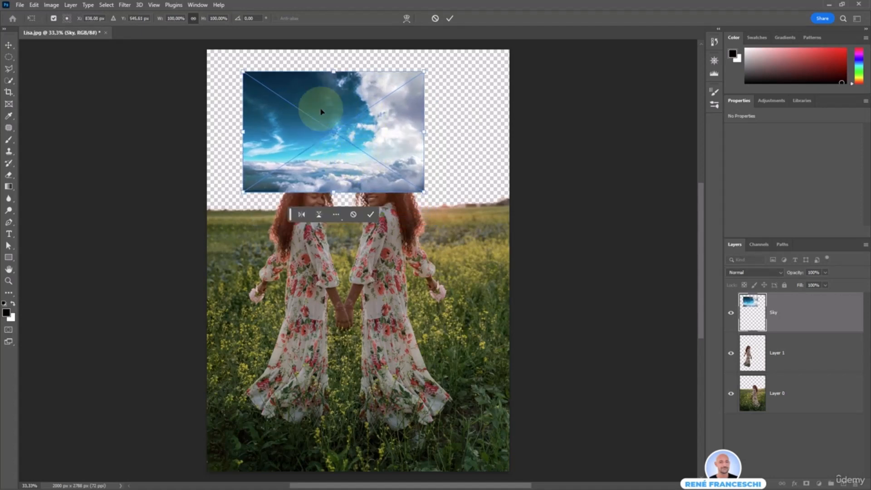
{"action": "left_click_drag", "start_coordinate": [240, 198], "coordinate": [209, 218]}
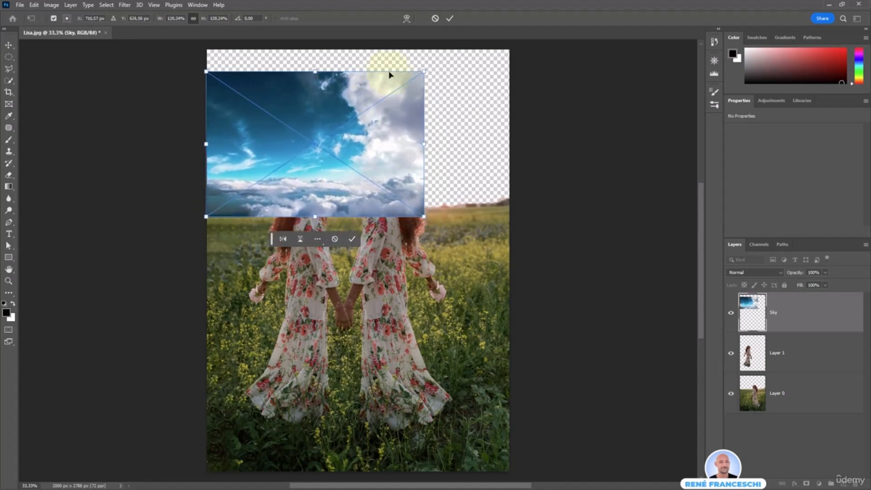
{"action": "left_click_drag", "start_coordinate": [423, 71], "coordinate": [526, 41]}
{"action": "left_click_drag", "start_coordinate": [440, 107], "coordinate": [439, 129]}
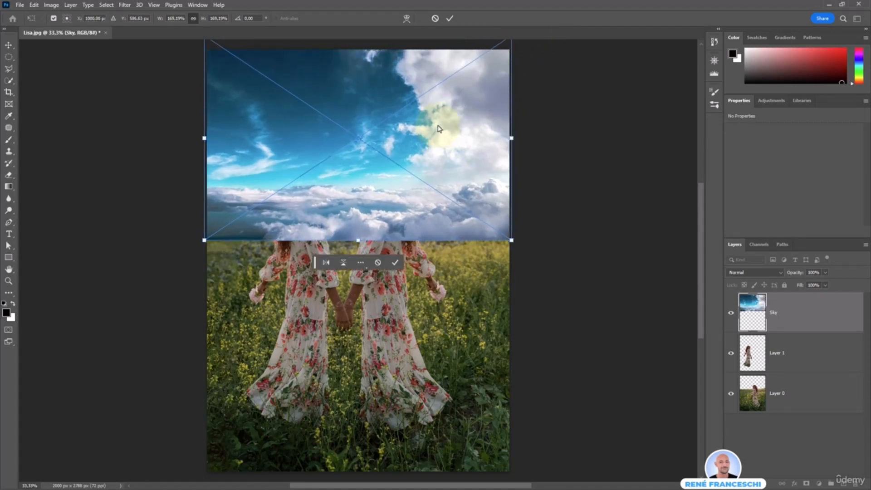
{"action": "key", "text": "Return"}
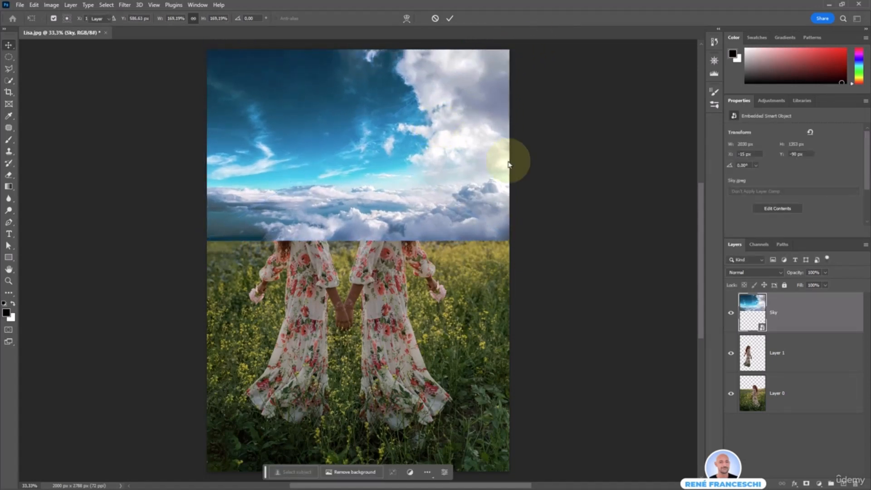
Move the Sky layer below Layer 0 and select the sky area again.
{"action": "left_click_drag", "start_coordinate": [802, 327], "coordinate": [798, 406]}
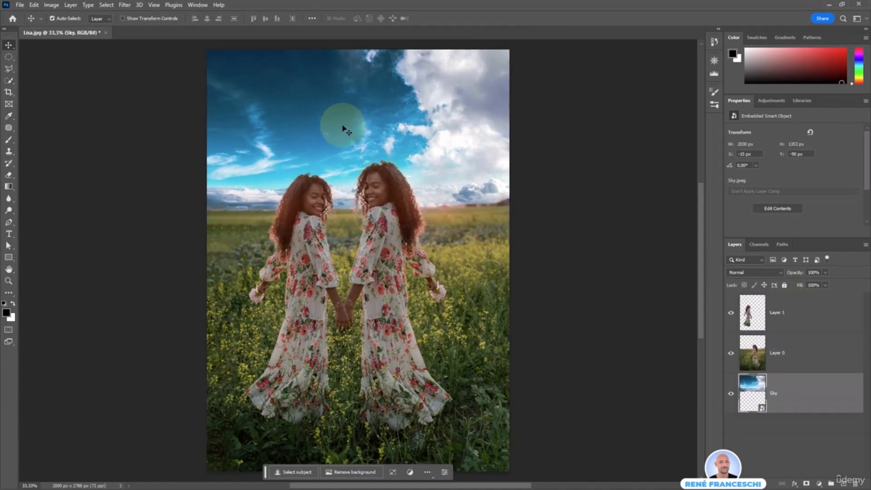
{"action": "mouse_move", "coordinate": [355, 142]}
{"action": "left_mouse_down"}
{"action": "mouse_move", "coordinate": [354, 130]}
{"action": "mouse_move", "coordinate": [359, 149]}
{"action": "left_mouse_up"}
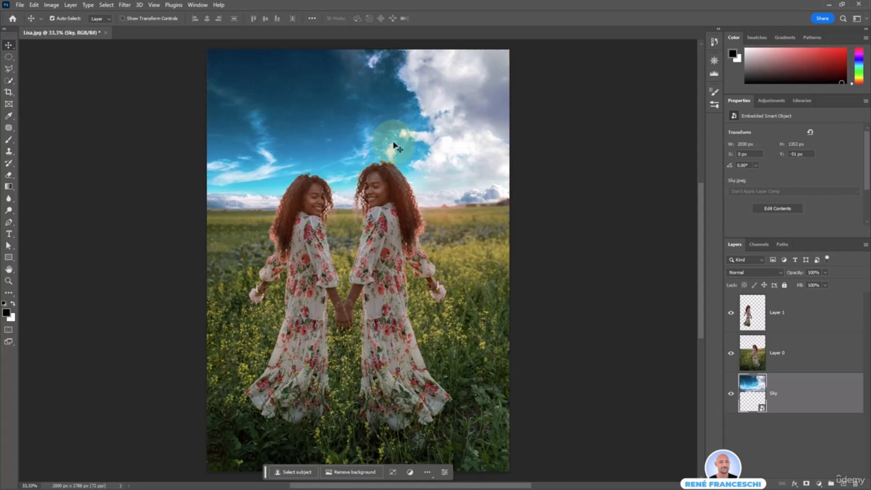
{"action": "left_click", "coordinate": [106, 5]}
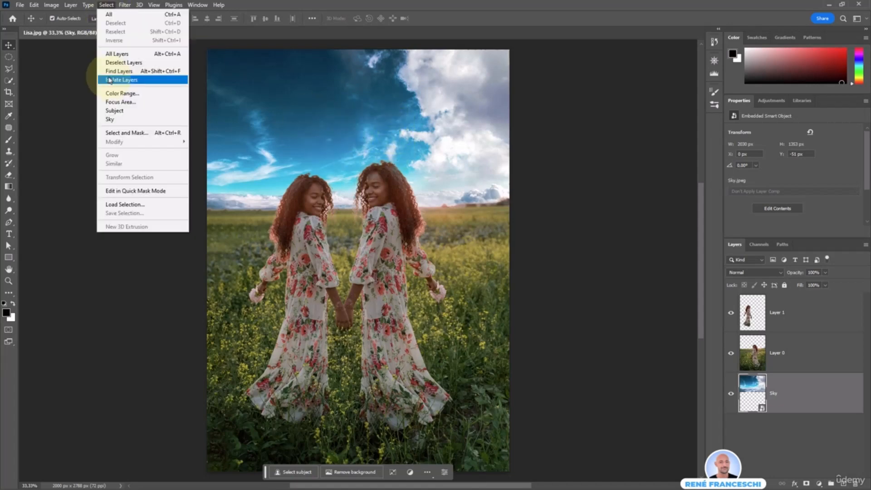
{"action": "left_click", "coordinate": [126, 122]}
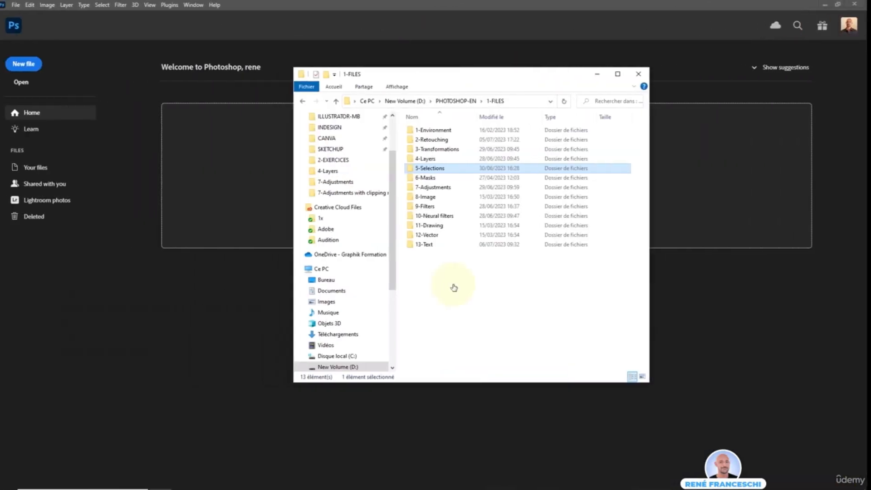
Go to 5-Selections > 9-Color Range and drag Surfer and Wave into Photoshop.
{"action": "double_click", "coordinate": [459, 169]}
{"action": "left_click", "coordinate": [480, 197]}
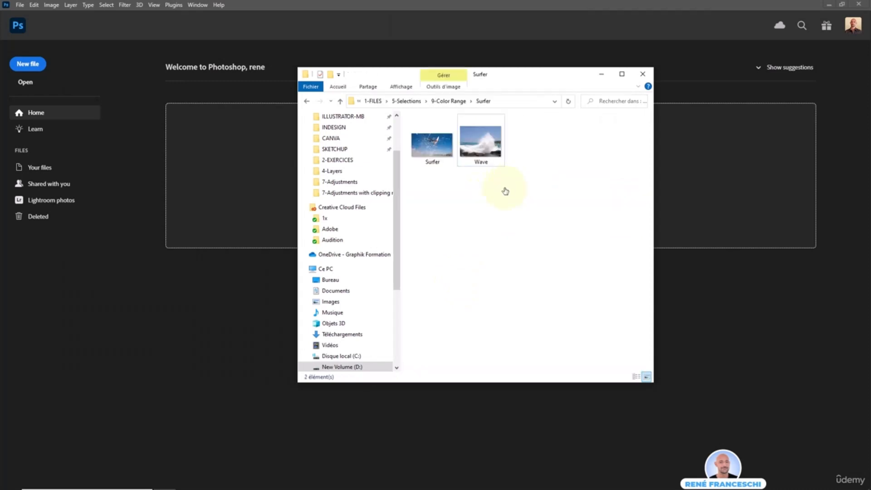
{"action": "left_click_drag", "start_coordinate": [503, 189], "coordinate": [411, 117]}
{"action": "left_click_drag", "start_coordinate": [485, 148], "coordinate": [219, 198]}
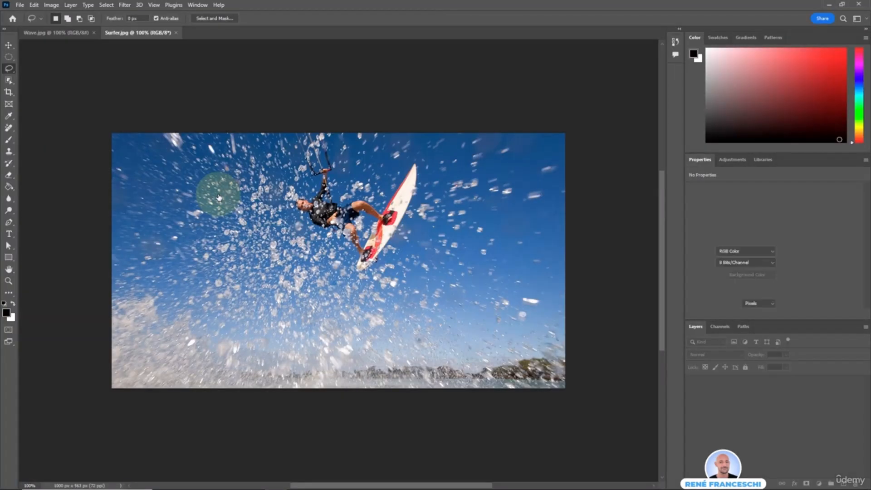
Switch back and forth between the Wave.jpg and Surfer.jpg documents to compare them.
{"action": "left_click", "coordinate": [39, 34]}
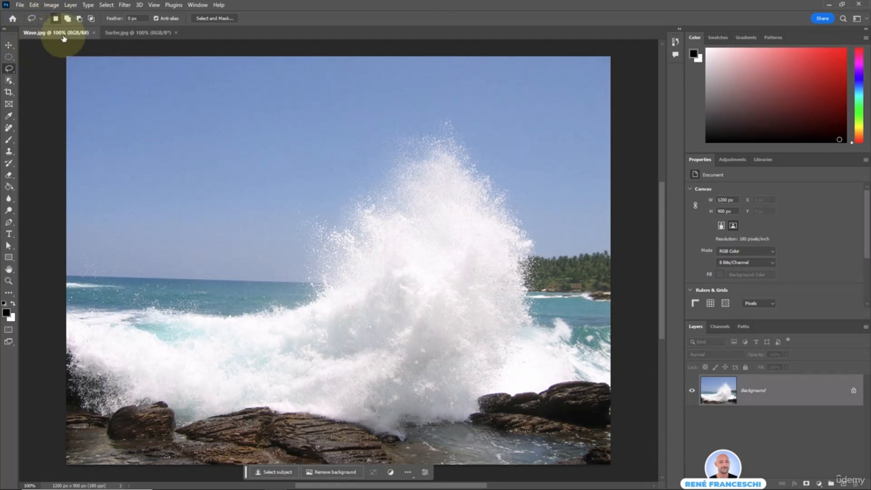
{"action": "left_click", "coordinate": [130, 32]}
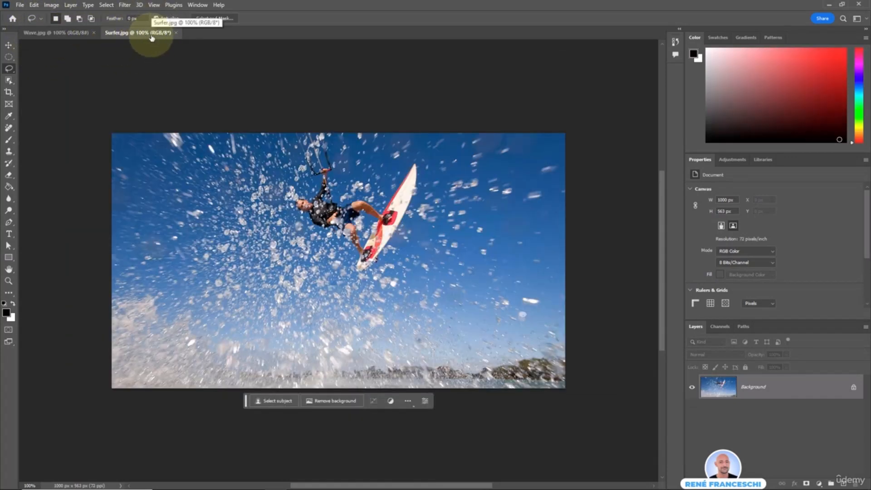
{"action": "left_click", "coordinate": [45, 33]}
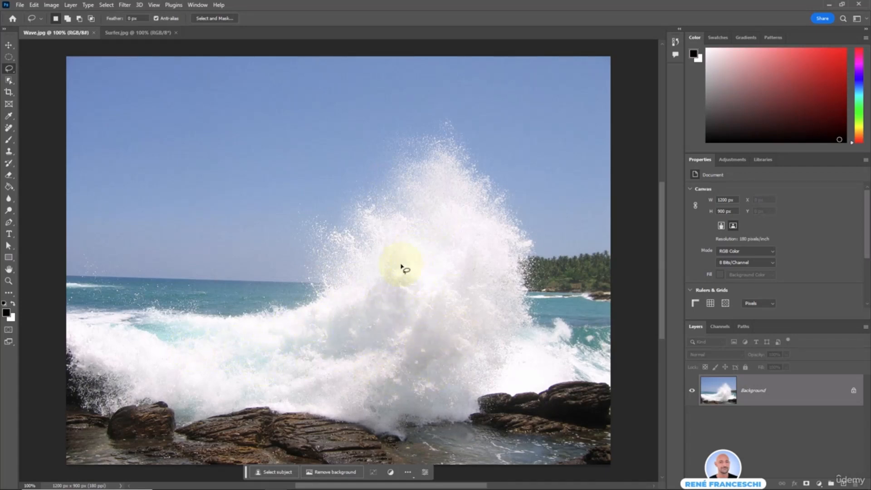
{"action": "key", "text": "ctrl+Tab"}
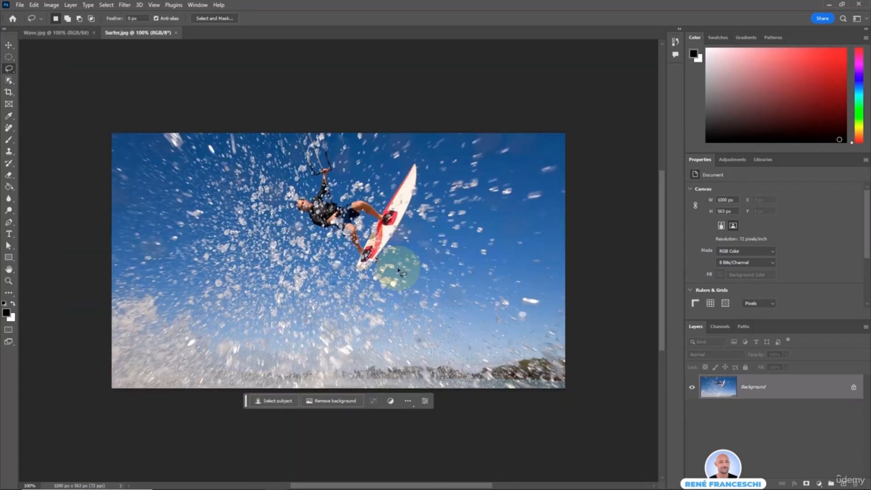
Bring Wave.jpg to the front and choose the Lasso Tool.
{"action": "left_click", "coordinate": [52, 32]}
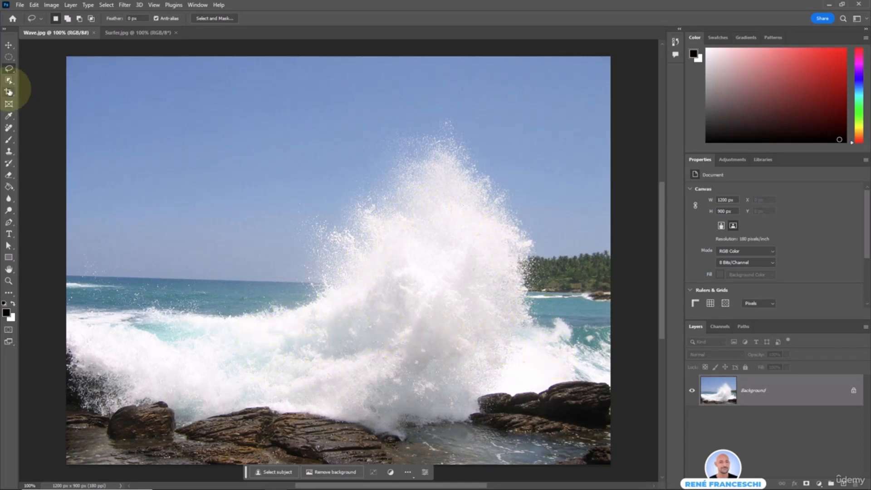
{"action": "right_click", "coordinate": [9, 68]}
{"action": "left_click", "coordinate": [41, 69]}
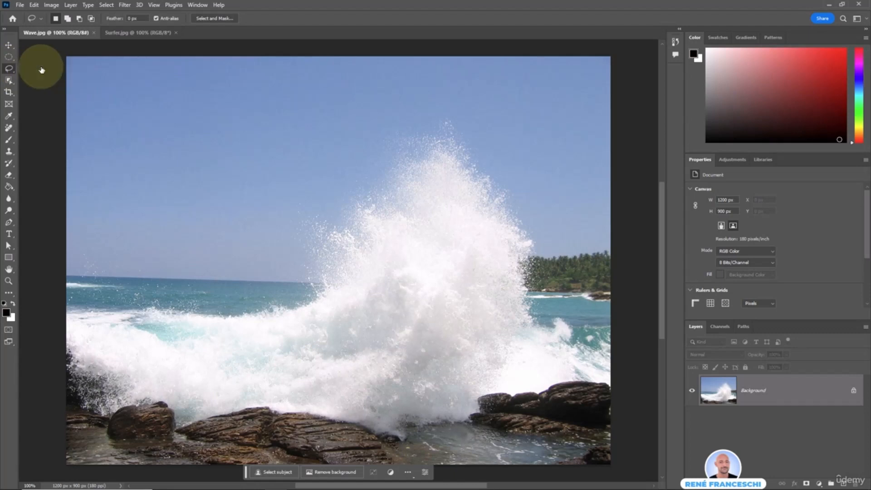
Try a lasso selection and layer mask on the wave spray, then undo and deselect.
{"action": "mouse_move", "coordinate": [124, 356]}
{"action": "left_mouse_down"}
{"action": "mouse_move", "coordinate": [160, 333]}
{"action": "mouse_move", "coordinate": [252, 335]}
{"action": "mouse_move", "coordinate": [315, 314]}
{"action": "mouse_move", "coordinate": [387, 252]}
{"action": "mouse_move", "coordinate": [441, 223]}
{"action": "mouse_move", "coordinate": [485, 309]}
{"action": "mouse_move", "coordinate": [531, 352]}
{"action": "mouse_move", "coordinate": [462, 384]}
{"action": "mouse_move", "coordinate": [371, 394]}
{"action": "mouse_move", "coordinate": [184, 391]}
{"action": "mouse_move", "coordinate": [143, 374]}
{"action": "left_mouse_up"}
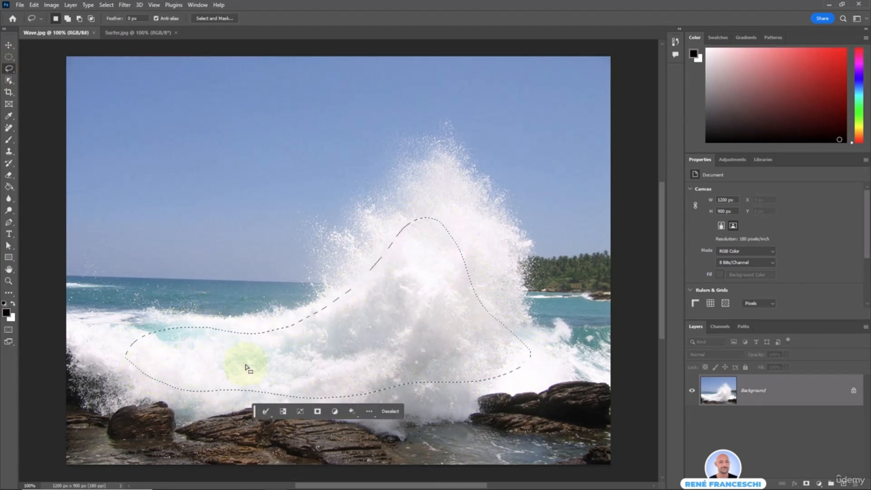
{"action": "left_click", "coordinate": [315, 413]}
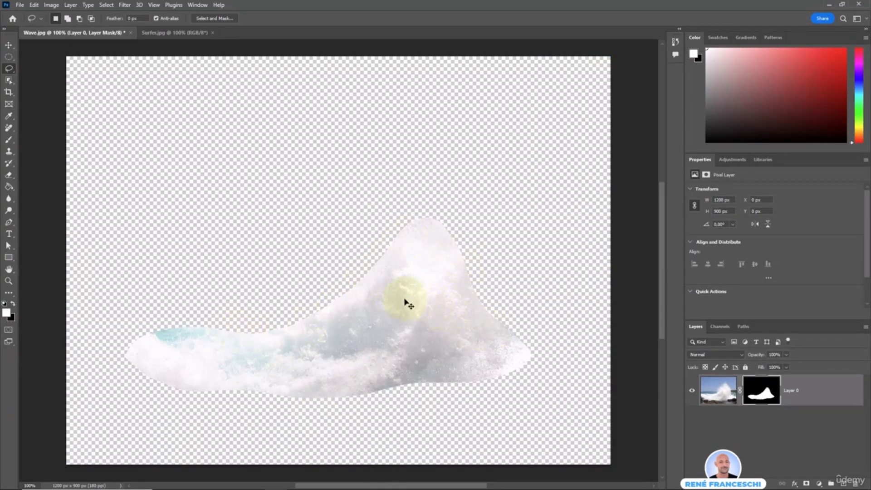
{"action": "key", "text": "ctrl+z"}
{"action": "left_click", "coordinate": [395, 414]}
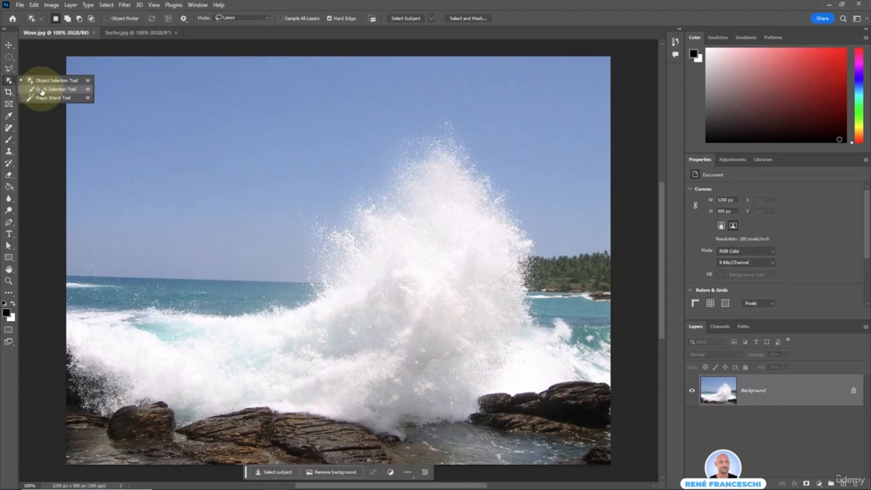
Try a Quick Selection of the wave with a layer mask, then undo and deselect.
{"action": "left_click", "coordinate": [45, 92]}
{"action": "mouse_move", "coordinate": [223, 330]}
{"action": "left_mouse_down"}
{"action": "mouse_move", "coordinate": [371, 302]}
{"action": "mouse_move", "coordinate": [451, 243]}
{"action": "left_mouse_up"}
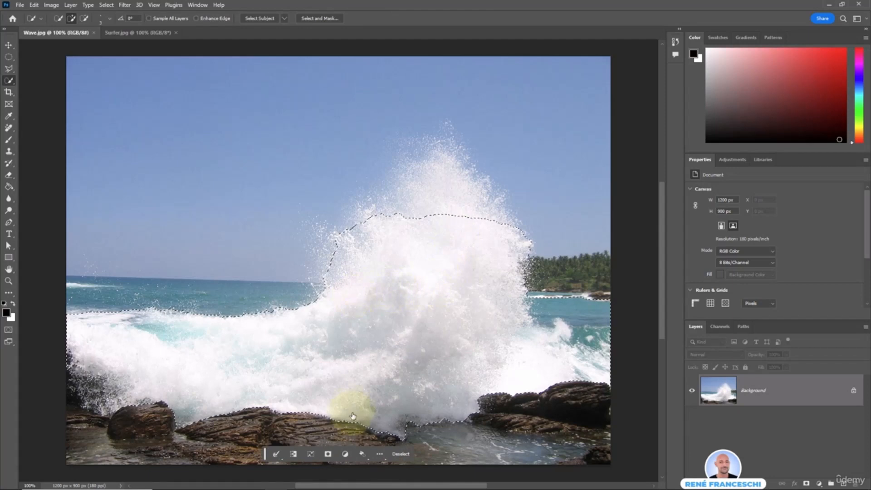
{"action": "left_click", "coordinate": [310, 451]}
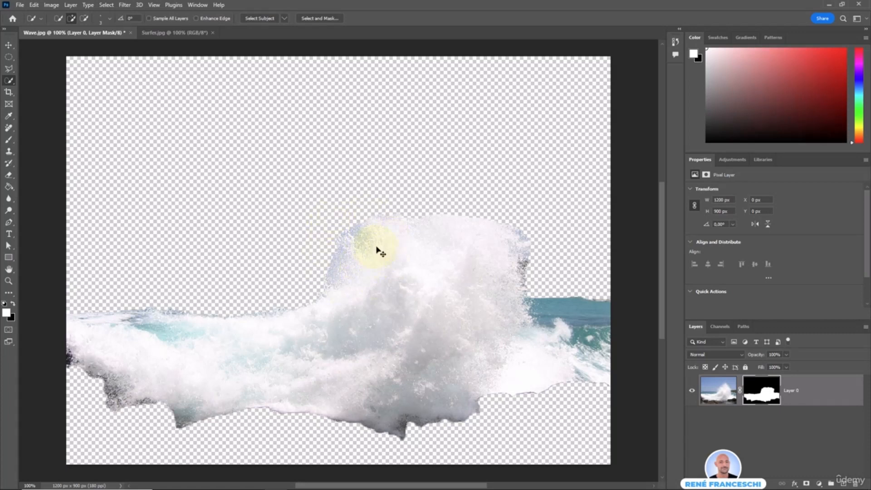
{"action": "key", "text": "ctrl+z"}
{"action": "key", "text": "ctrl+d"}
Switch to the Object Selection tool and loosely outline the whole wave.
{"action": "right_click", "coordinate": [9, 81]}
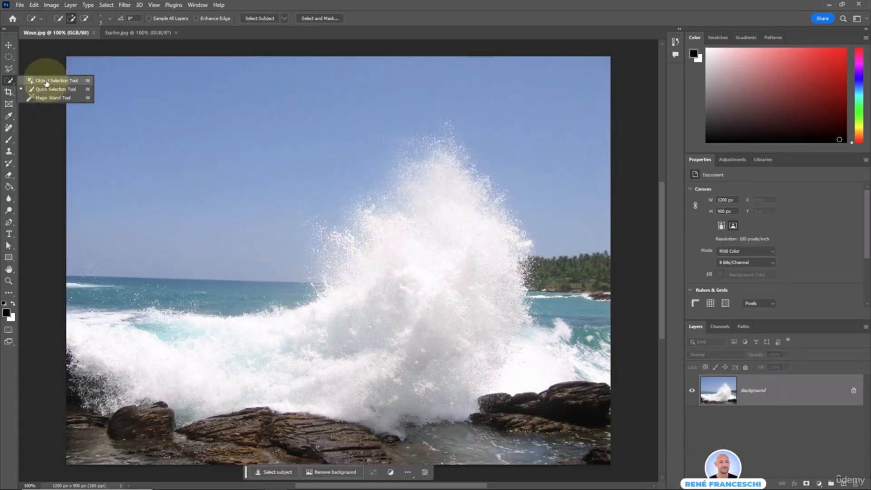
{"action": "left_click", "coordinate": [46, 82]}
{"action": "mouse_move", "coordinate": [89, 310]}
{"action": "left_mouse_down"}
{"action": "mouse_move", "coordinate": [248, 264]}
{"action": "mouse_move", "coordinate": [431, 133]}
{"action": "mouse_move", "coordinate": [503, 159]}
{"action": "mouse_move", "coordinate": [605, 332]}
{"action": "mouse_move", "coordinate": [609, 381]}
{"action": "mouse_move", "coordinate": [543, 422]}
{"action": "mouse_move", "coordinate": [439, 449]}
{"action": "mouse_move", "coordinate": [319, 453]}
{"action": "mouse_move", "coordinate": [86, 406]}
{"action": "mouse_move", "coordinate": [70, 382]}
{"action": "mouse_move", "coordinate": [68, 336]}
{"action": "mouse_move", "coordinate": [93, 297]}
{"action": "left_mouse_up"}
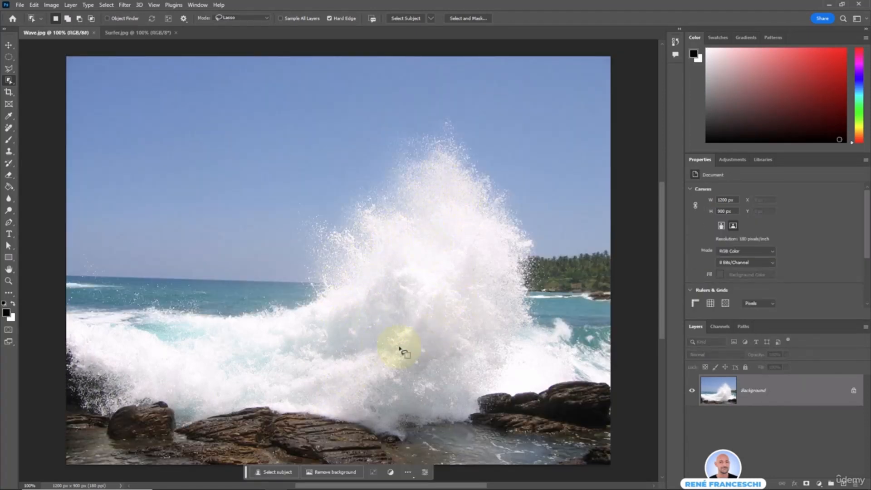
Open Select > Color Range, sample the wave and then the blue sky, and raise Fuzziness to 82.
{"action": "left_click", "coordinate": [107, 5]}
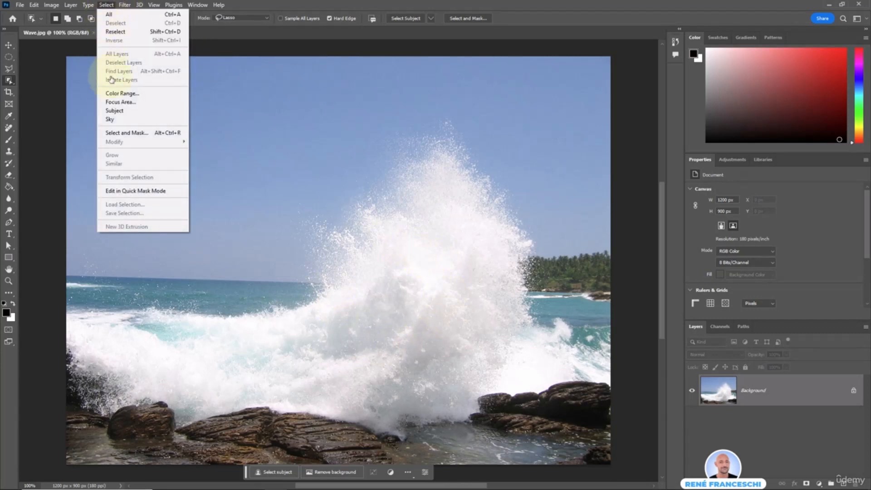
{"action": "left_click", "coordinate": [163, 97]}
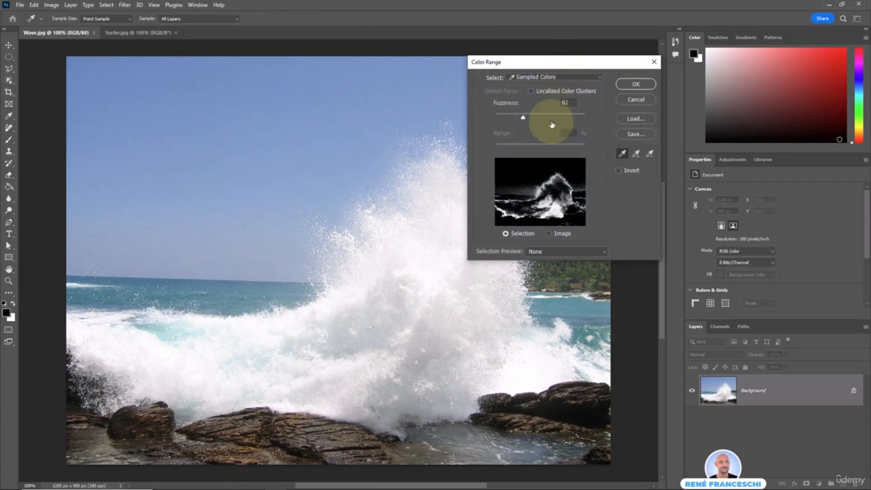
{"action": "left_click", "coordinate": [419, 268]}
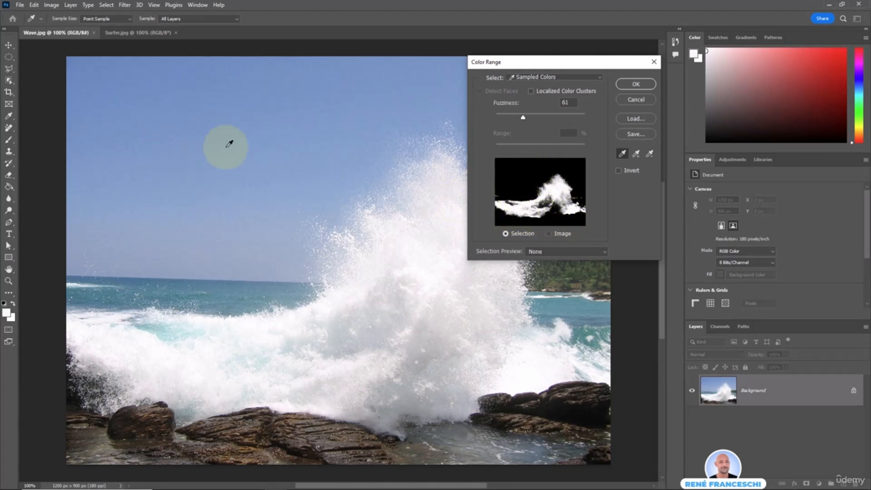
{"action": "left_click", "coordinate": [219, 134]}
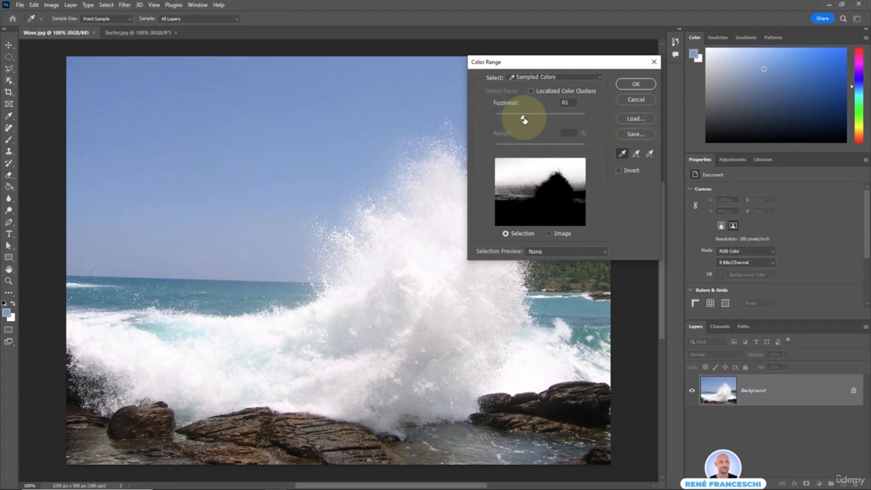
{"action": "left_click_drag", "start_coordinate": [524, 119], "coordinate": [532, 150]}
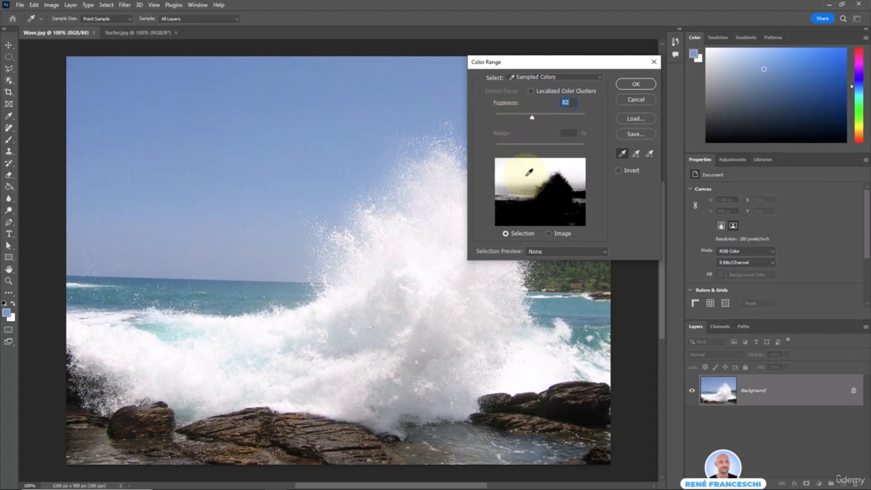
Resample the white wave spray, add more spray samples, lower Fuzziness to 58, and accept.
{"action": "left_click", "coordinate": [552, 195]}
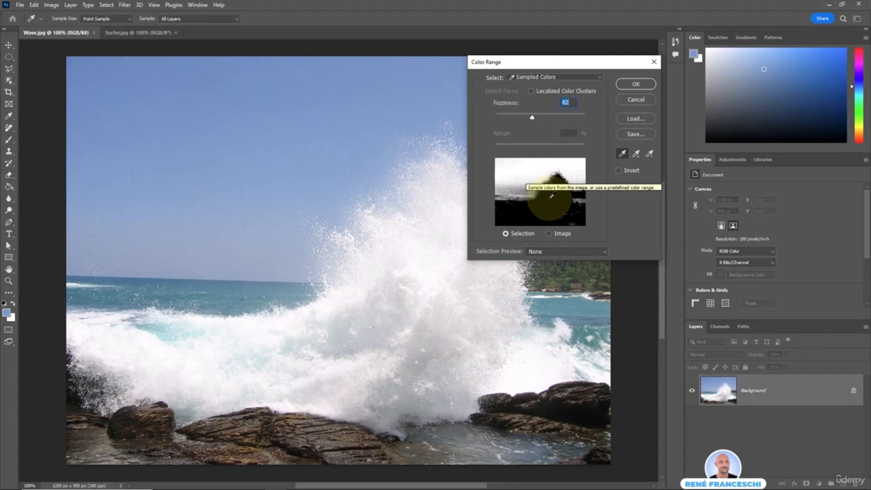
{"action": "left_click", "coordinate": [432, 275]}
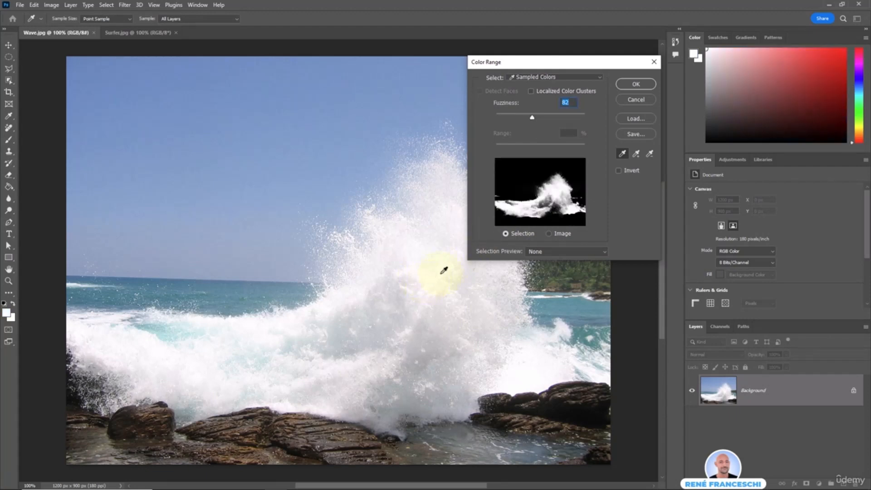
{"action": "left_click", "coordinate": [557, 199]}
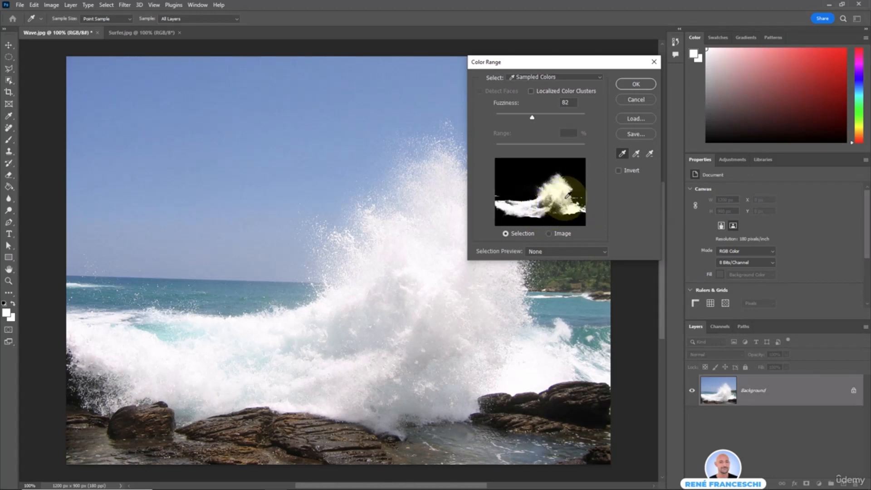
{"action": "left_click", "coordinate": [635, 156]}
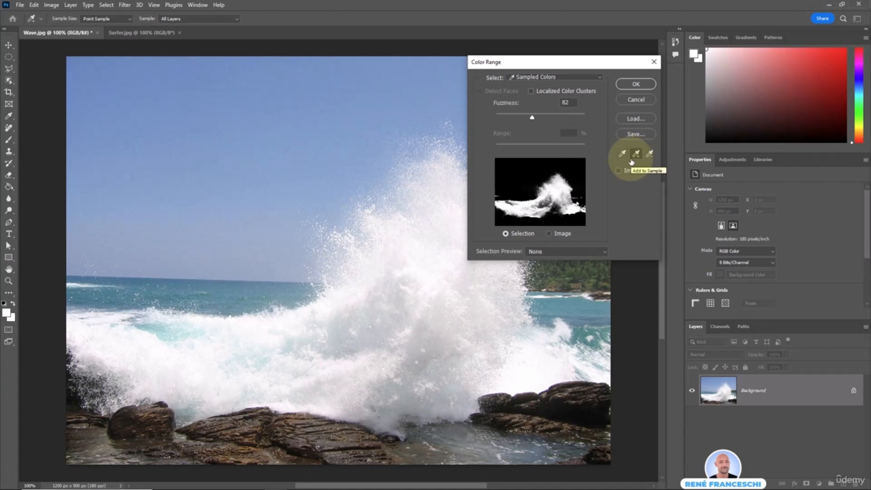
{"action": "left_click", "coordinate": [418, 334]}
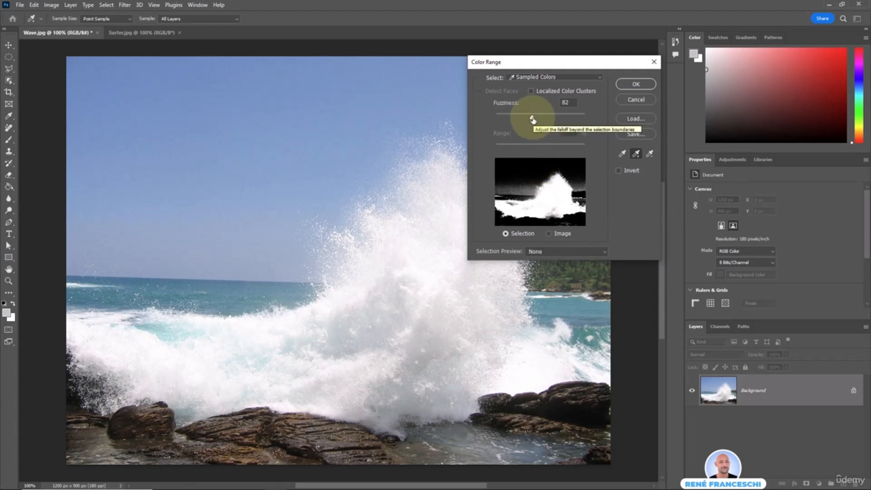
{"action": "left_click_drag", "start_coordinate": [532, 119], "coordinate": [522, 119]}
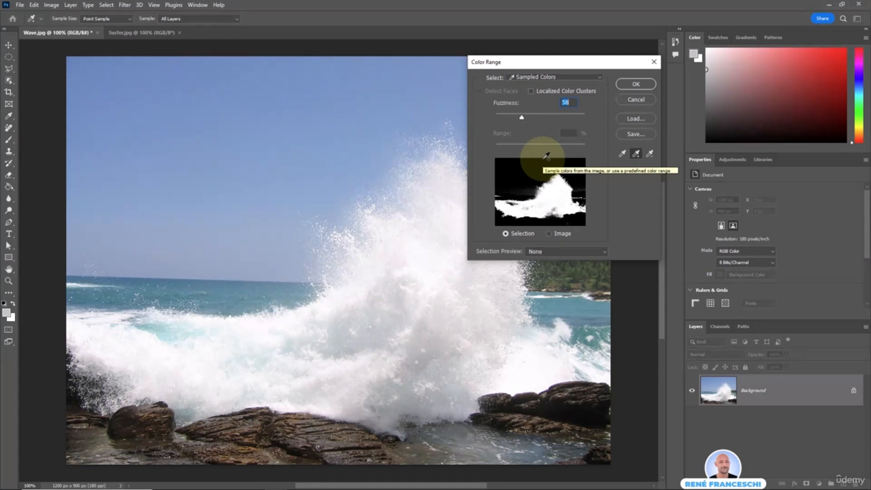
{"action": "left_click", "coordinate": [635, 84]}
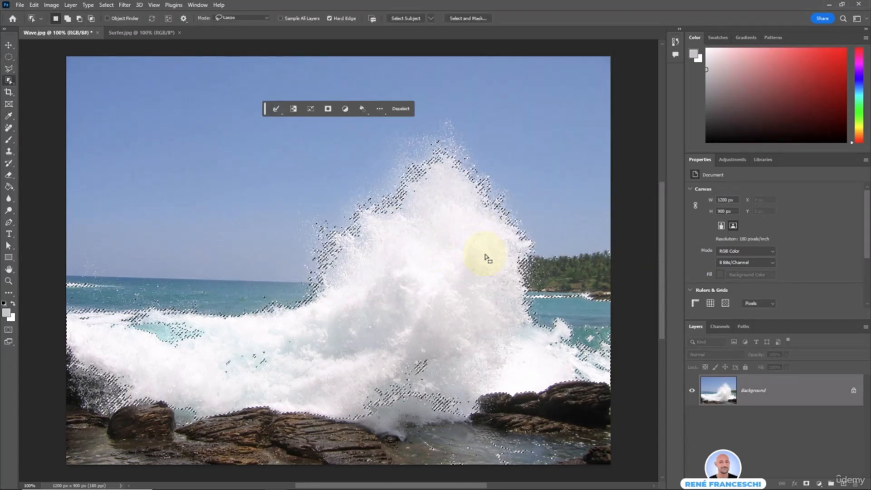
Paste the wave into Surfer.jpg and rename the new layer Wave.
{"action": "left_click", "coordinate": [129, 34]}
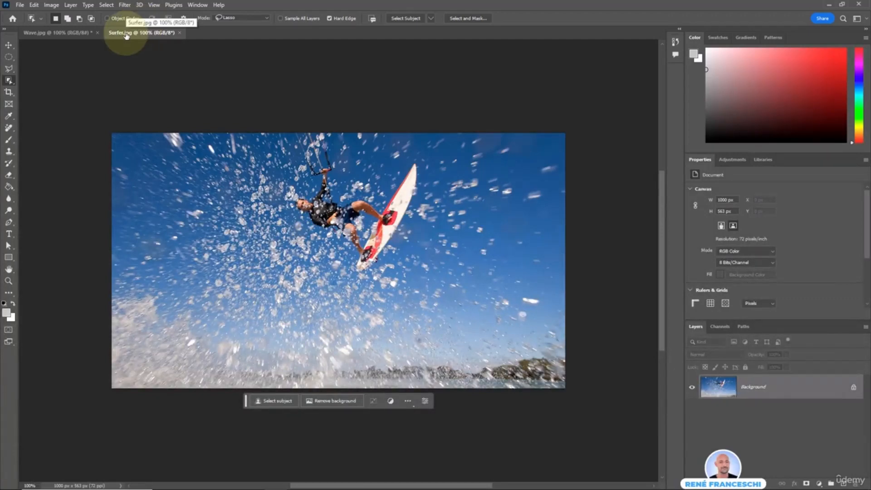
{"action": "key", "text": "ctrl+v"}
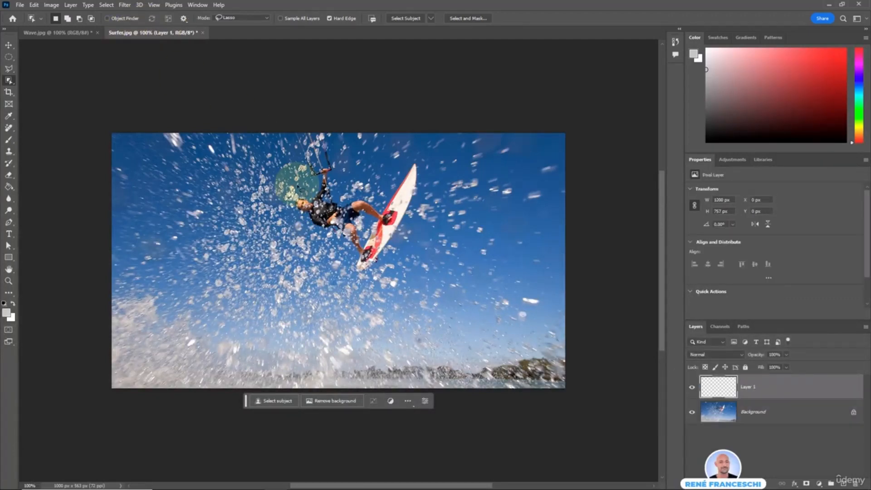
{"action": "key", "text": "v"}
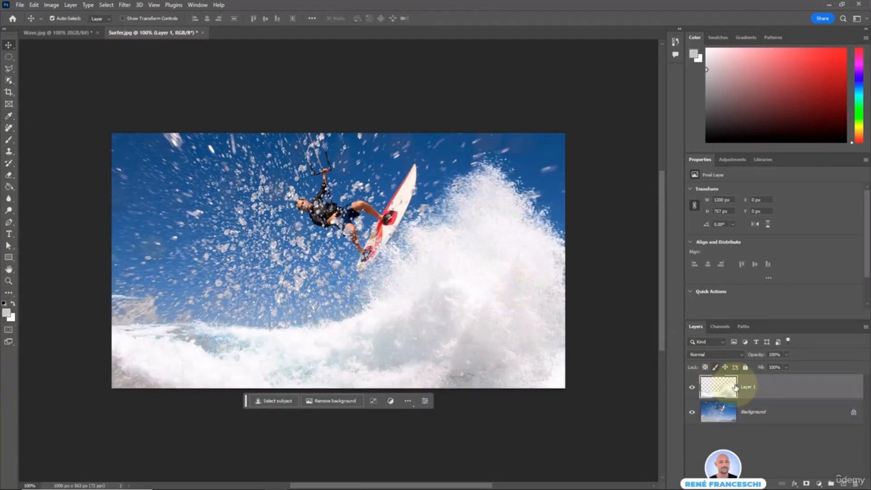
{"action": "double_click", "coordinate": [747, 393]}
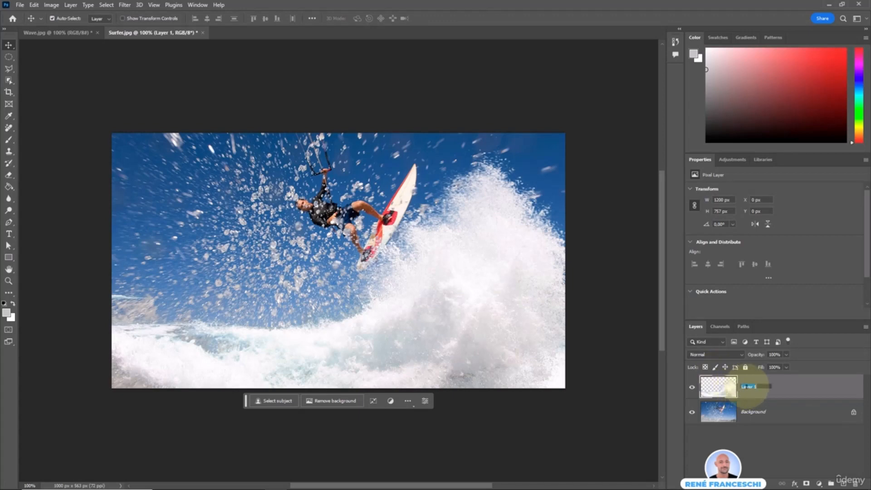
{"action": "key", "text": "Return"}
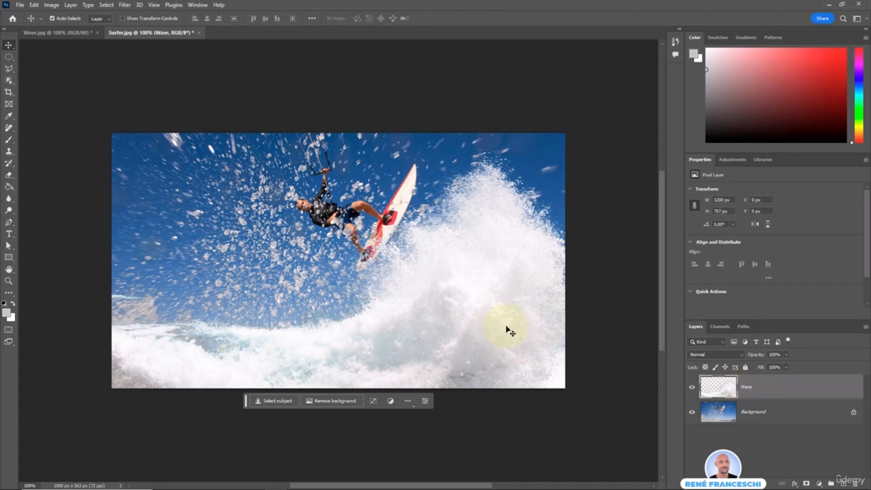
Drag the Wave layer up and left across the lower part of the picture.
{"action": "left_click_drag", "start_coordinate": [509, 331], "coordinate": [401, 253]}
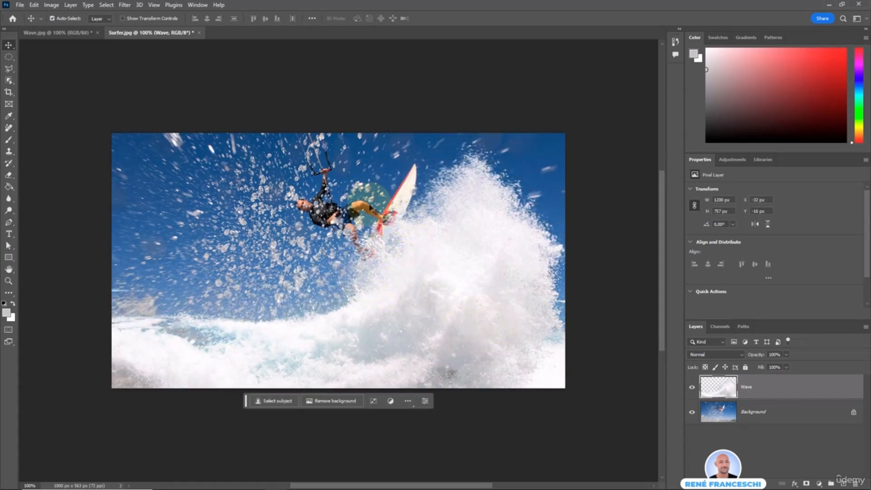
{"action": "left_click_drag", "start_coordinate": [458, 296], "coordinate": [461, 190]}
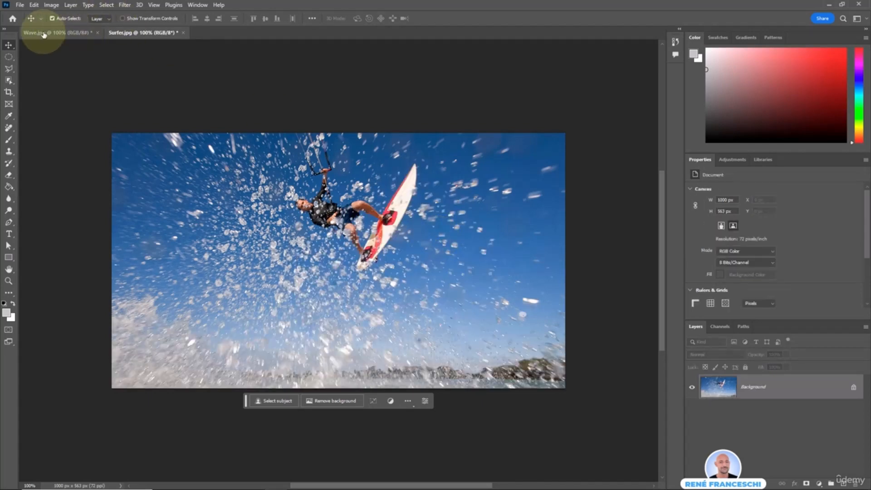
{"action": "left_click", "coordinate": [30, 32]}
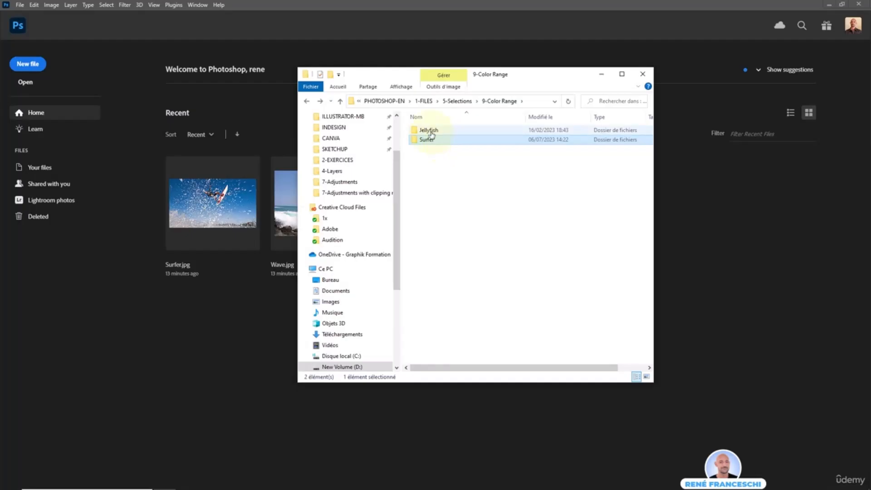
Open Jellyfish.jpg and Water.jpg from the Jellyfish folder into Photoshop.
{"action": "left_click", "coordinate": [433, 131]}
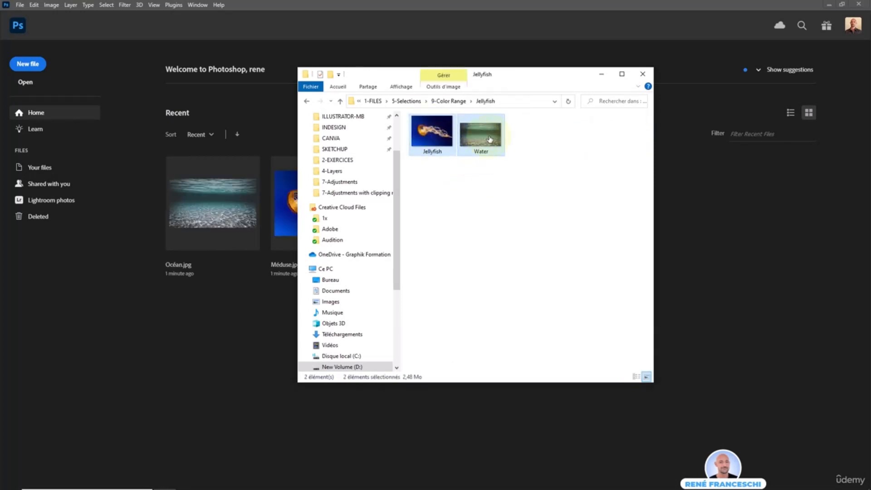
{"action": "left_click_drag", "start_coordinate": [490, 139], "coordinate": [236, 199]}
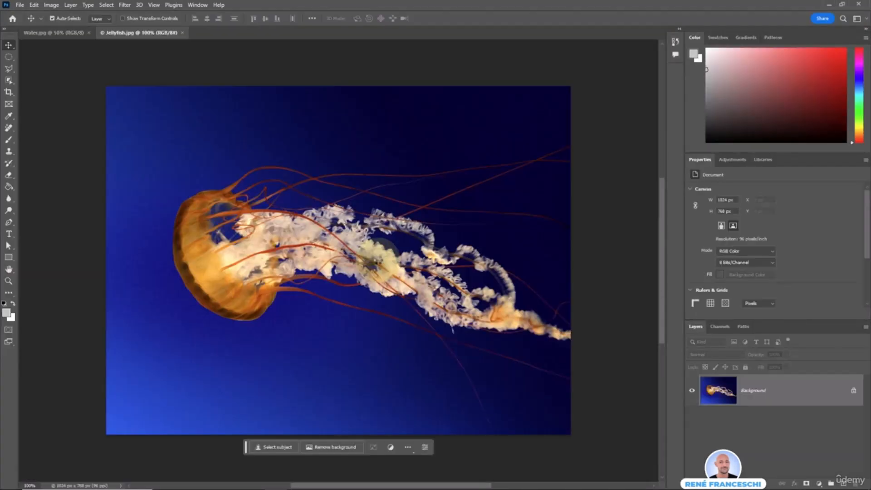
{"action": "left_click", "coordinate": [44, 31]}
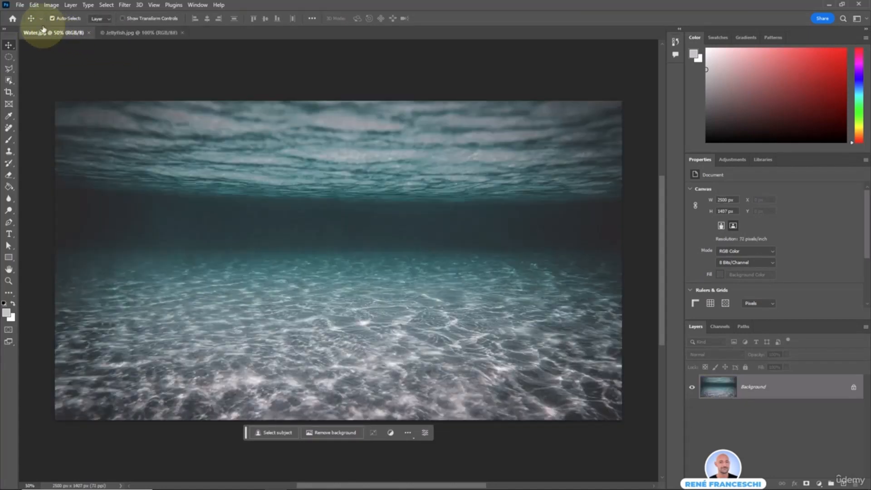
Reorder the tabs so Jellyfish.jpg comes first and shows its photo.
{"action": "left_click", "coordinate": [138, 33]}
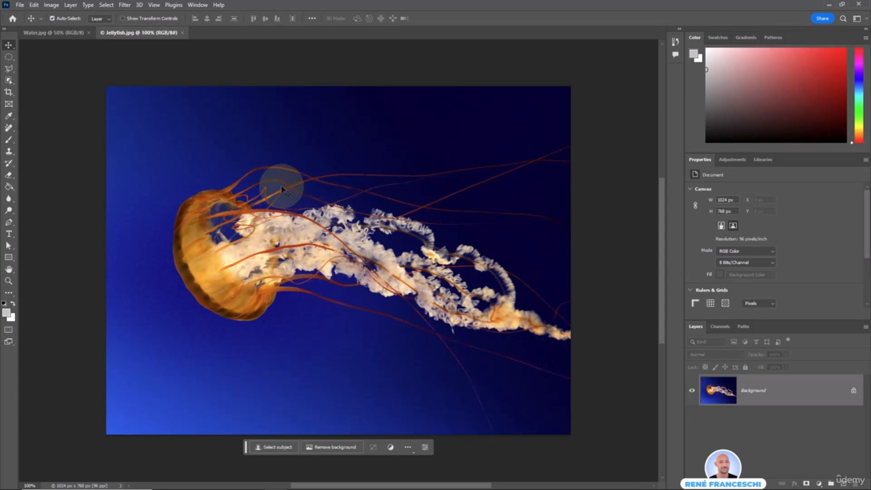
{"action": "left_click", "coordinate": [58, 35]}
{"action": "left_click_drag", "start_coordinate": [126, 34], "coordinate": [62, 50]}
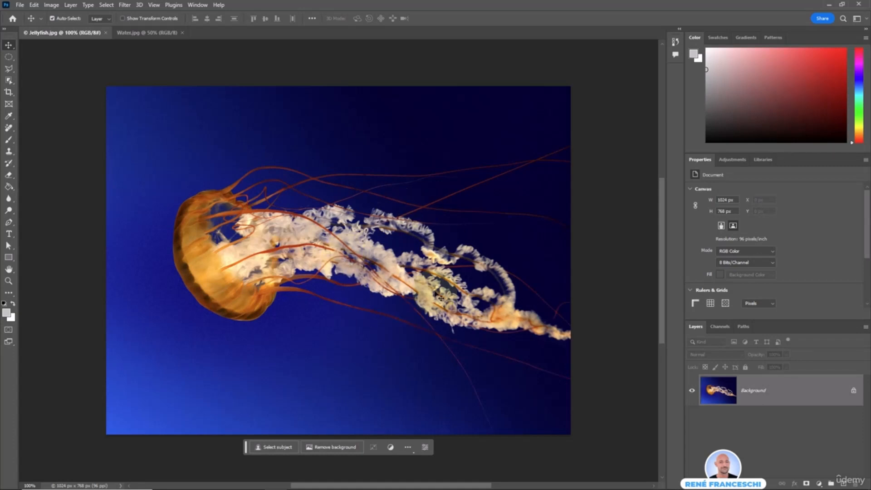
{"action": "left_click", "coordinate": [370, 199]}
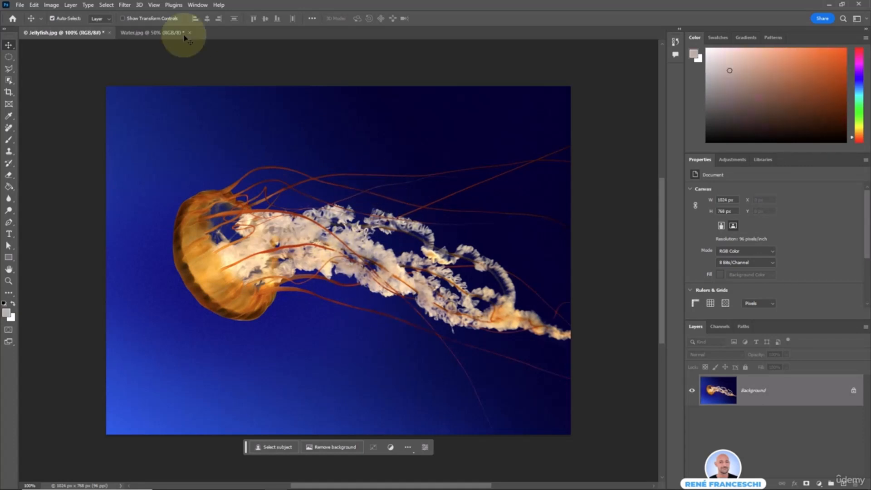
Select the jellyfish with Color Range by sampling the blue water, adding shades, and inverting, at Fuzziness 101.
{"action": "left_click", "coordinate": [105, 5]}
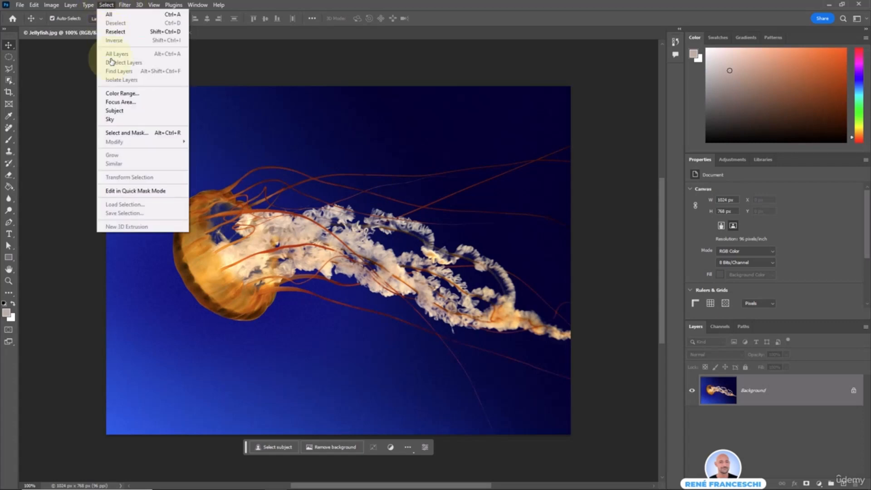
{"action": "left_click", "coordinate": [116, 94]}
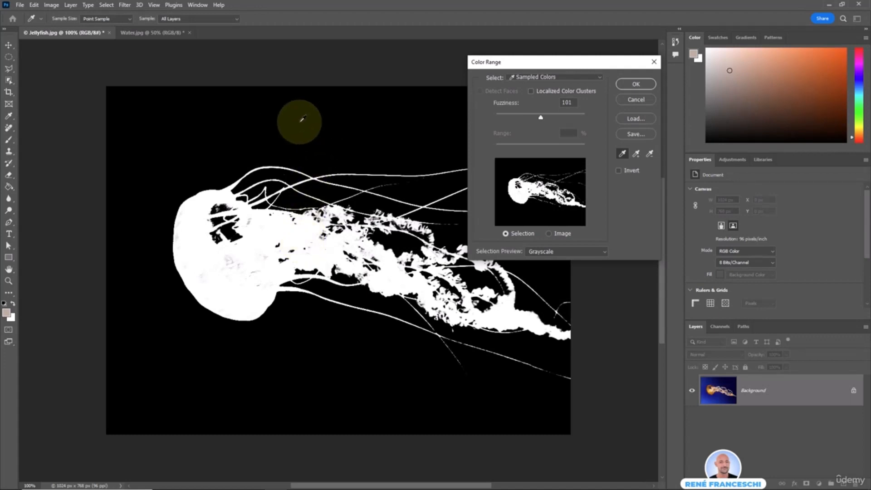
{"action": "left_click", "coordinate": [352, 112]}
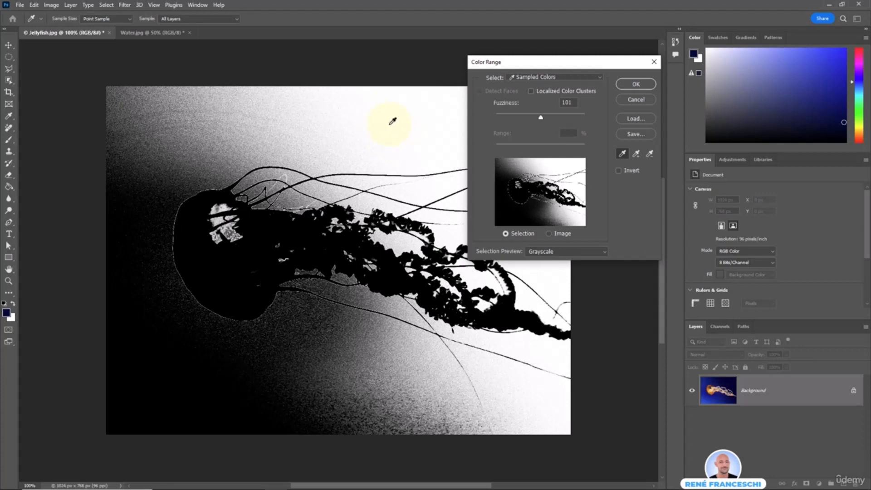
{"action": "left_click", "coordinate": [636, 154]}
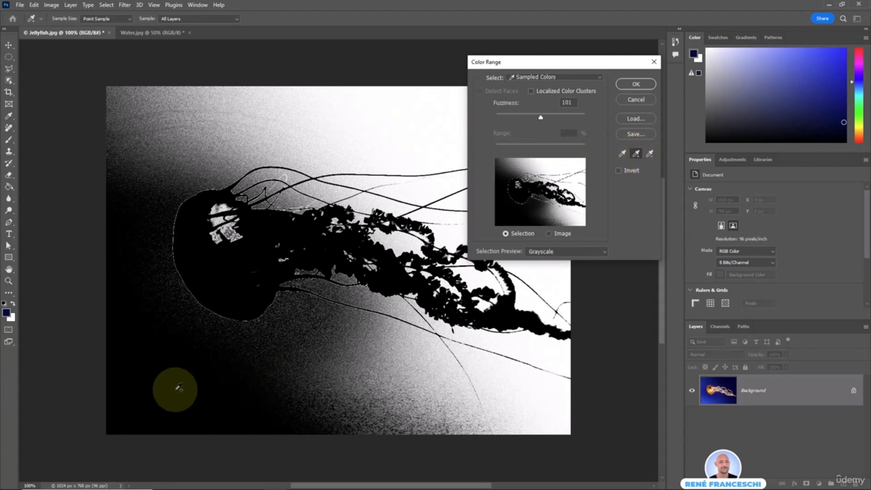
{"action": "left_click", "coordinate": [166, 380]}
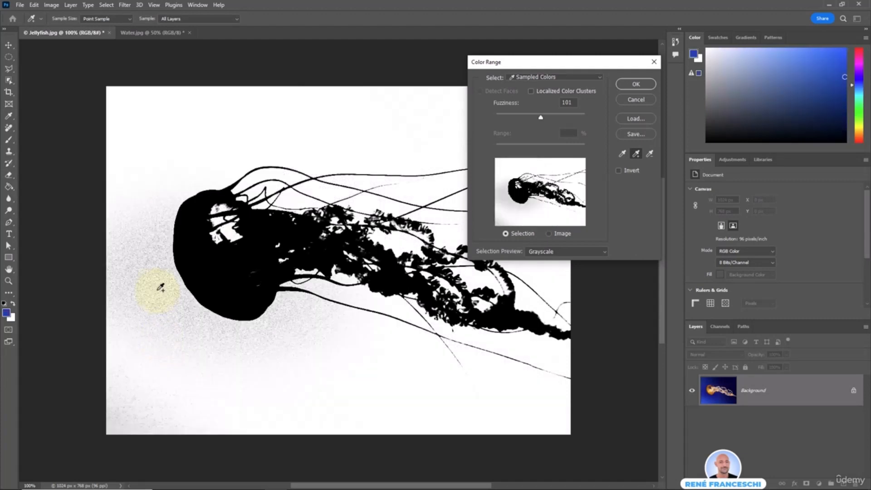
{"action": "left_click", "coordinate": [160, 281]}
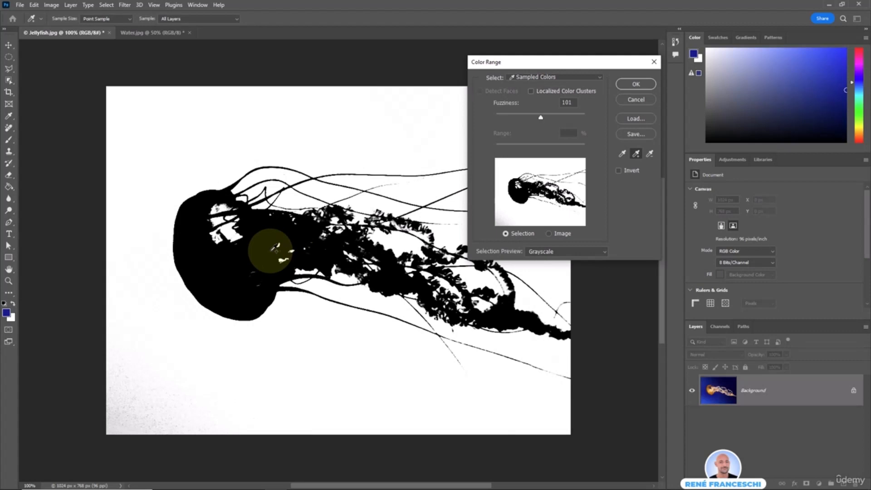
{"action": "left_click", "coordinate": [618, 171]}
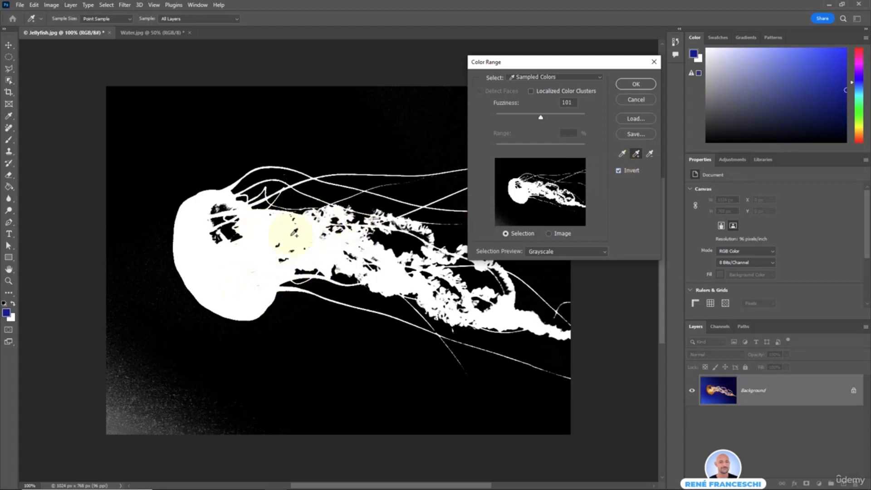
{"action": "left_click", "coordinate": [123, 415]}
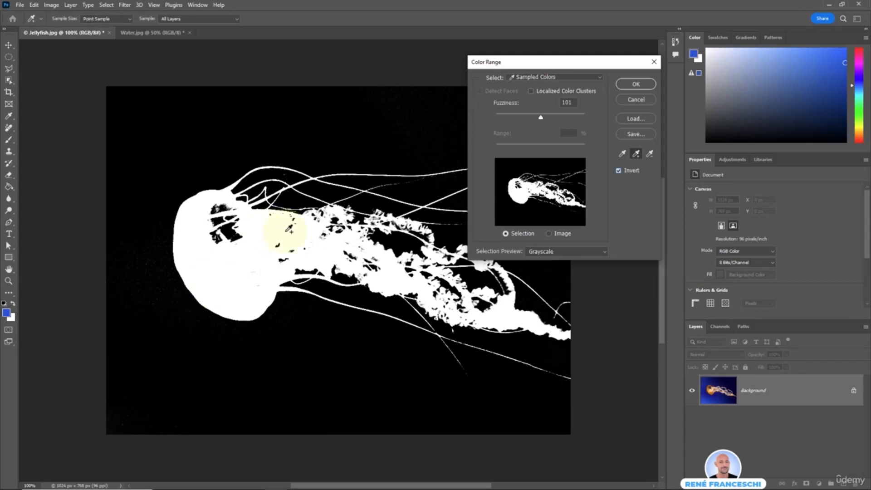
{"action": "left_click", "coordinate": [635, 84]}
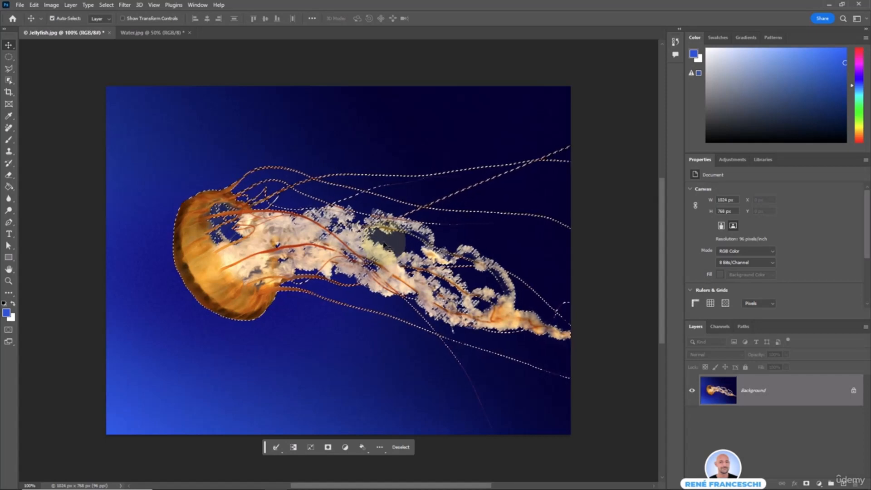
Paste the jellyfish into Water.jpg as a new layer and move it slightly lower.
{"action": "left_click", "coordinate": [154, 31]}
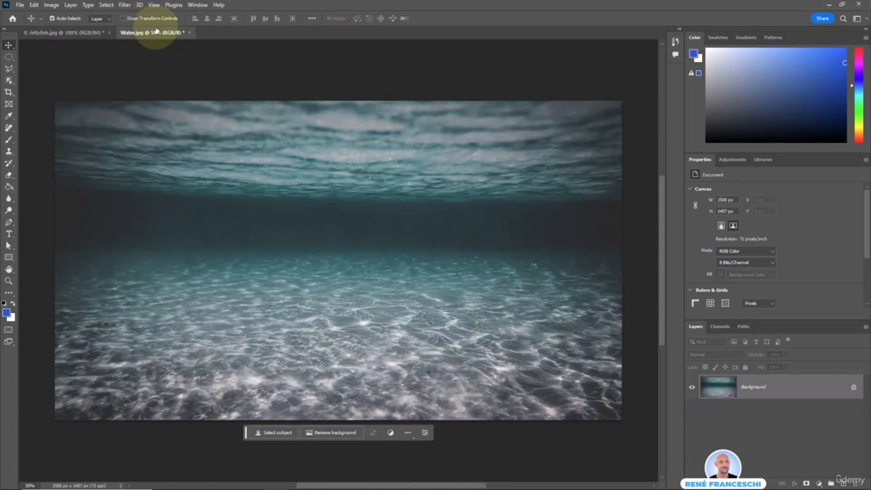
{"action": "key", "text": "ctrl+v"}
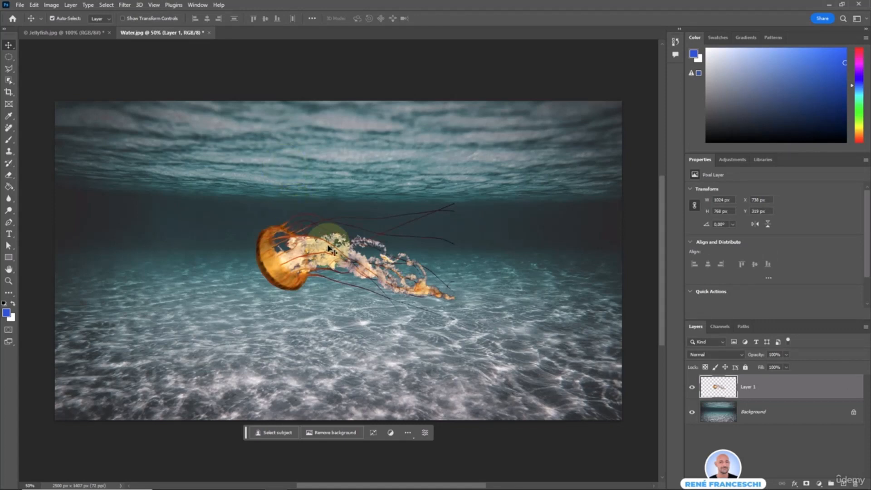
{"action": "mouse_move", "coordinate": [329, 249]}
{"action": "left_mouse_down"}
{"action": "mouse_move", "coordinate": [325, 272]}
{"action": "mouse_move", "coordinate": [326, 260]}
{"action": "left_mouse_up"}
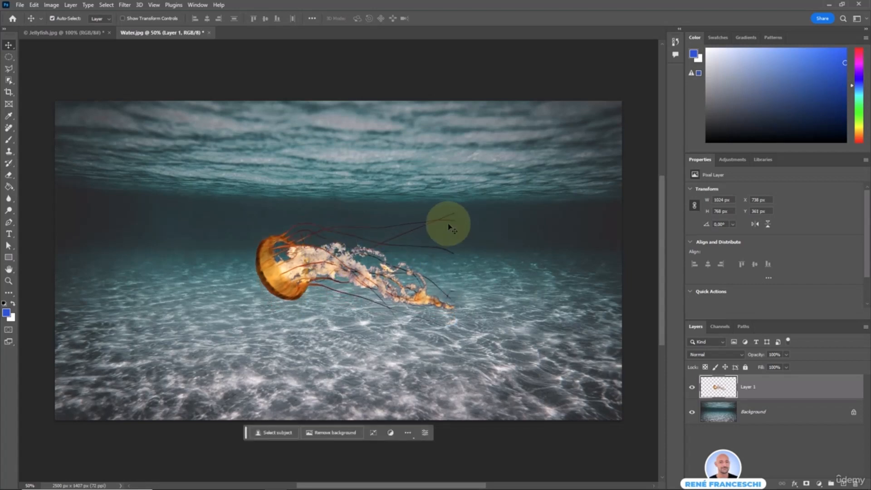
Scale the jellyfish layer up to about 121.5% and apply the transform.
{"action": "left_click", "coordinate": [372, 432]}
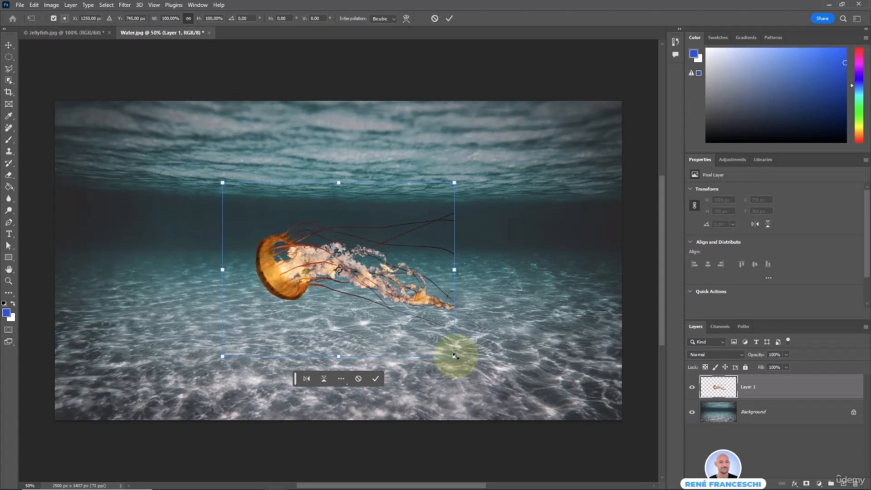
{"action": "left_click_drag", "start_coordinate": [455, 356], "coordinate": [481, 373]}
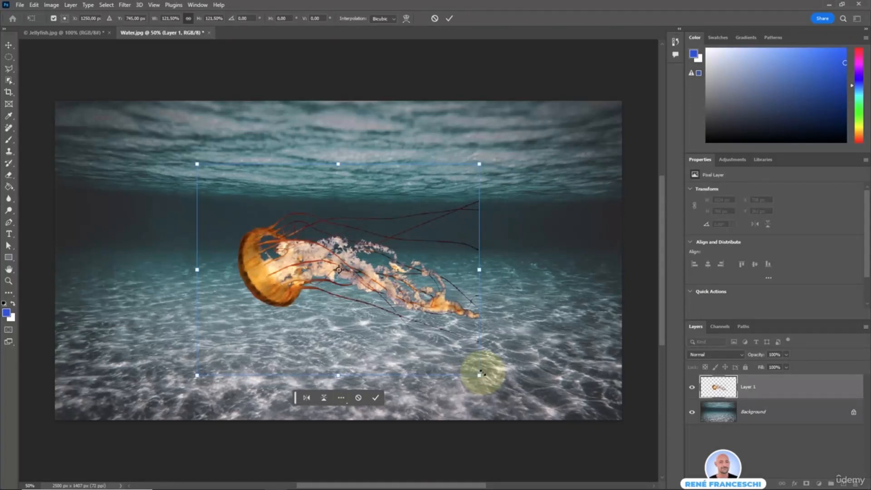
{"action": "key", "text": "Return"}
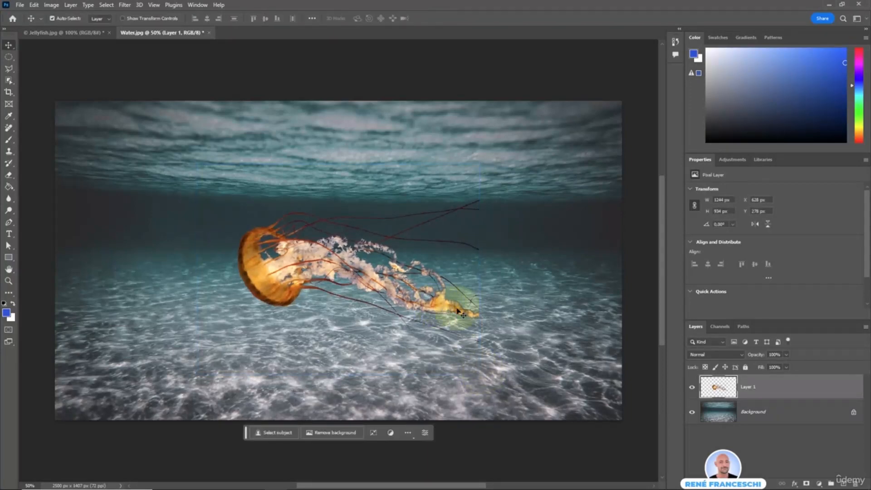
Set Layer 1 to Hard Light blend mode and lower its opacity to 86%.
{"action": "left_click", "coordinate": [739, 357]}
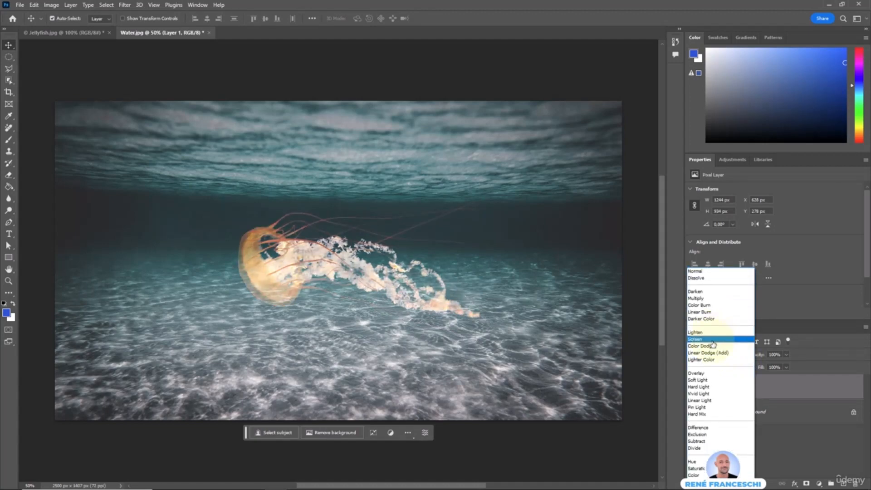
{"action": "left_click", "coordinate": [702, 387]}
{"action": "left_click", "coordinate": [761, 356]}
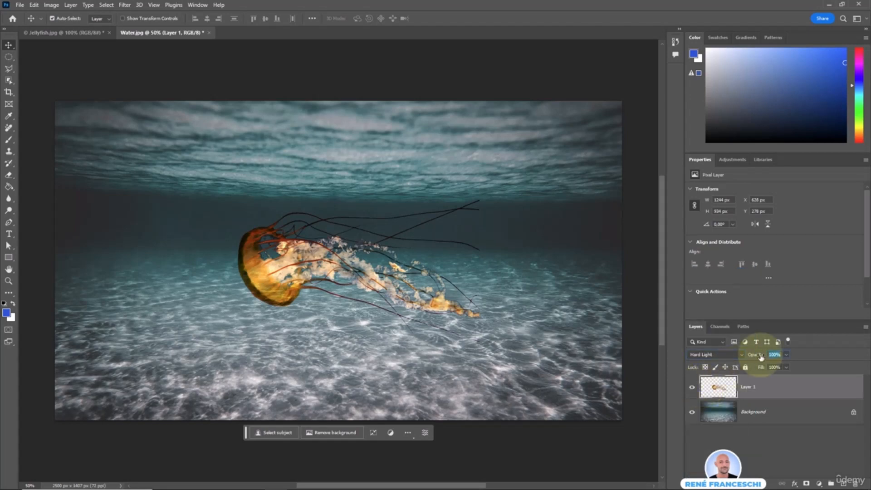
{"action": "left_click_drag", "start_coordinate": [761, 356], "coordinate": [744, 346]}
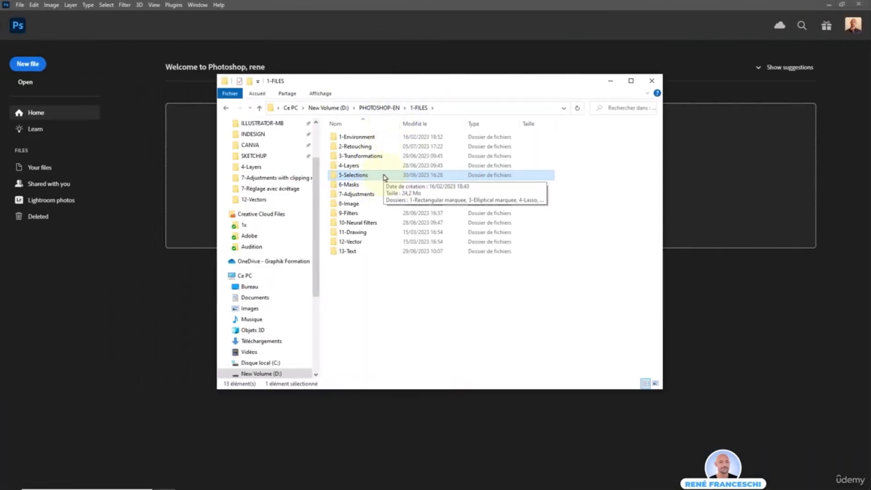
Browse to 5-Selections > 12-Combine selections and drag Butterfly.jpg into Photoshop.
{"action": "double_click", "coordinate": [385, 177]}
{"action": "left_click", "coordinate": [372, 224]}
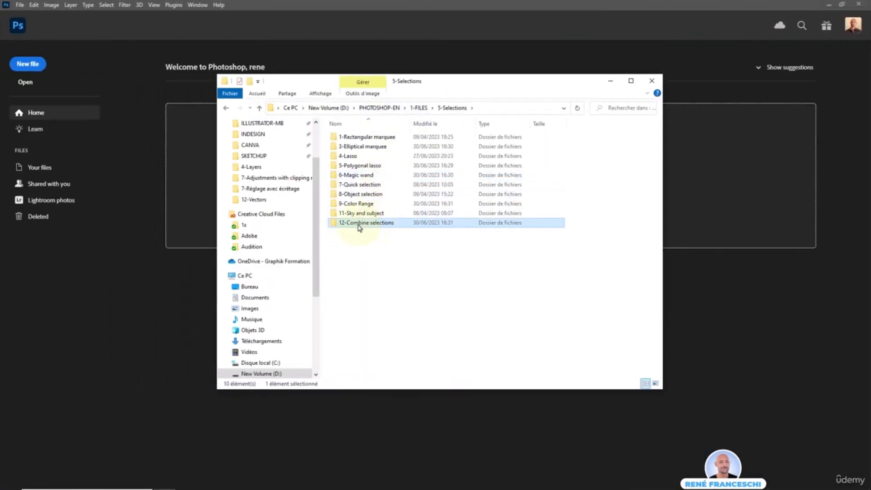
{"action": "double_click", "coordinate": [396, 225]}
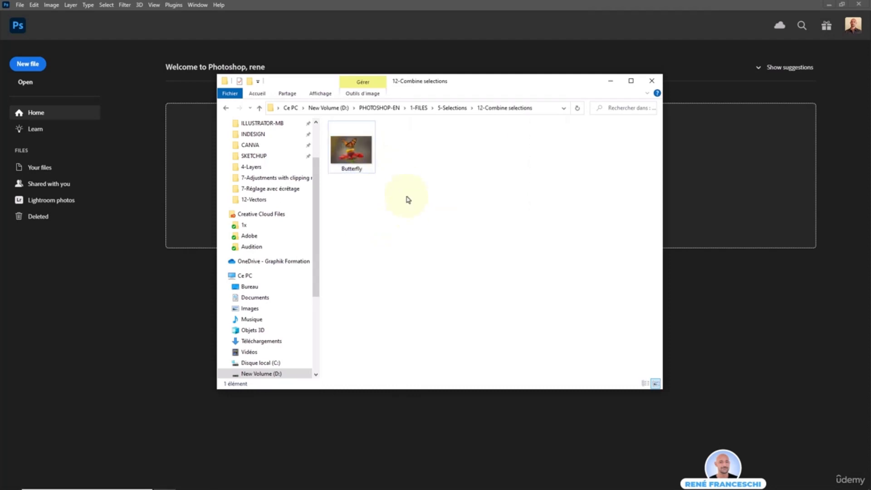
{"action": "left_click_drag", "start_coordinate": [367, 158], "coordinate": [390, 271]}
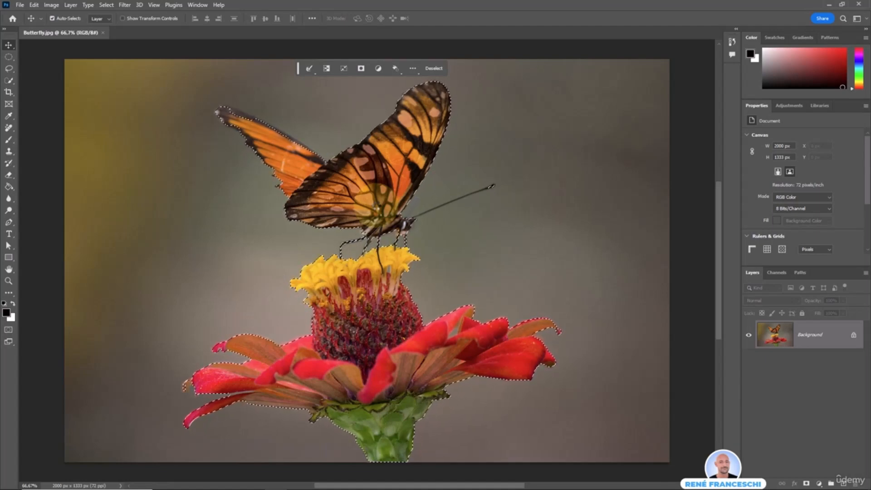
Clear the automatic subject selection from Butterfly.jpg with Ctrl+D.
{"action": "key", "text": "ctrl+d"}
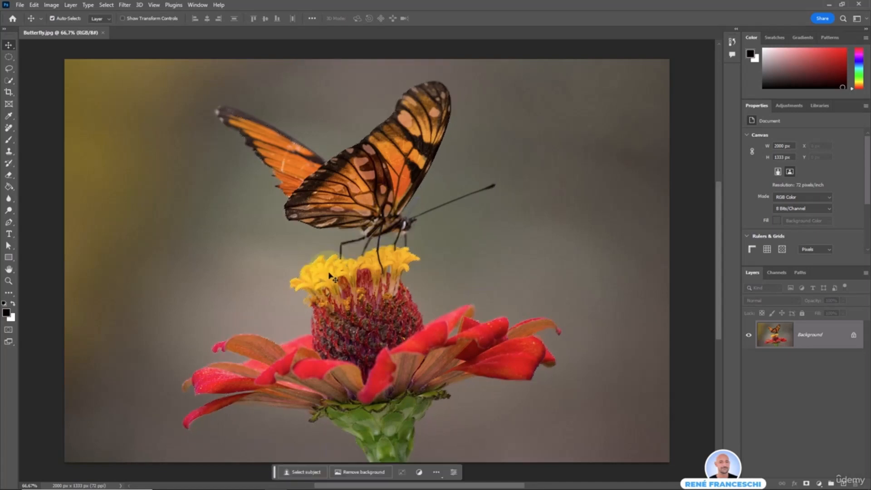
Select the butterfly with the Object Selection Tool in Lasso mode, then zoom in on its legs.
{"action": "left_click", "coordinate": [9, 81]}
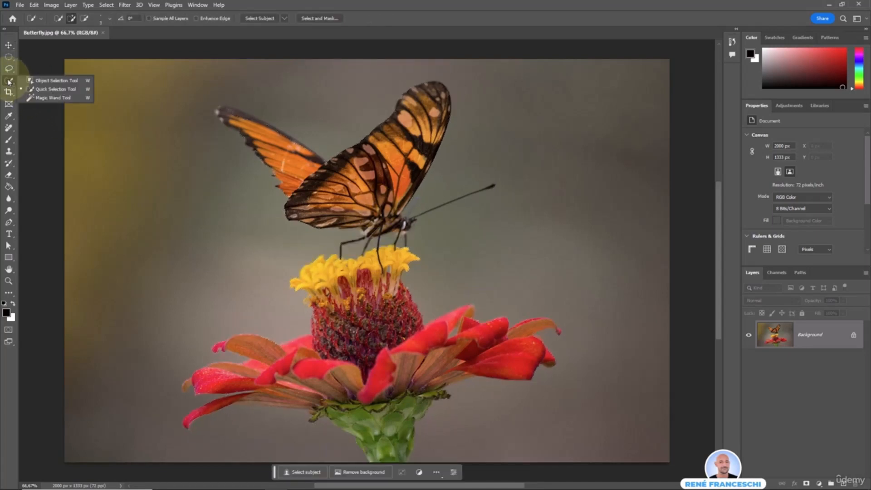
{"action": "left_click", "coordinate": [73, 82]}
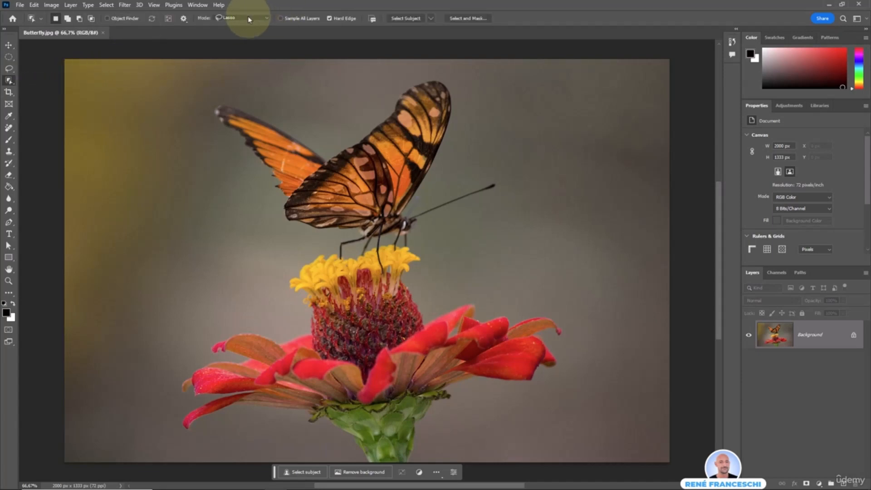
{"action": "left_click", "coordinate": [249, 19]}
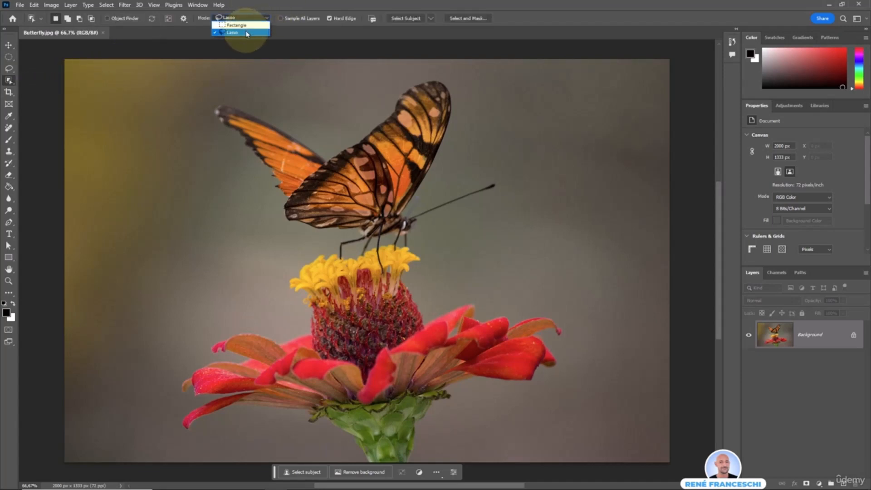
{"action": "left_click", "coordinate": [247, 33]}
{"action": "mouse_move", "coordinate": [325, 140]}
{"action": "left_mouse_down"}
{"action": "mouse_move", "coordinate": [249, 94]}
{"action": "mouse_move", "coordinate": [205, 99]}
{"action": "mouse_move", "coordinate": [276, 231]}
{"action": "mouse_move", "coordinate": [367, 262]}
{"action": "mouse_move", "coordinate": [379, 276]}
{"action": "mouse_move", "coordinate": [492, 207]}
{"action": "mouse_move", "coordinate": [479, 179]}
{"action": "mouse_move", "coordinate": [451, 171]}
{"action": "mouse_move", "coordinate": [474, 115]}
{"action": "mouse_move", "coordinate": [450, 66]}
{"action": "mouse_move", "coordinate": [395, 75]}
{"action": "mouse_move", "coordinate": [329, 142]}
{"action": "left_mouse_up"}
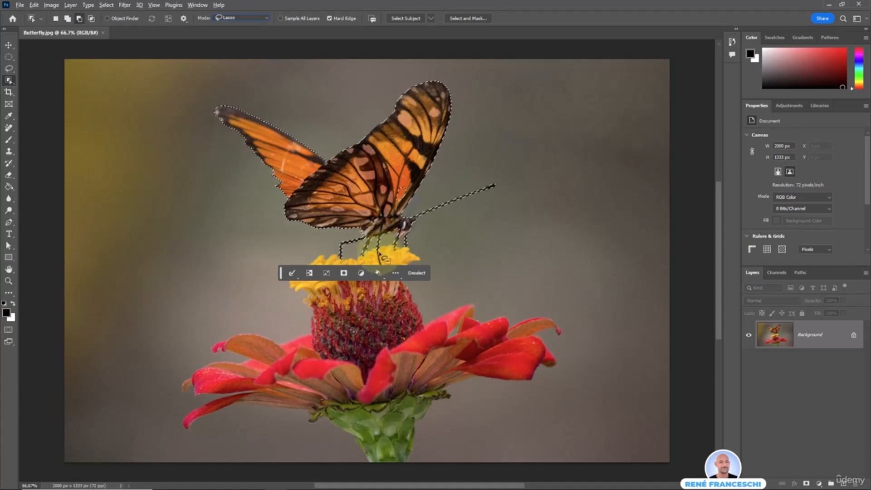
{"action": "scroll", "coordinate": [383, 258], "scroll_direction": "up", "scroll_amount": 5}
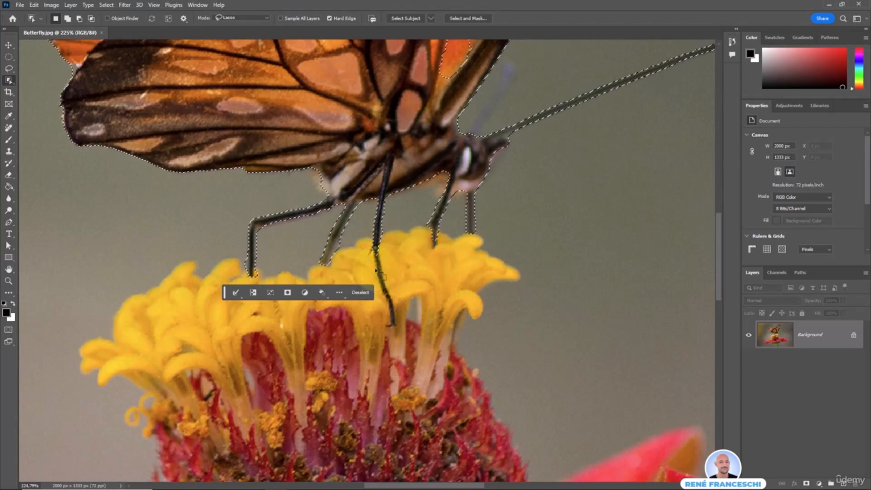
{"action": "scroll", "coordinate": [383, 282], "scroll_direction": "up", "scroll_amount": 6}
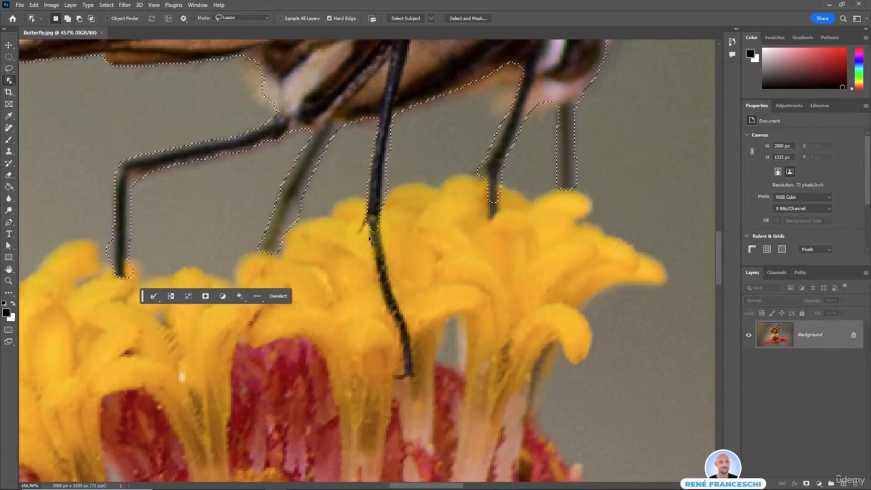
With the Polygonal Lasso in add mode, trace down the middle leg's left edge to its foot.
{"action": "left_click_drag", "start_coordinate": [6, 69], "coordinate": [56, 82]}
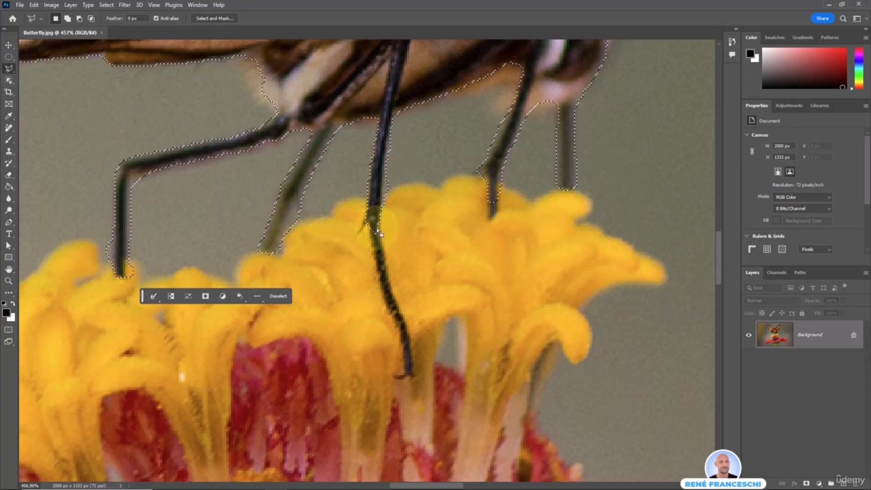
{"action": "key", "text": "shift"}
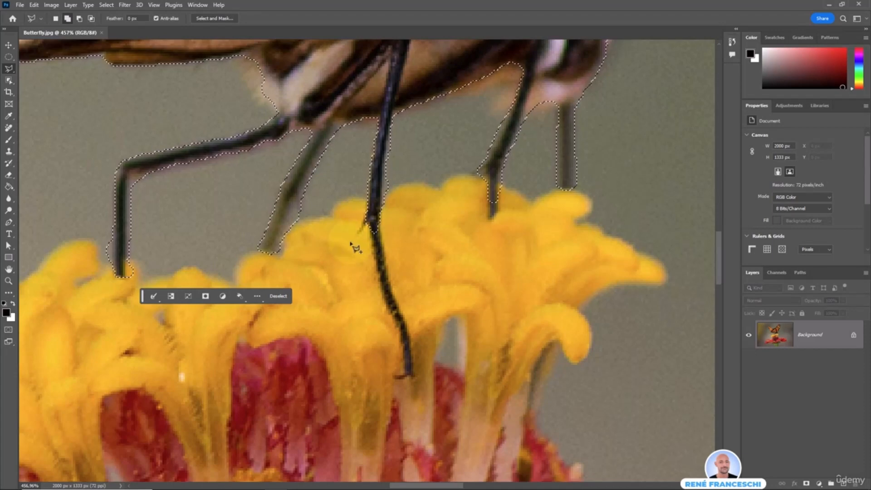
{"action": "left_click", "coordinate": [368, 221]}
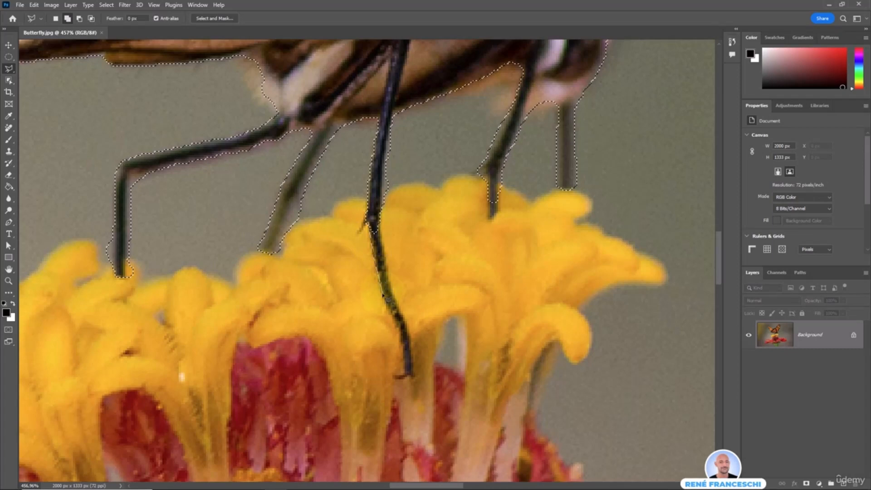
{"action": "left_click", "coordinate": [385, 296]}
{"action": "left_click", "coordinate": [392, 317]}
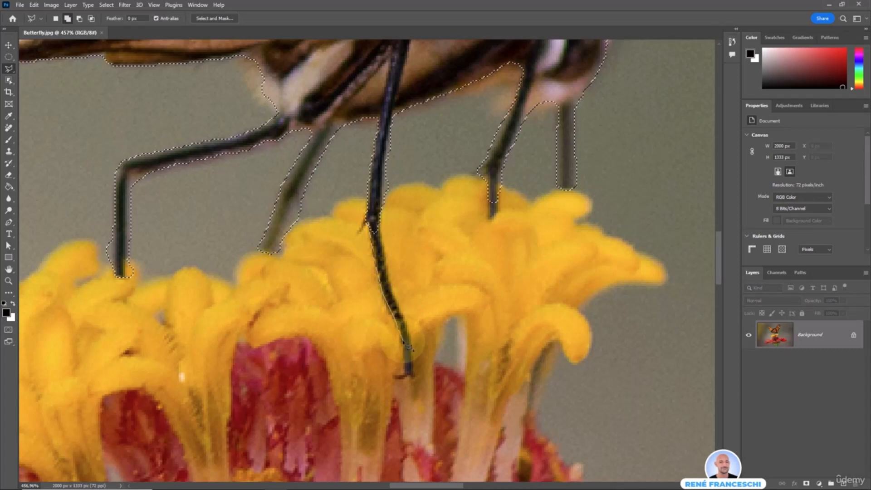
{"action": "left_click", "coordinate": [403, 342]}
{"action": "left_click", "coordinate": [405, 372]}
Outline the toes and back up the leg's right edge, closing to add the middle leg.
{"action": "left_click", "coordinate": [399, 377]}
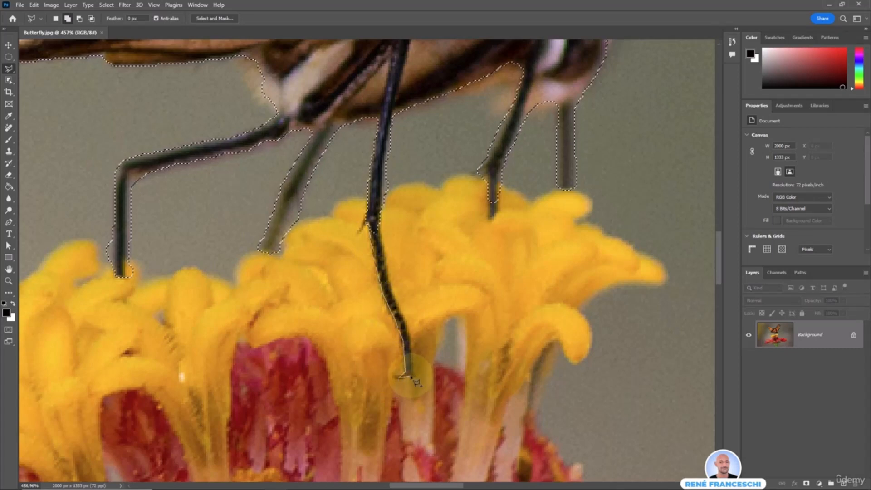
{"action": "left_click", "coordinate": [411, 375]}
{"action": "left_click", "coordinate": [410, 339]}
{"action": "left_click", "coordinate": [391, 296]}
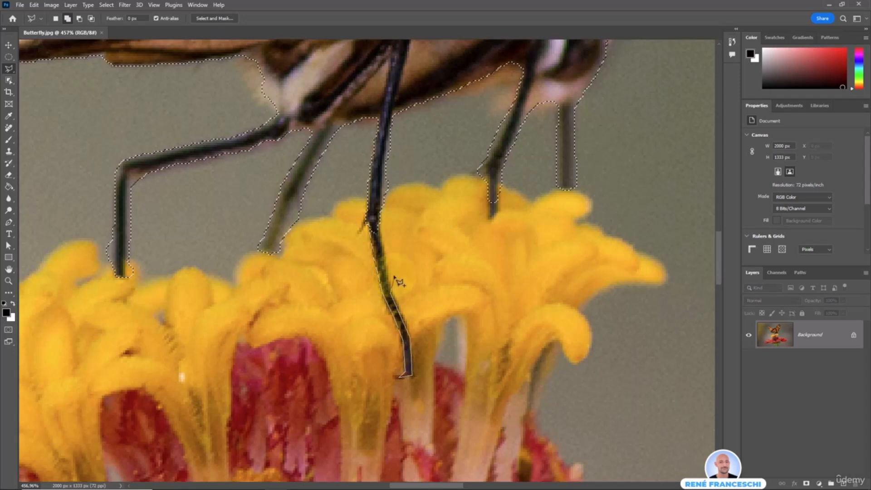
{"action": "left_click", "coordinate": [385, 264]}
{"action": "left_click", "coordinate": [379, 233]}
{"action": "left_click", "coordinate": [380, 215]}
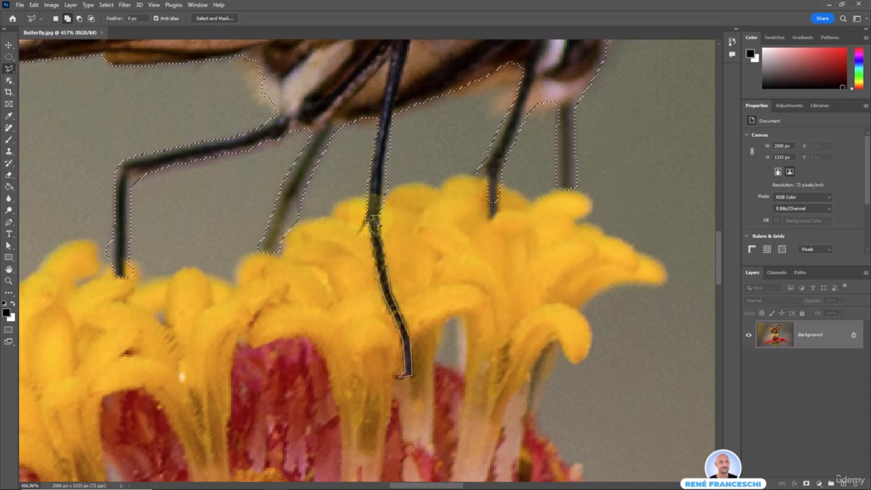
{"action": "double_click", "coordinate": [372, 217]}
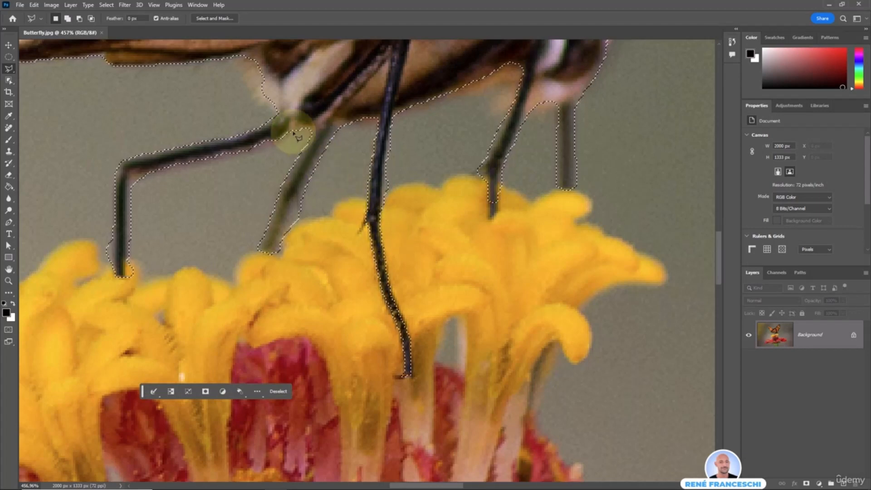
Add the missed underside strip above the right legs with a Shift freehand Lasso stroke.
{"action": "left_click_drag", "start_coordinate": [276, 131], "coordinate": [410, 286]}
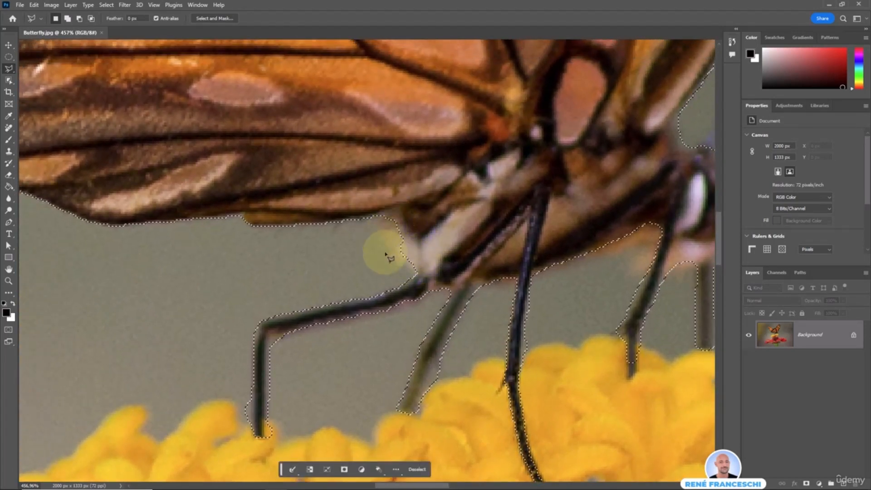
{"action": "right_click", "coordinate": [8, 69]}
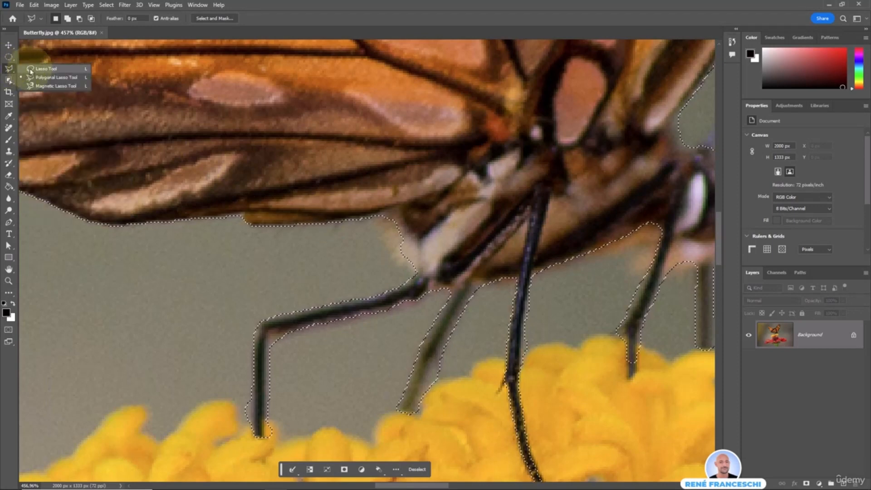
{"action": "left_click", "coordinate": [68, 70]}
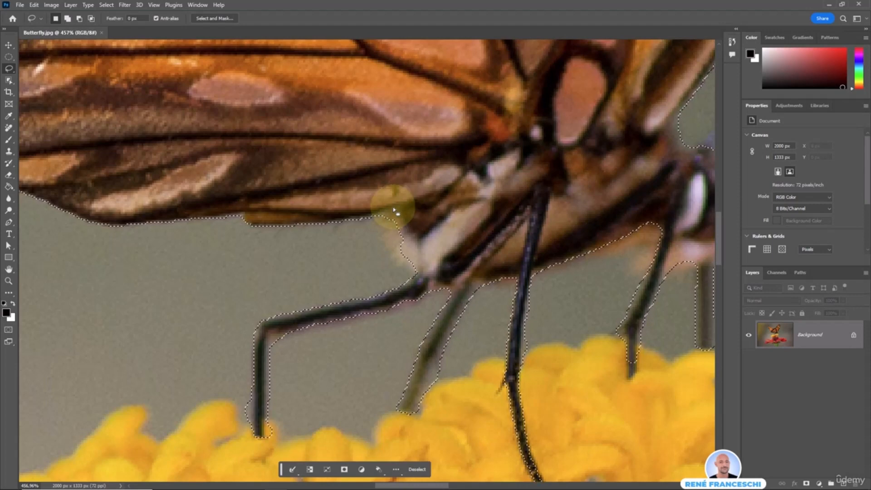
{"action": "key", "text": "shift"}
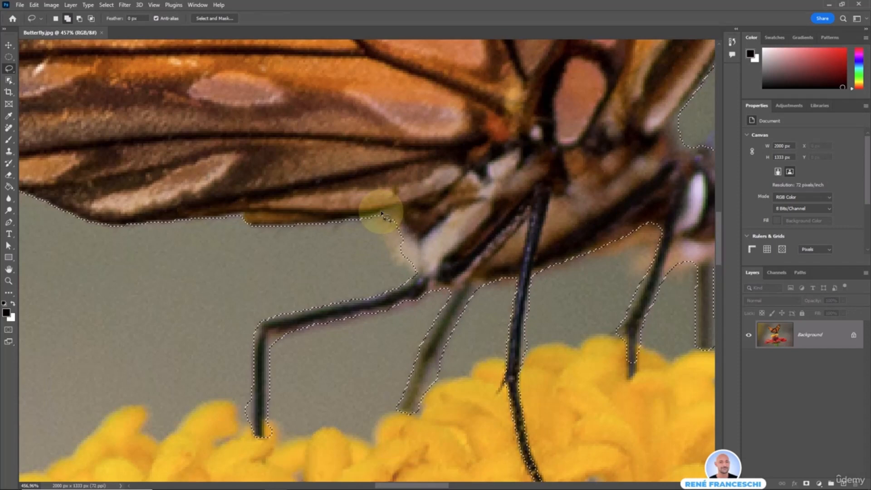
{"action": "mouse_move", "coordinate": [381, 220]}
{"action": "left_mouse_down"}
{"action": "mouse_move", "coordinate": [392, 259]}
{"action": "mouse_move", "coordinate": [419, 266]}
{"action": "mouse_move", "coordinate": [419, 235]}
{"action": "mouse_move", "coordinate": [407, 209]}
{"action": "mouse_move", "coordinate": [383, 215]}
{"action": "left_mouse_up"}
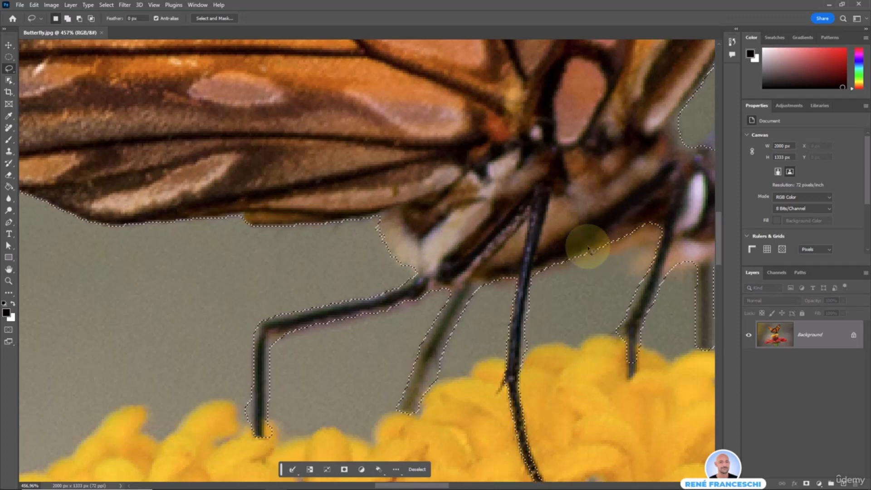
{"action": "left_click_drag", "start_coordinate": [602, 251], "coordinate": [603, 251]}
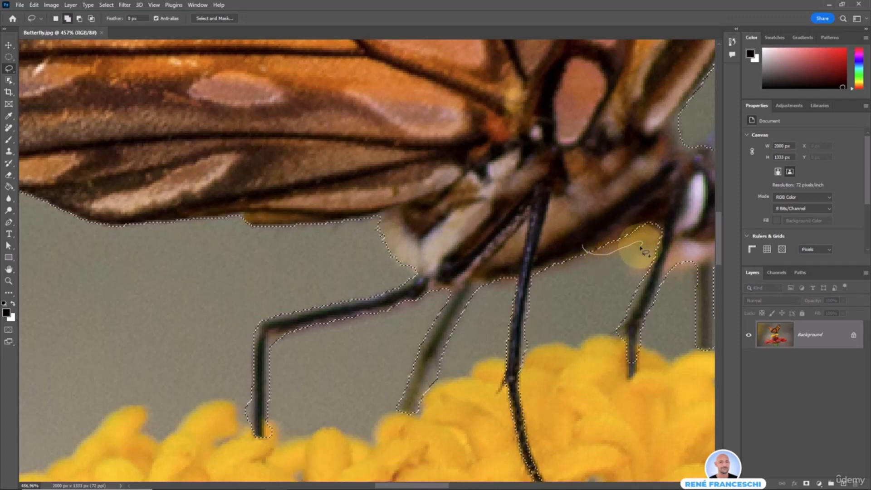
{"action": "left_click_drag", "start_coordinate": [651, 270], "coordinate": [653, 268]}
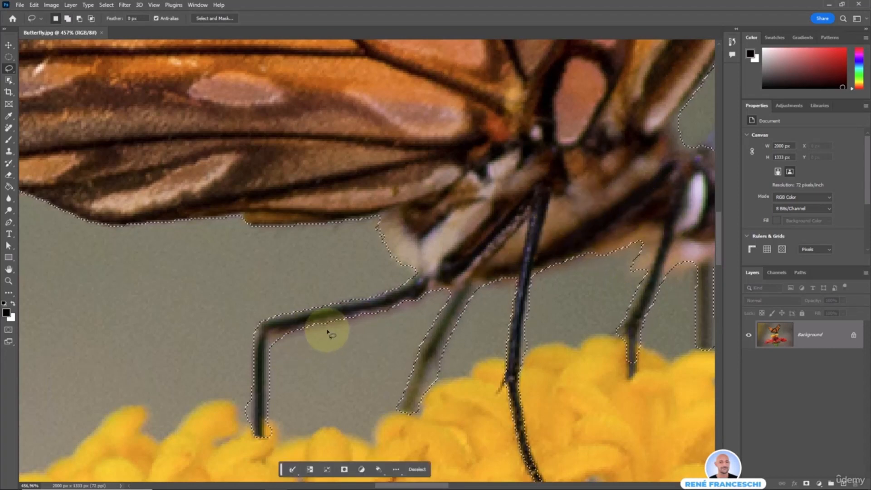
{"action": "right_click", "coordinate": [9, 69]}
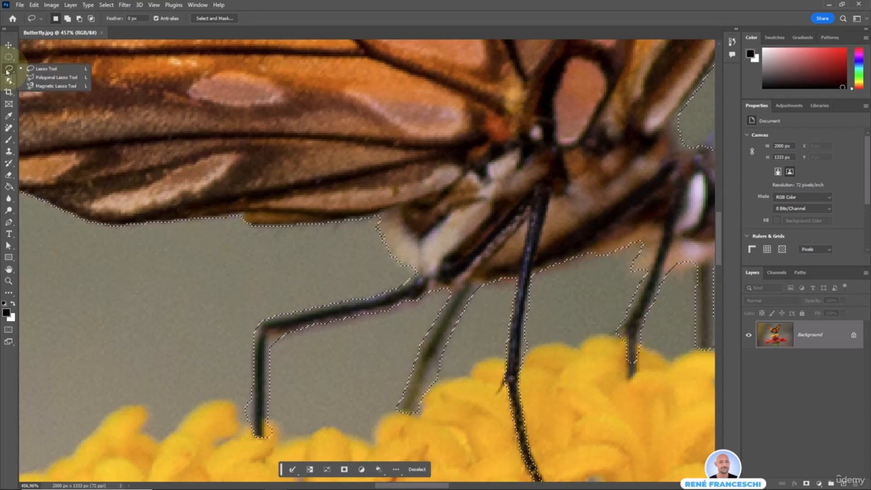
{"action": "left_click", "coordinate": [43, 78]}
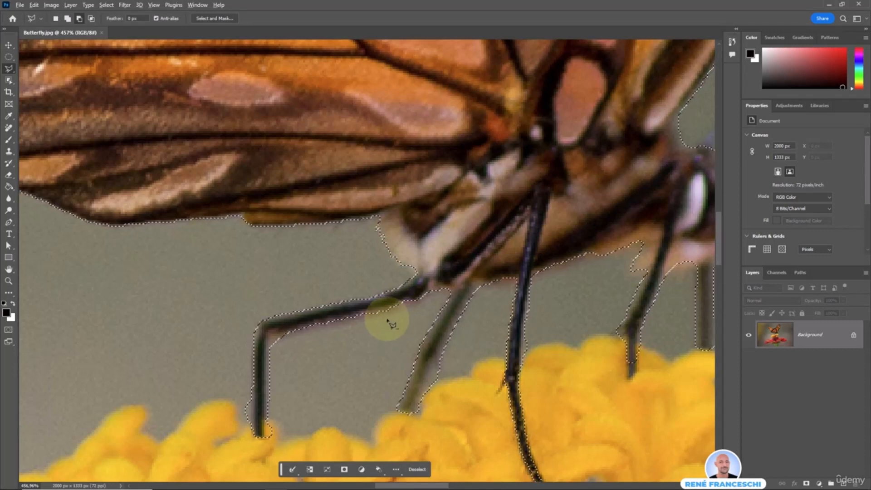
Trim the excess selection around the left leg and its foot.
{"action": "left_click", "coordinate": [395, 310]}
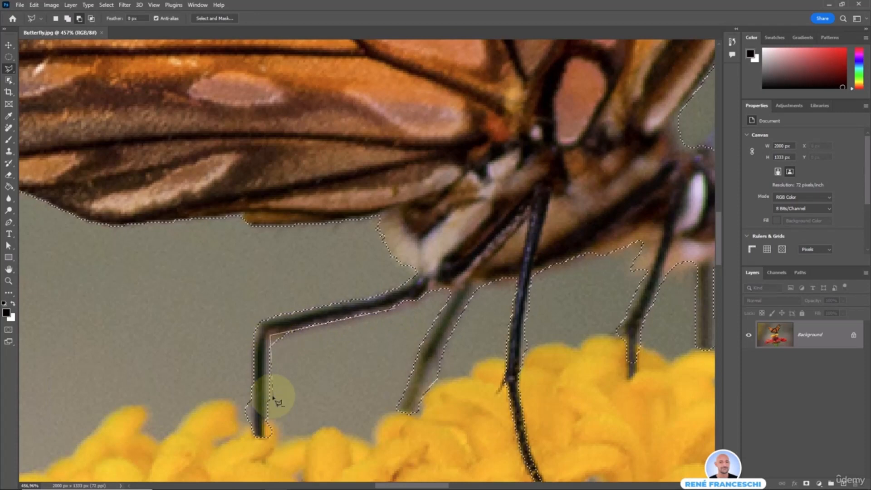
{"action": "left_click", "coordinate": [305, 440]}
{"action": "left_click", "coordinate": [297, 363]}
{"action": "double_click", "coordinate": [370, 359]}
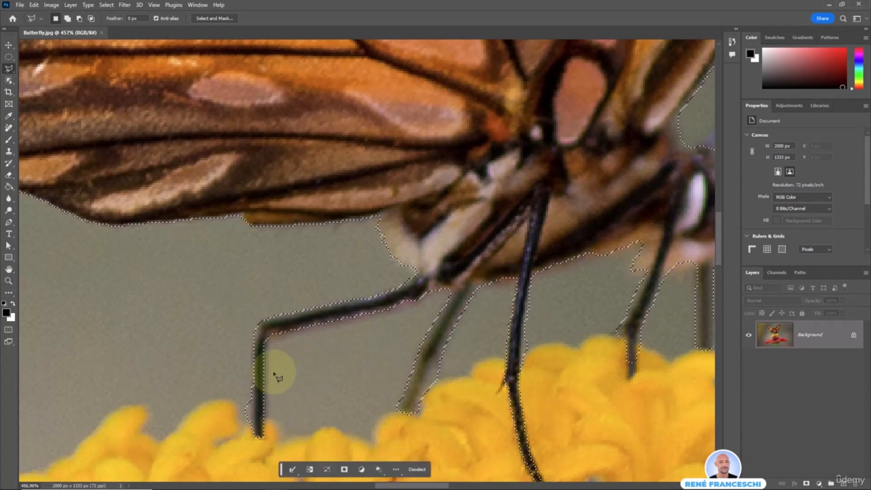
{"action": "left_click", "coordinate": [251, 373]}
{"action": "left_click", "coordinate": [249, 428]}
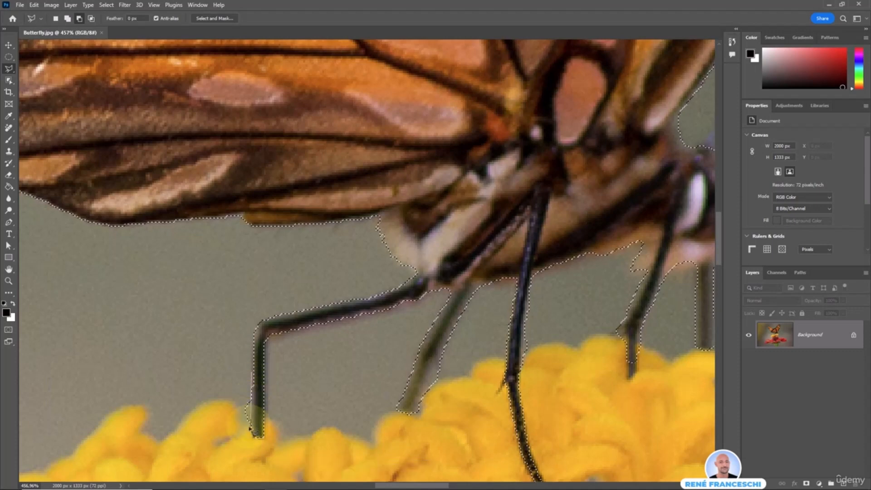
{"action": "left_click", "coordinate": [251, 375]}
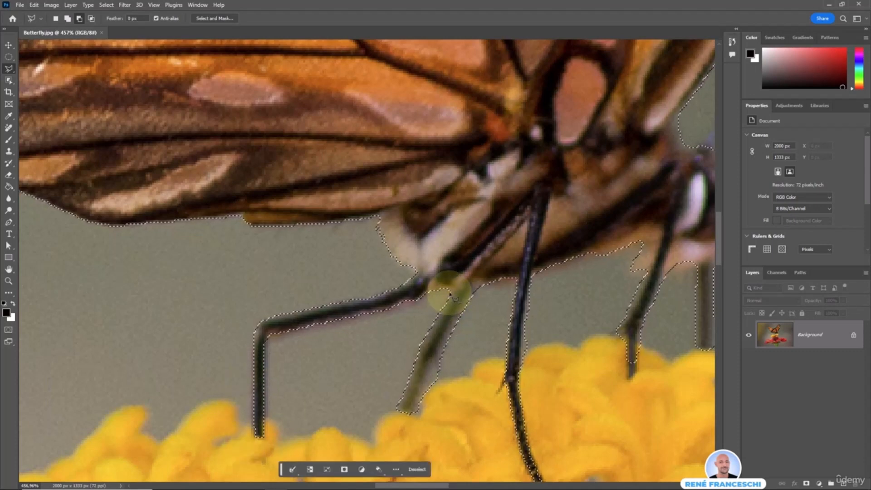
Refine the selection so it hugs the second leg's edge.
{"action": "left_click", "coordinate": [426, 337]}
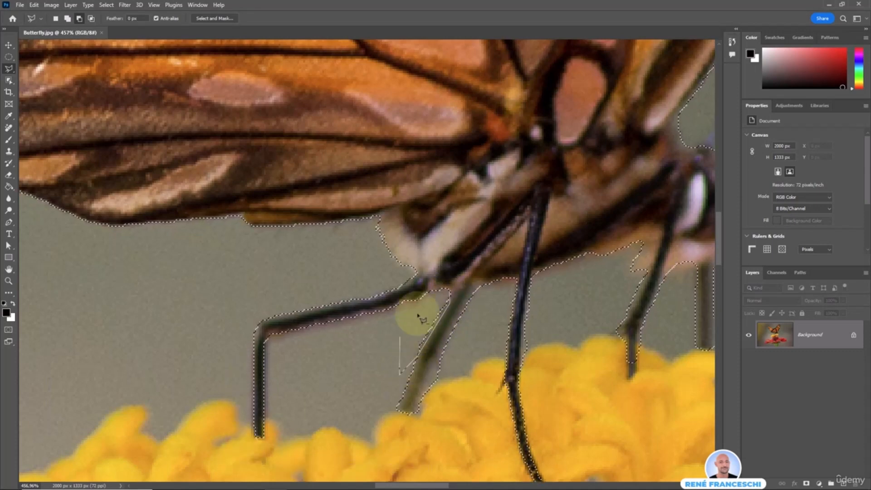
{"action": "double_click", "coordinate": [445, 345]}
{"action": "left_click", "coordinate": [493, 285]}
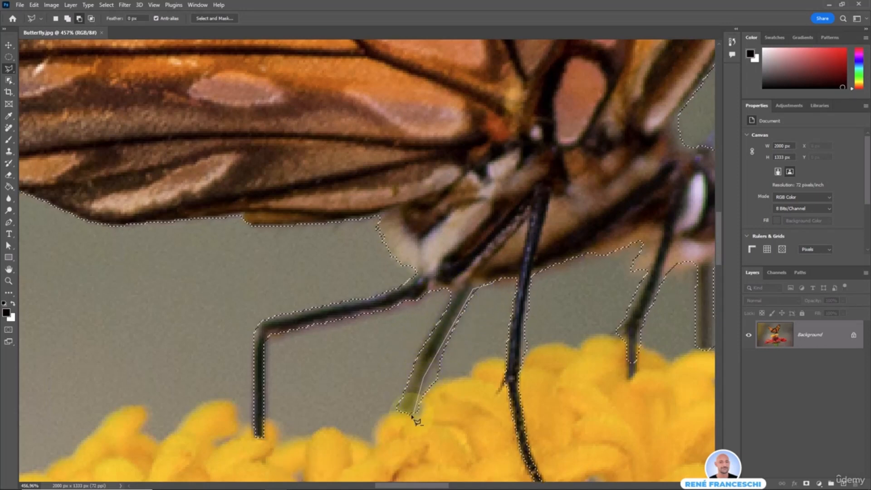
{"action": "left_click", "coordinate": [496, 285]}
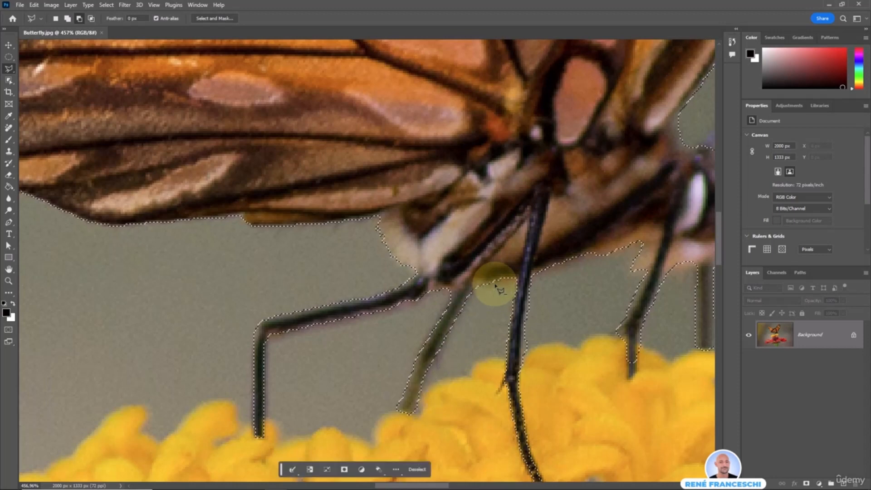
Add the middle leg's upper section below the body, then fit the whole photo on screen.
{"action": "left_click", "coordinate": [525, 308]}
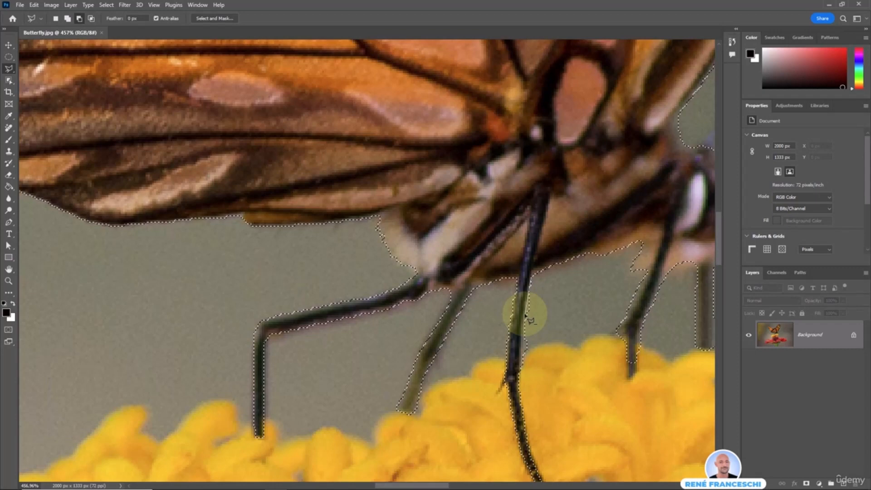
{"action": "left_click", "coordinate": [520, 380]}
{"action": "left_click", "coordinate": [539, 382]}
{"action": "left_click", "coordinate": [542, 292]}
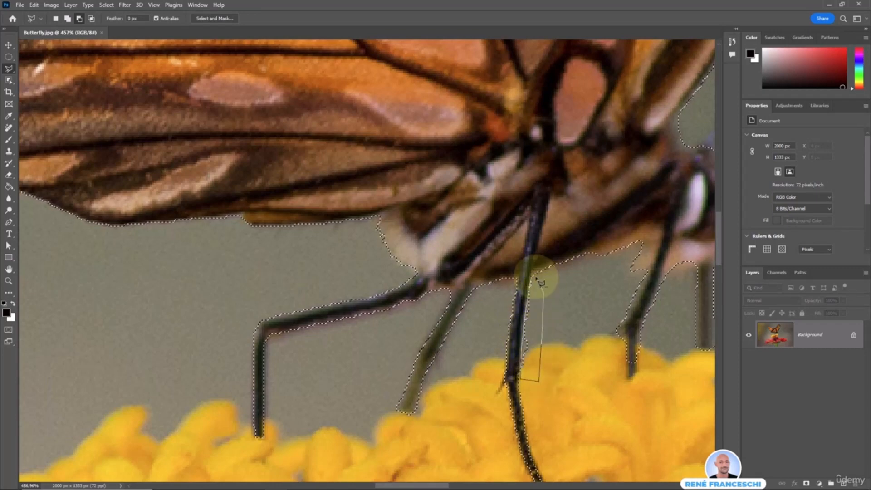
{"action": "left_click", "coordinate": [533, 276]}
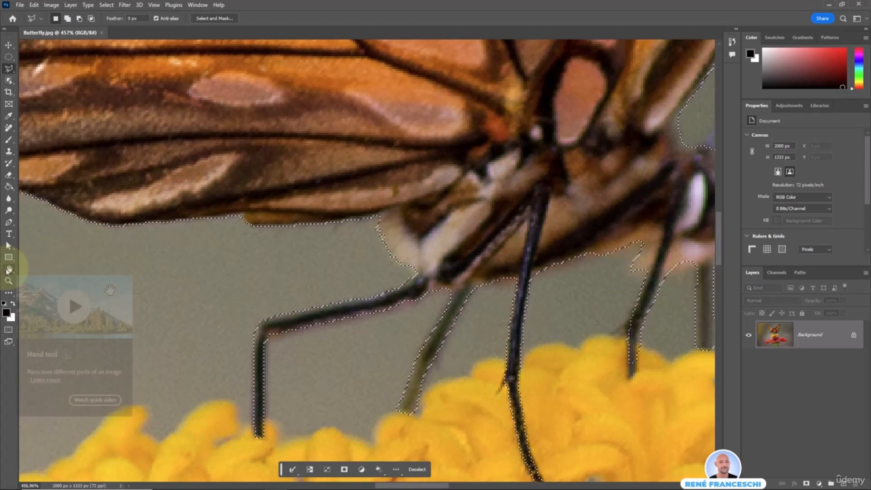
{"action": "left_click", "coordinate": [8, 270]}
{"action": "double_click", "coordinate": [9, 270]}
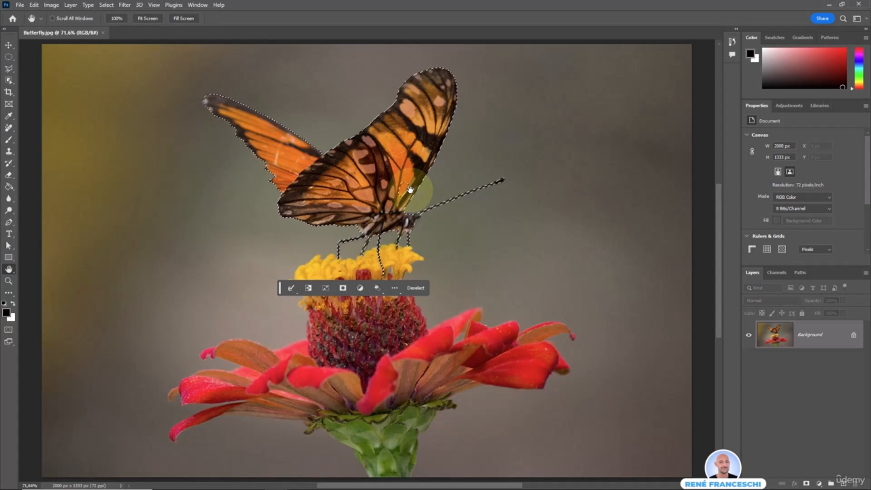
With the freehand Lasso, add the missed area beside the wing near the antenna to the selection.
{"action": "right_click", "coordinate": [10, 69]}
{"action": "left_click", "coordinate": [41, 68]}
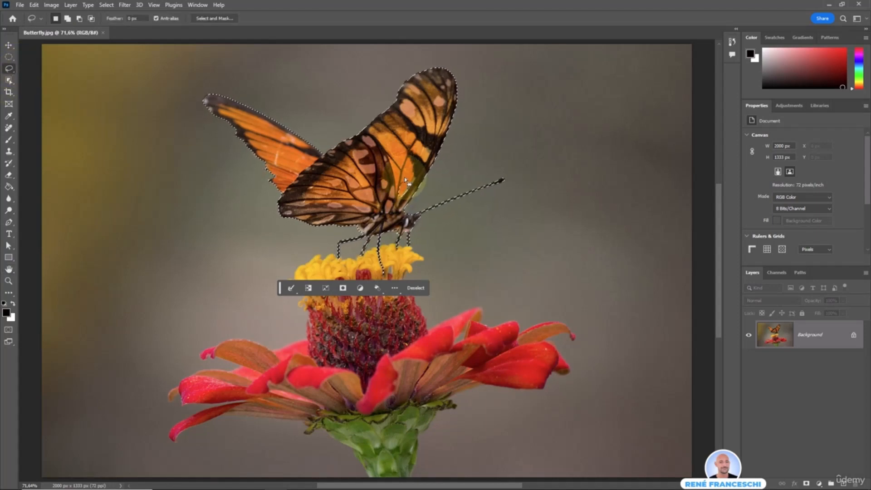
{"action": "mouse_move", "coordinate": [403, 178]}
{"action": "left_mouse_down"}
{"action": "mouse_move", "coordinate": [393, 194]}
{"action": "mouse_move", "coordinate": [409, 171]}
{"action": "left_mouse_up"}
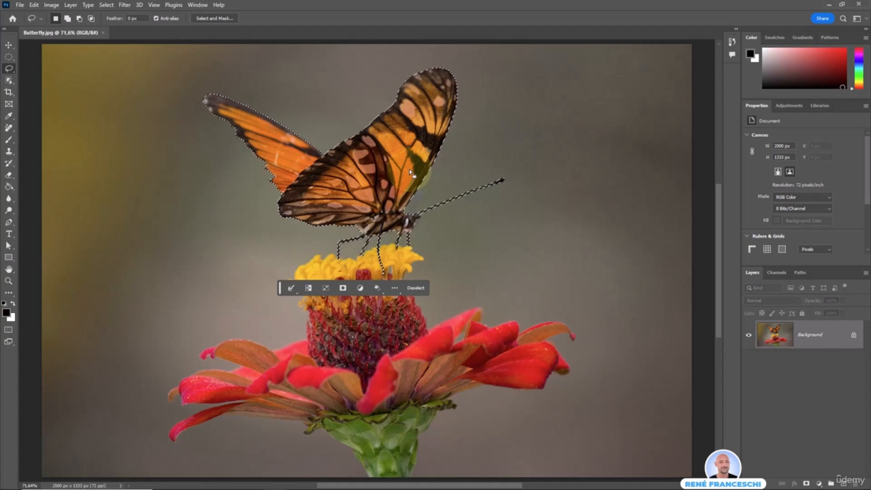